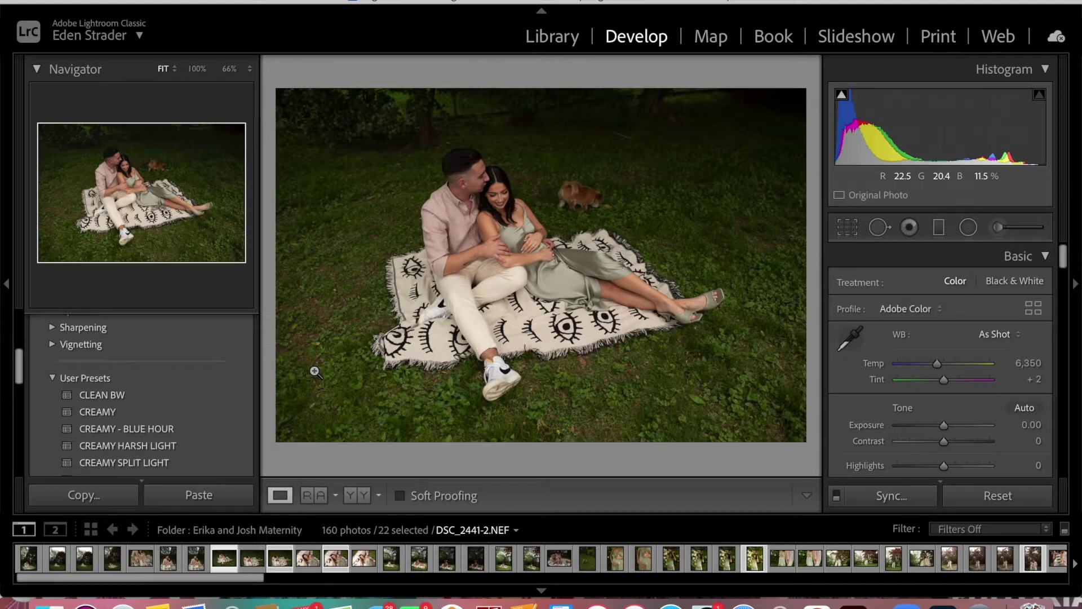
Apply the CREAMY preset to the photo of the couple on the blanket and set its temperature to 5,329
scroll(167, 421, down, 5)
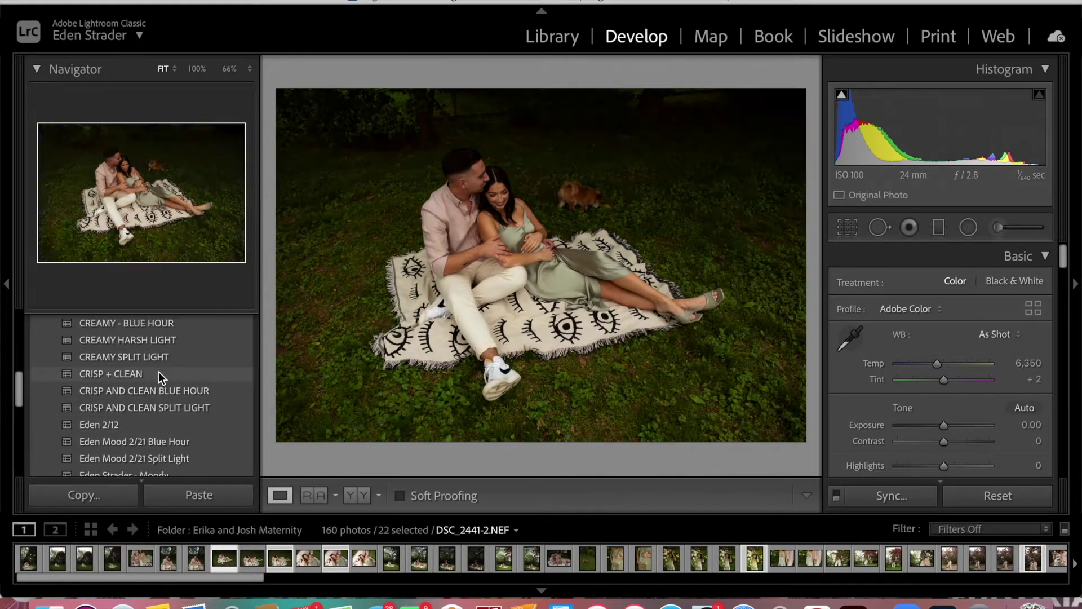
scroll(204, 336, up, 3)
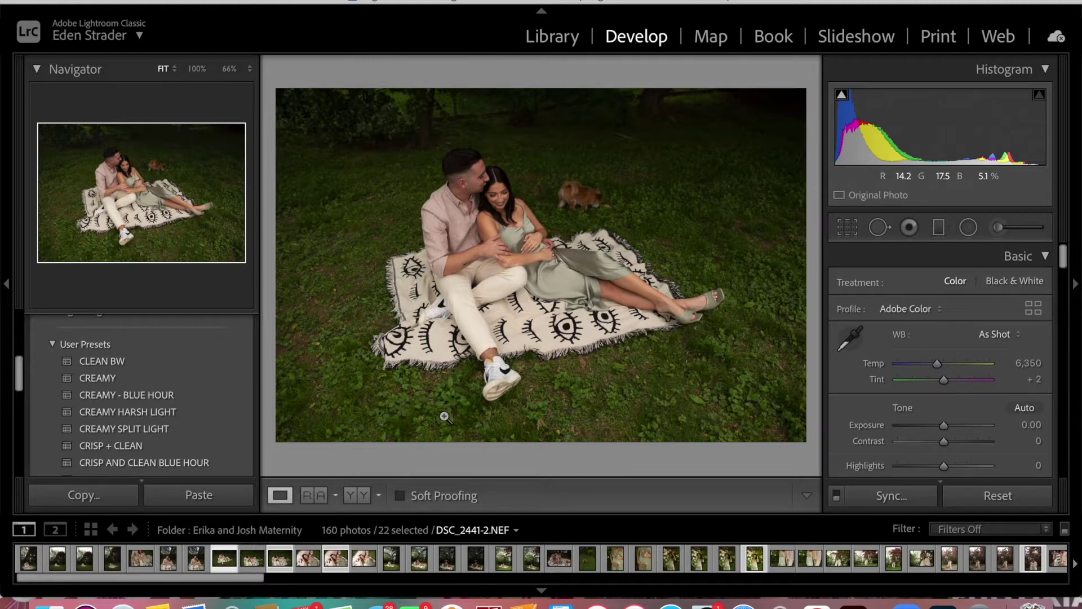
click(197, 377)
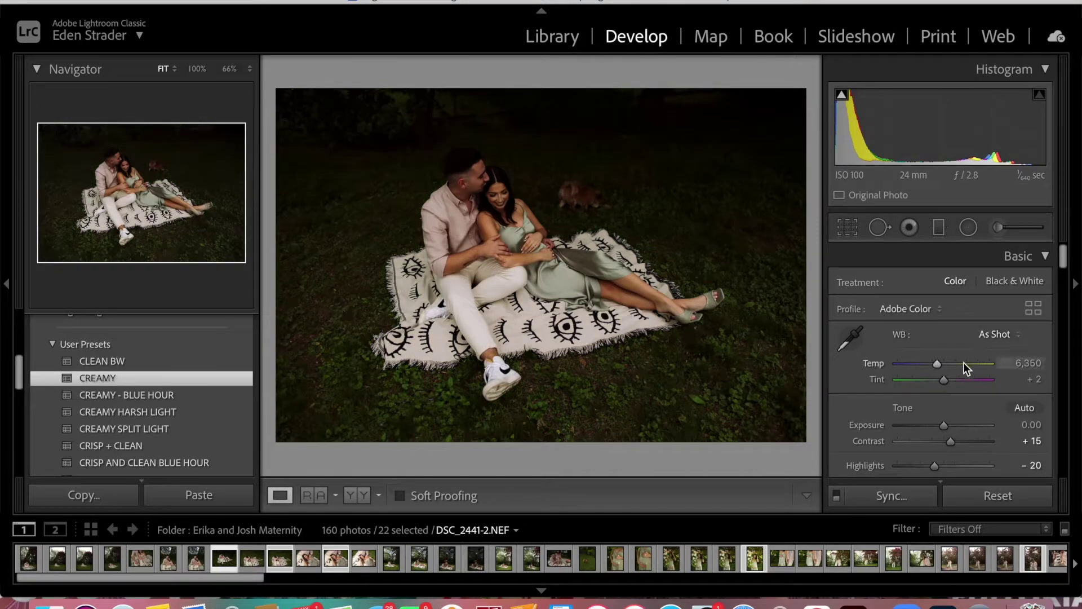
key(F2)
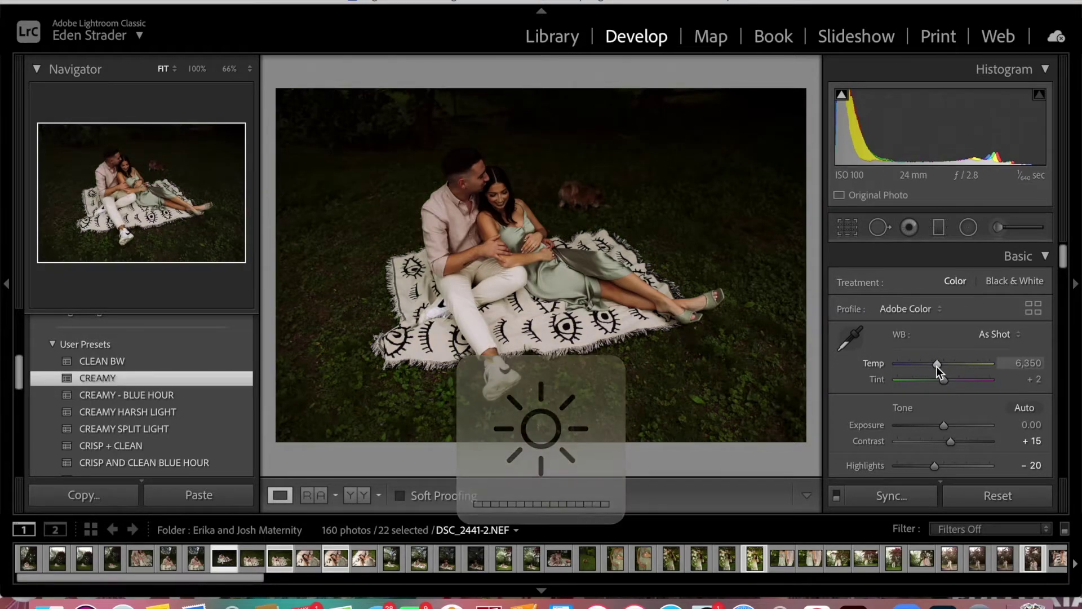
drag(938, 366, 928, 366)
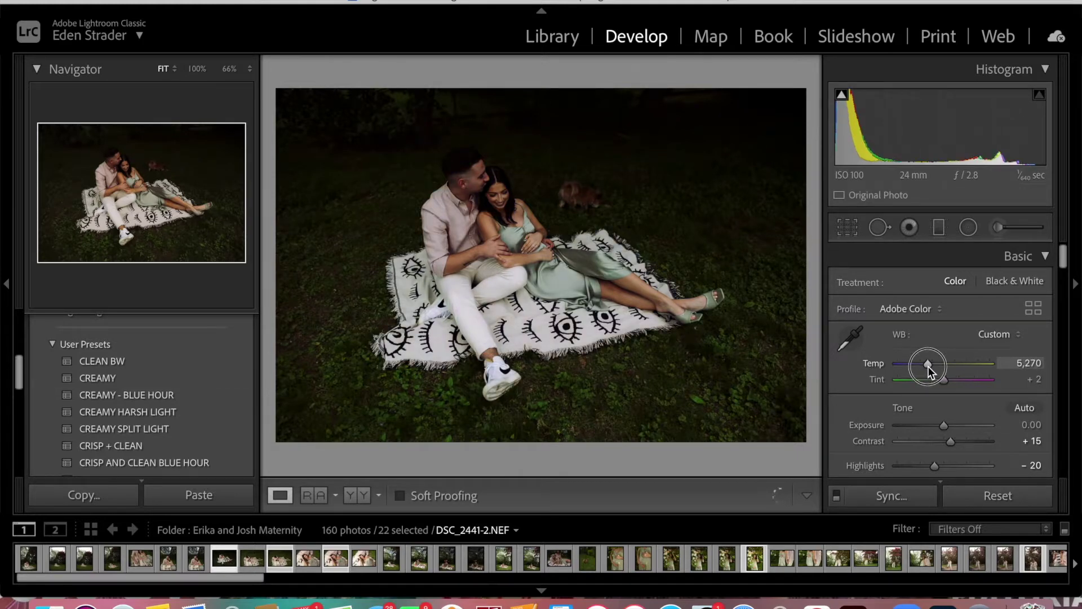
drag(928, 367, 929, 366)
Brighten the couple's photo to an exposure of +1.20 and lower its highlights to −43
drag(943, 425, 951, 426)
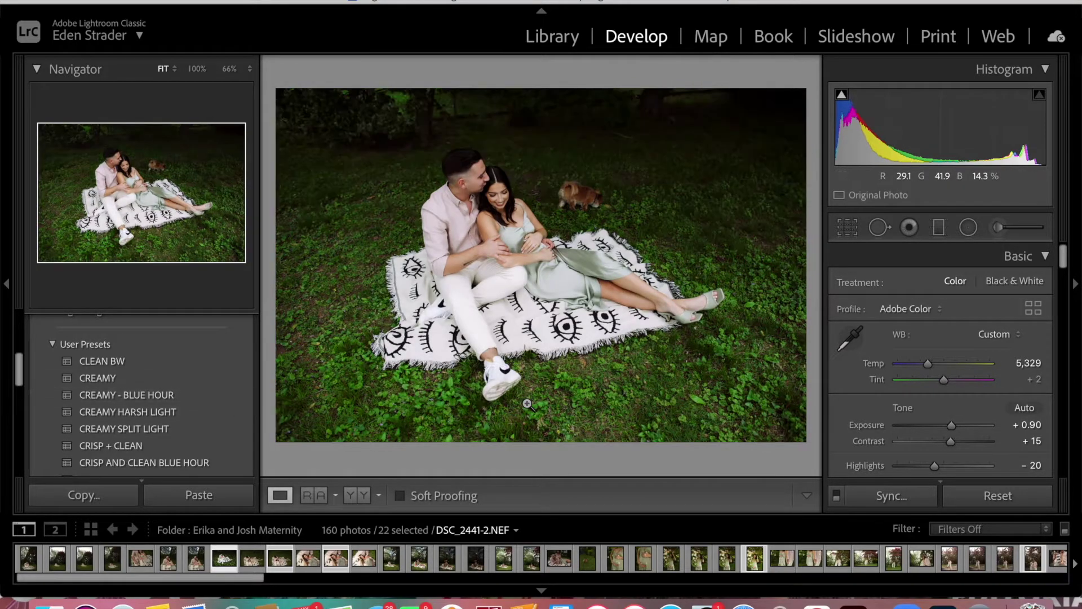
scroll(924, 432, down, 2)
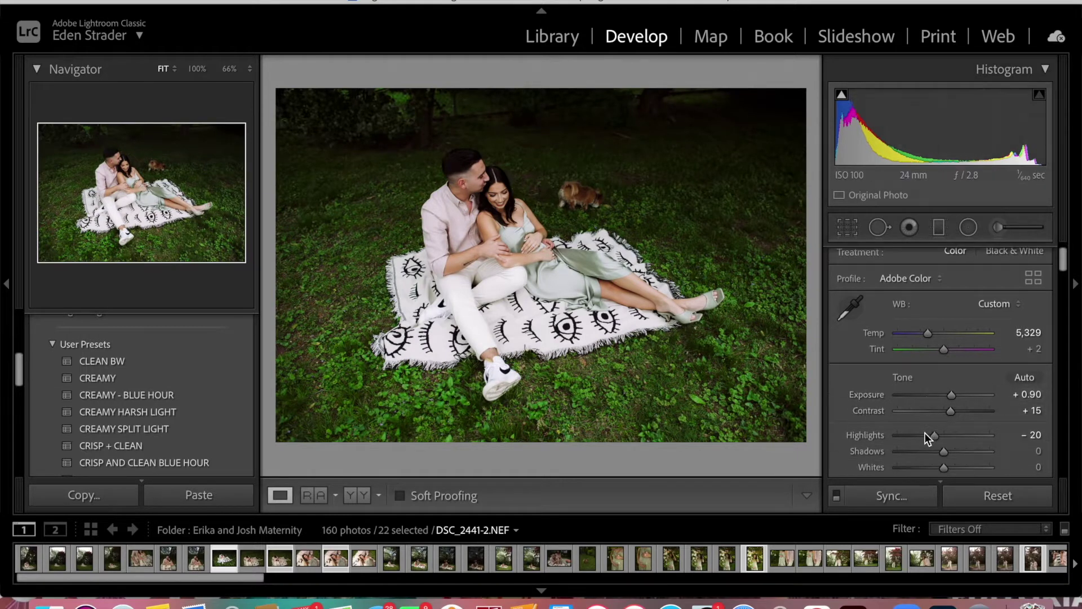
drag(920, 437, 924, 438)
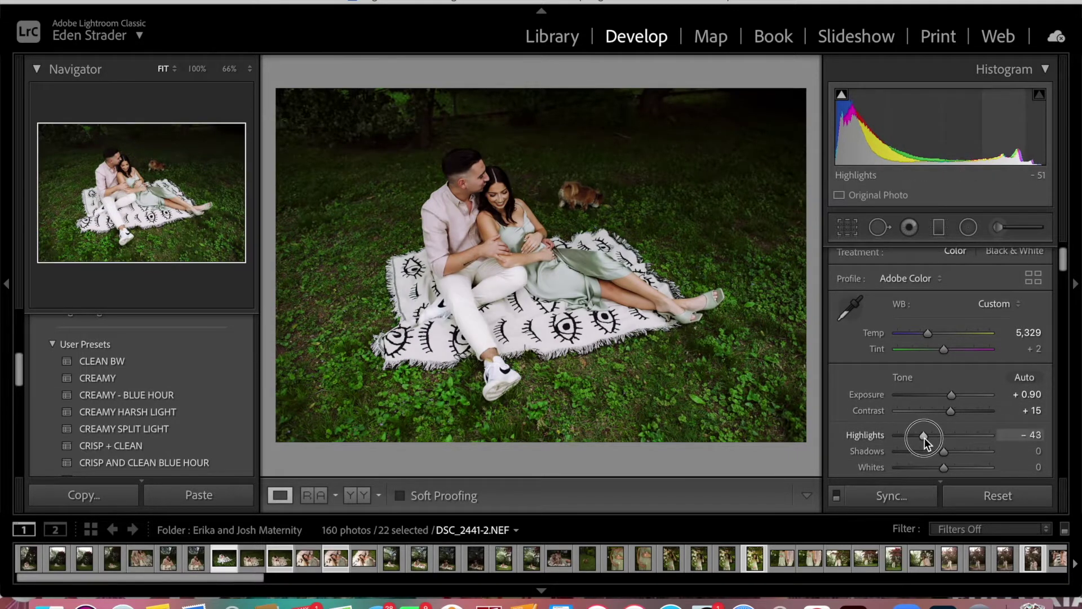
scroll(959, 393, up, 2)
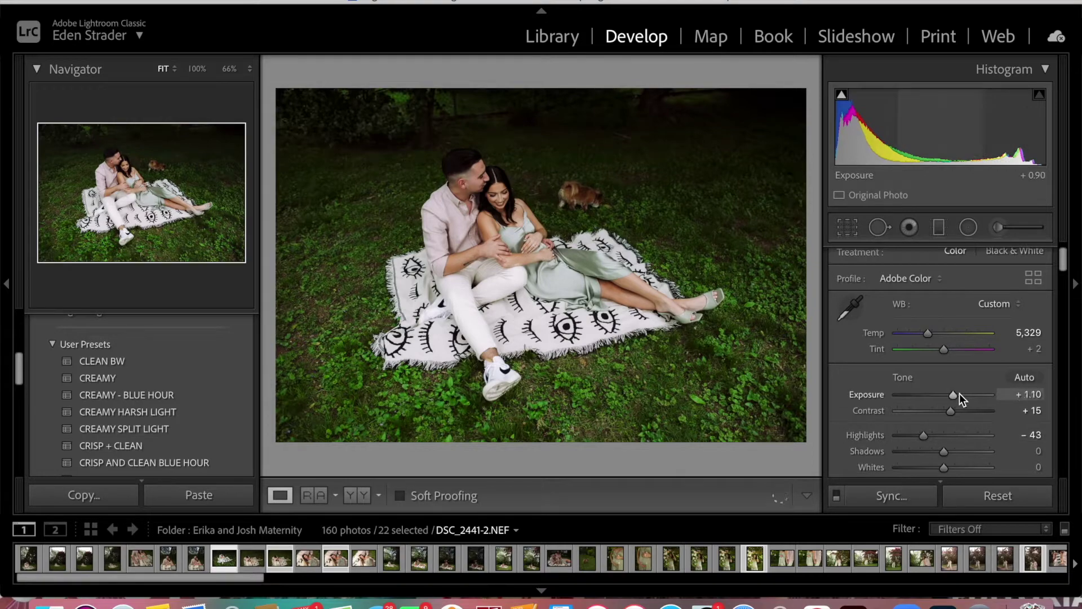
scroll(959, 393, up, 1)
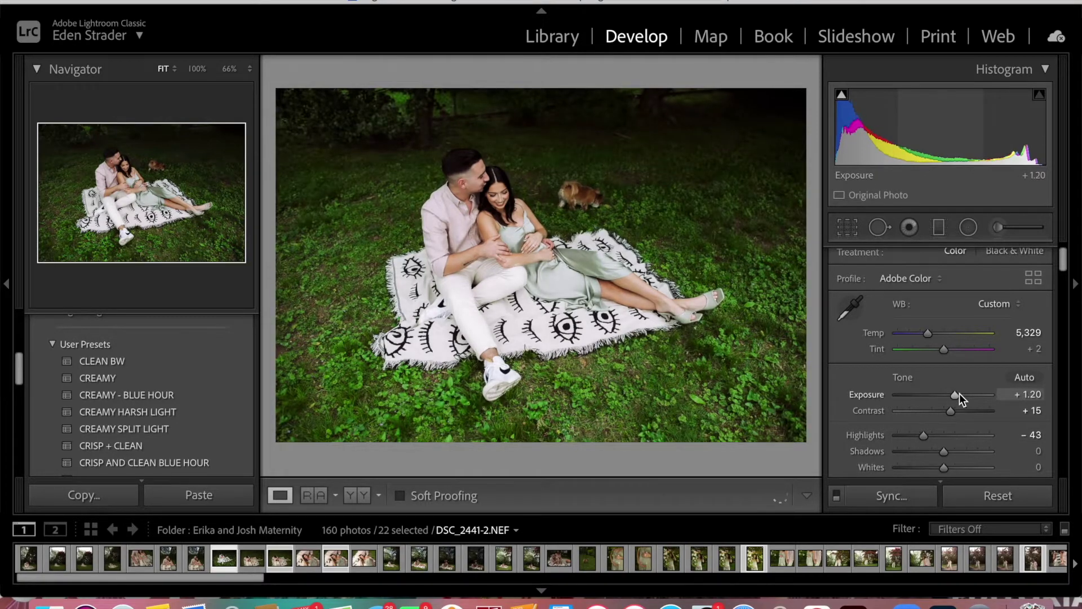
Set the photo's tint to +12 and compare the edit with the unedited version
scroll(944, 350, up, 5)
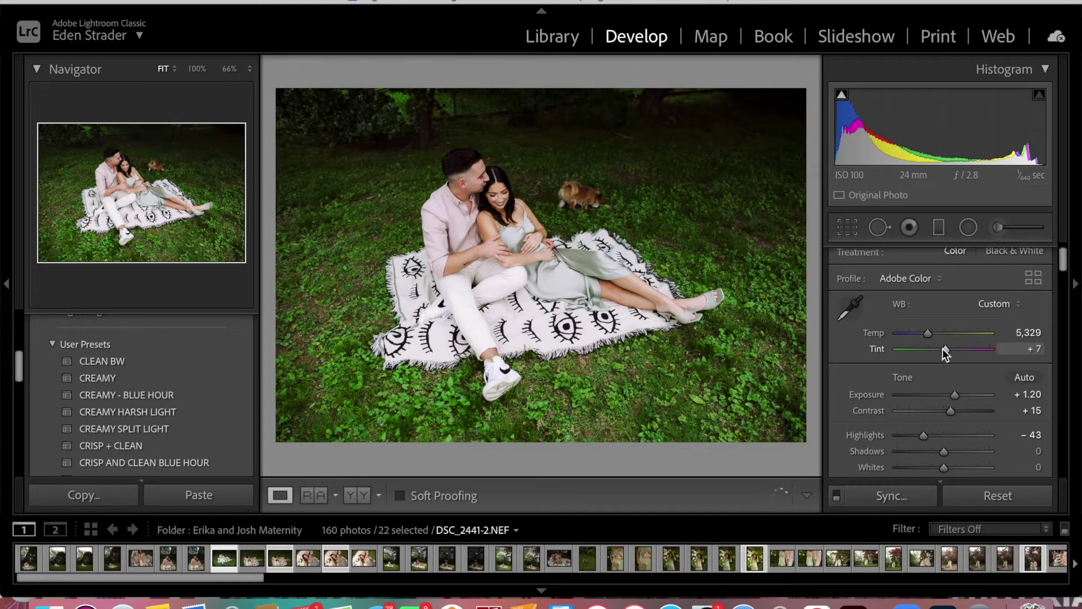
scroll(944, 351, up, 5)
key(backslash)
key(backslash)
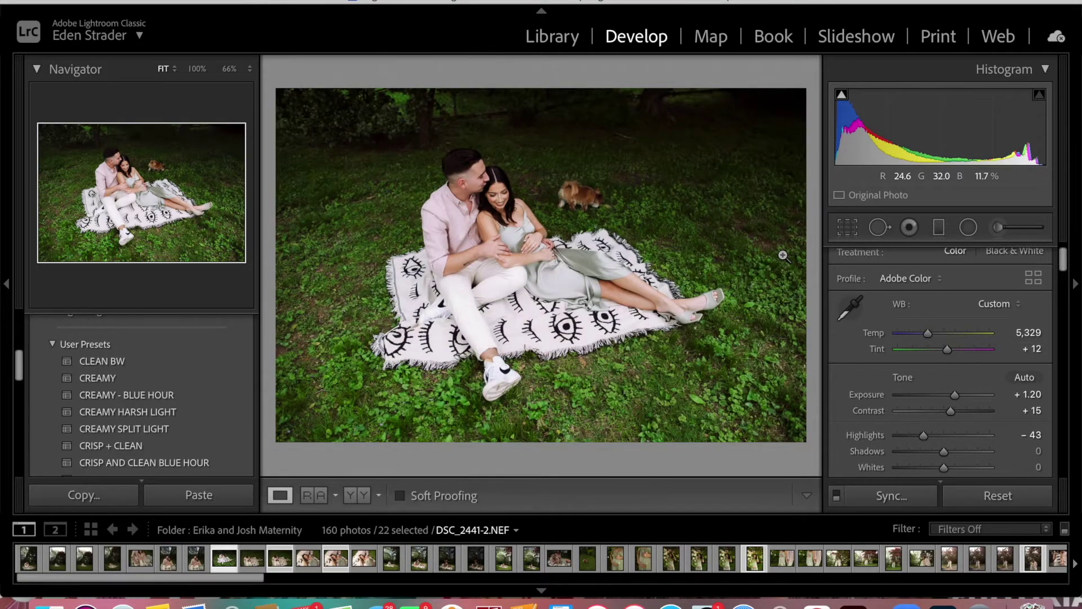
Copy the develop settings of the edited couple photo and paste them onto the next selected photo, DSC_2447-2.NEF
key(Right)
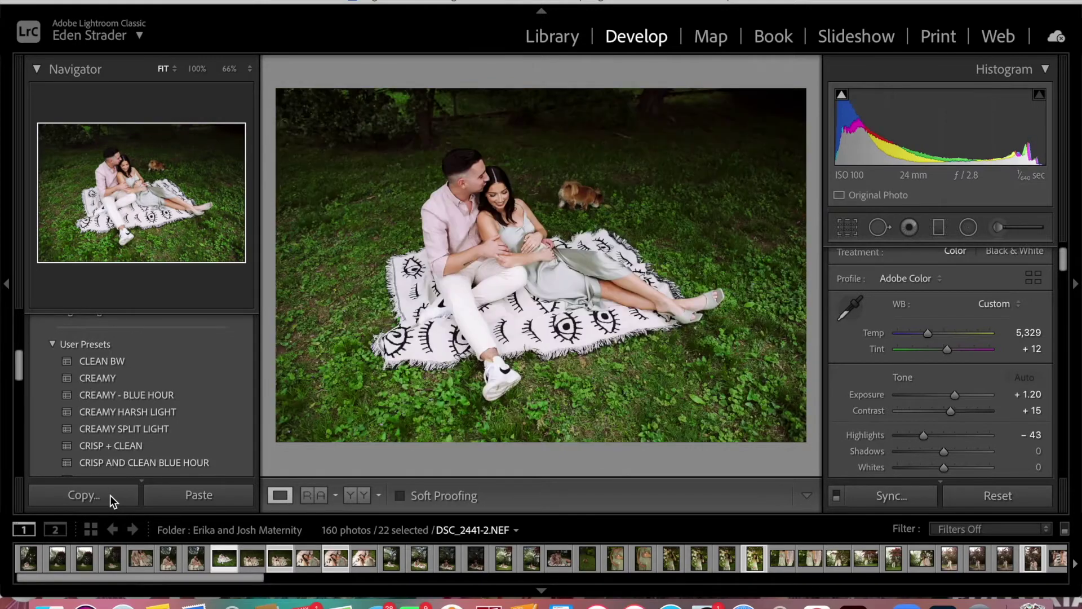
click(110, 495)
click(813, 419)
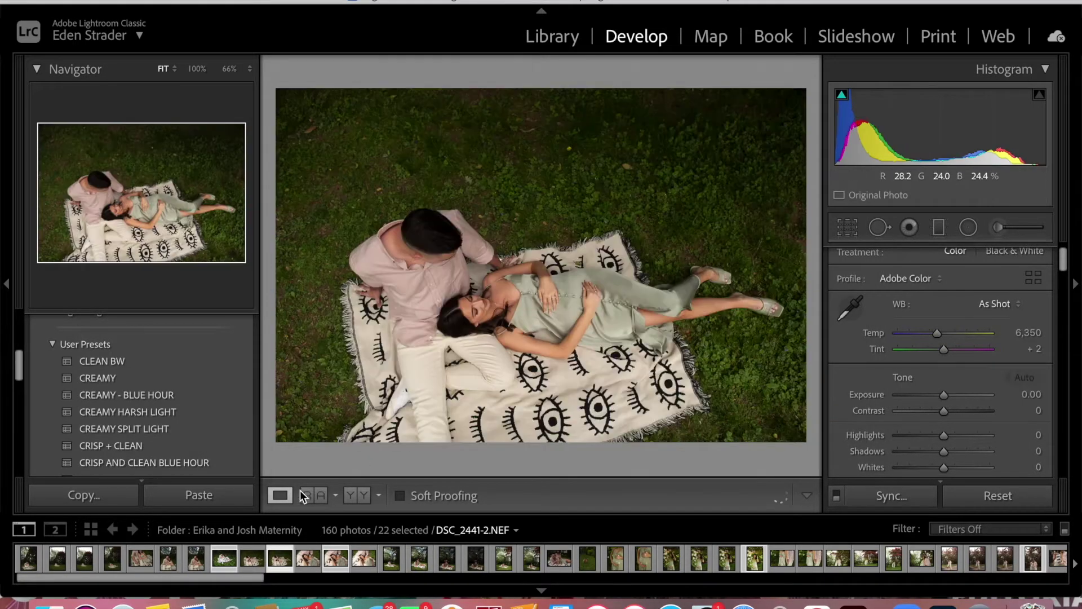
click(218, 498)
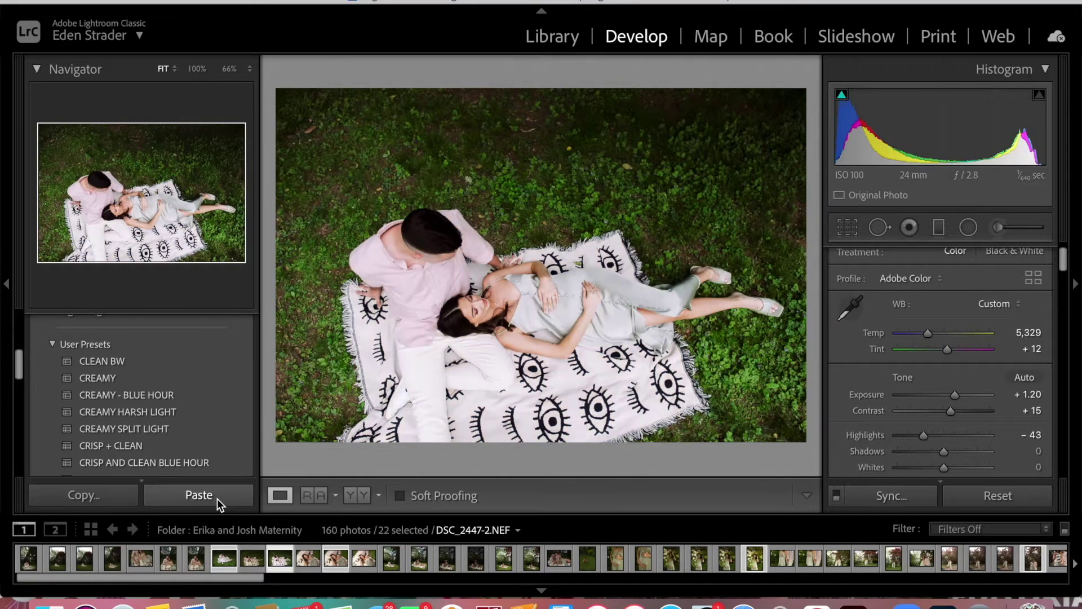
Reduce the exposure of DSC_2447-2.NEF to +0.90 and compare the result with the unedited version
drag(954, 394, 951, 393)
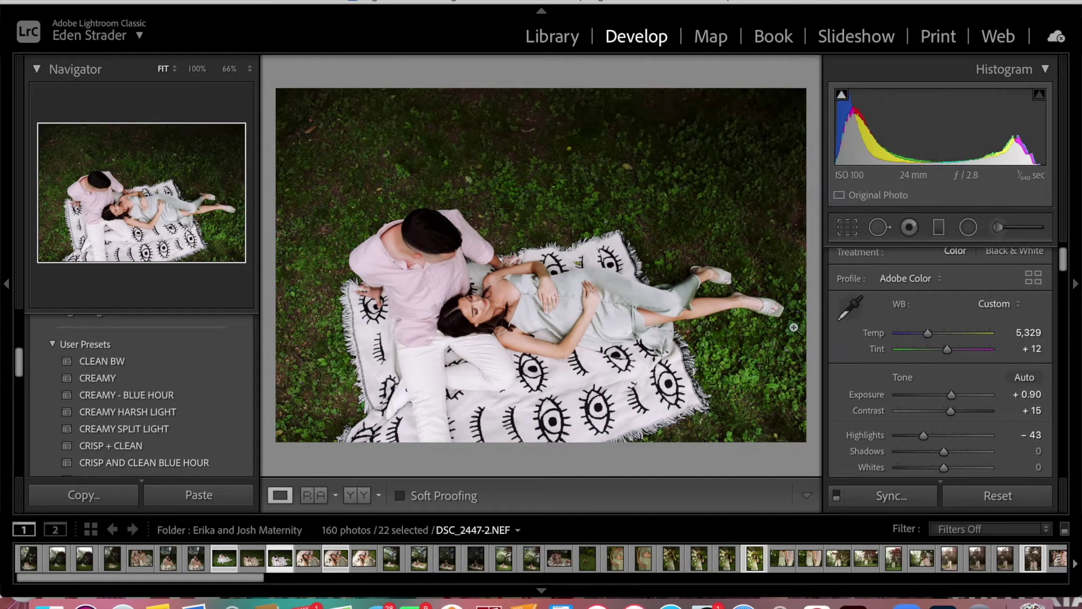
key(backslash)
key(backslash)
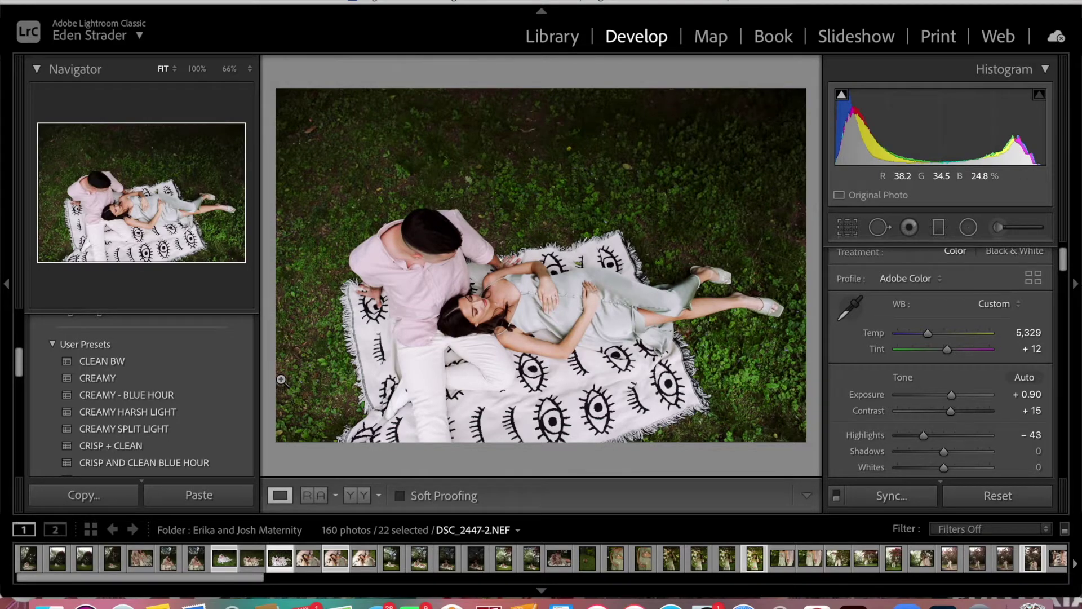
Paste the copied settings onto the woman's close-up, DSC_2451-2.NEF, and adjust its exposure to +0.45 and temperature to 5,629
key(Right)
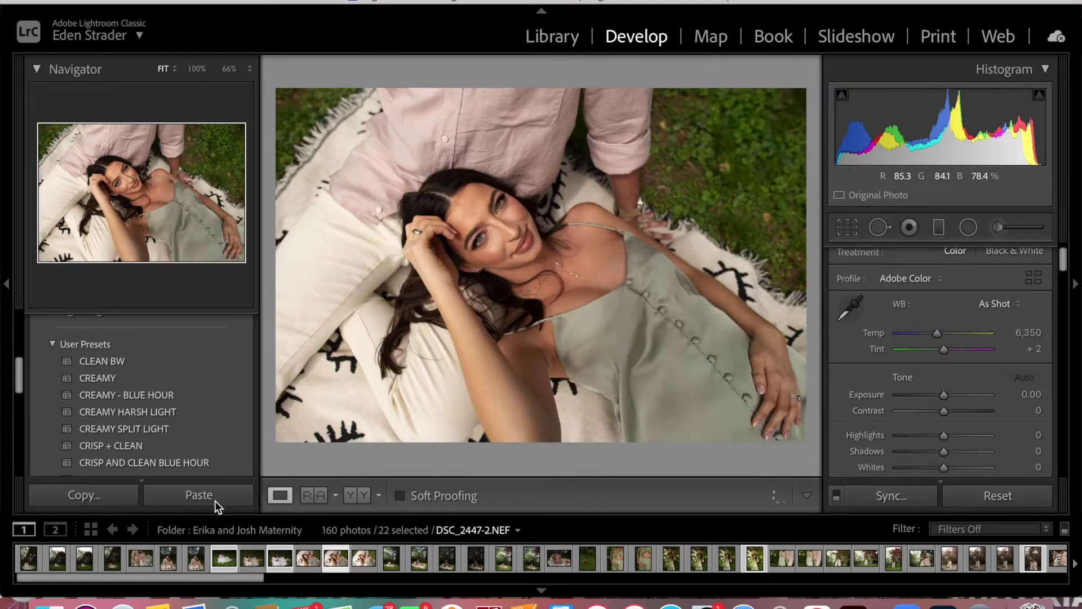
click(213, 499)
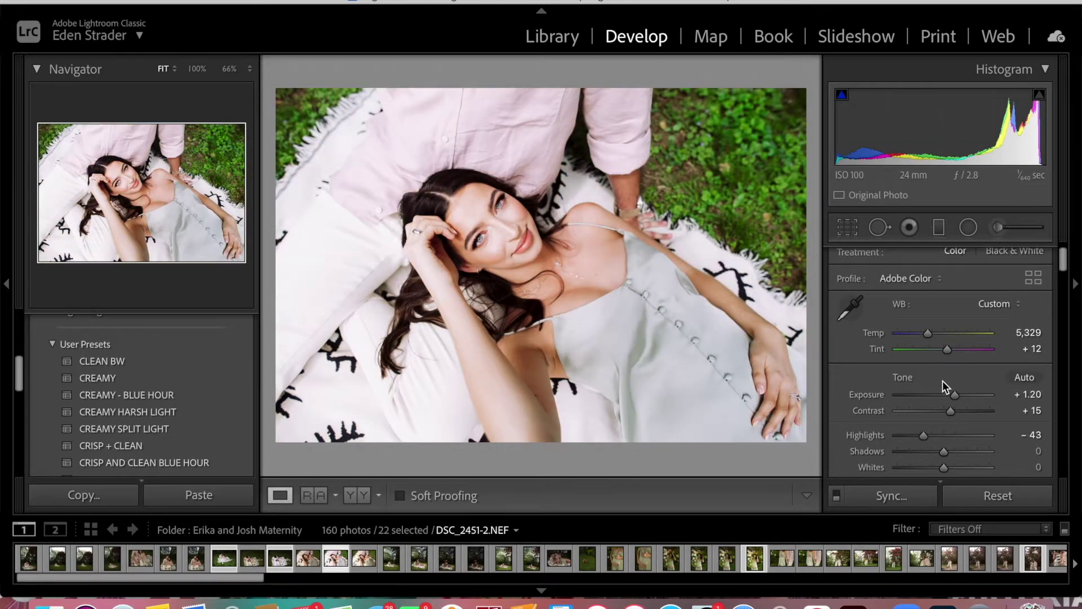
drag(956, 400, 948, 399)
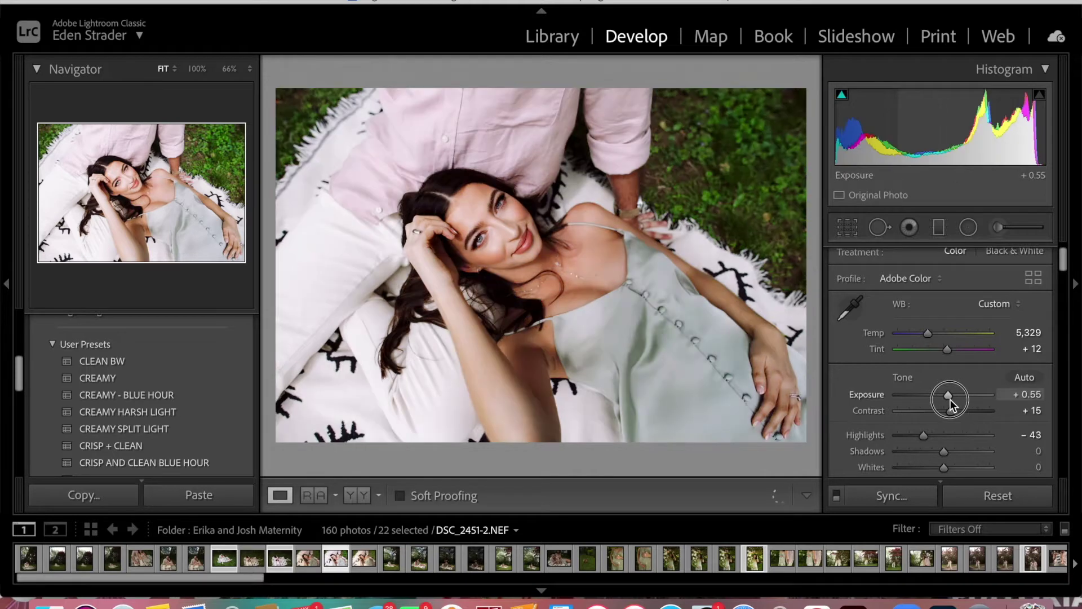
scroll(936, 331, up, 3)
scroll(935, 332, up, 3)
scroll(944, 393, down, 2)
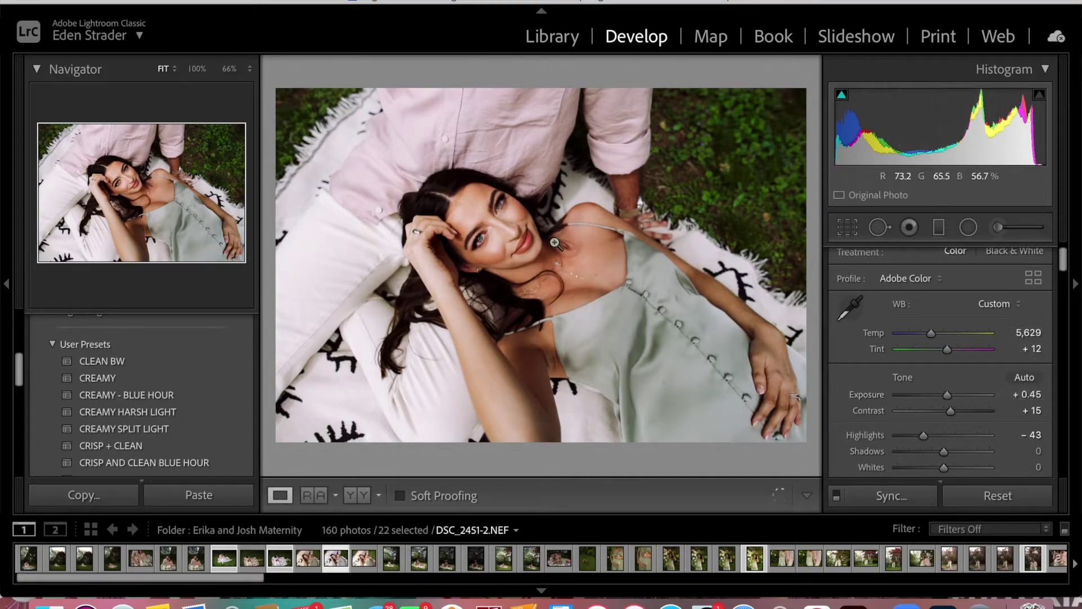
Paint over both of the woman's eyes with the Adjustment Brush, using contrast −42 and shadows 9
click(504, 234)
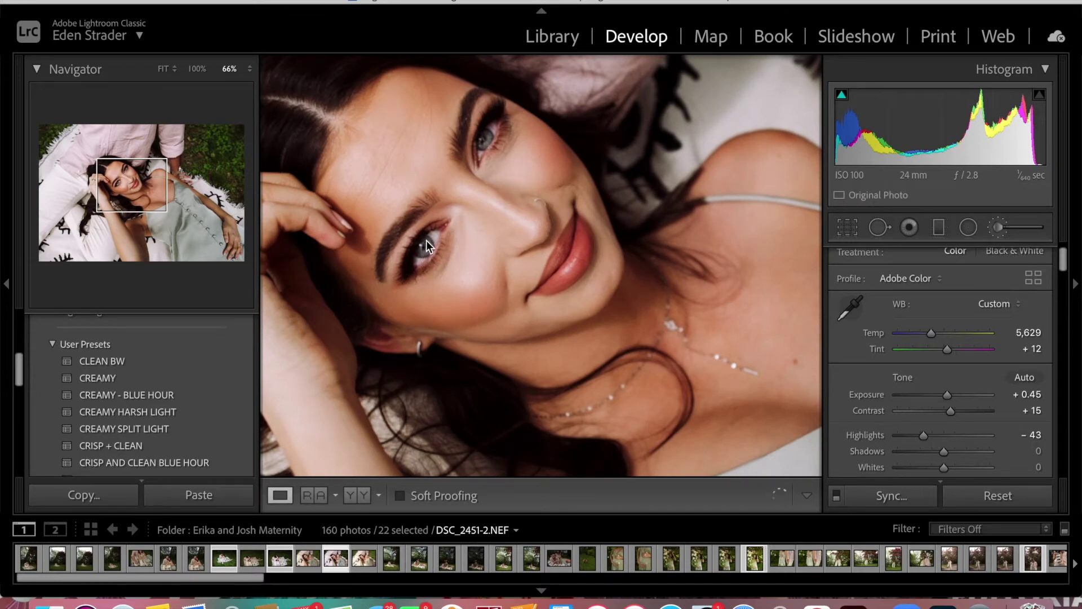
key(k)
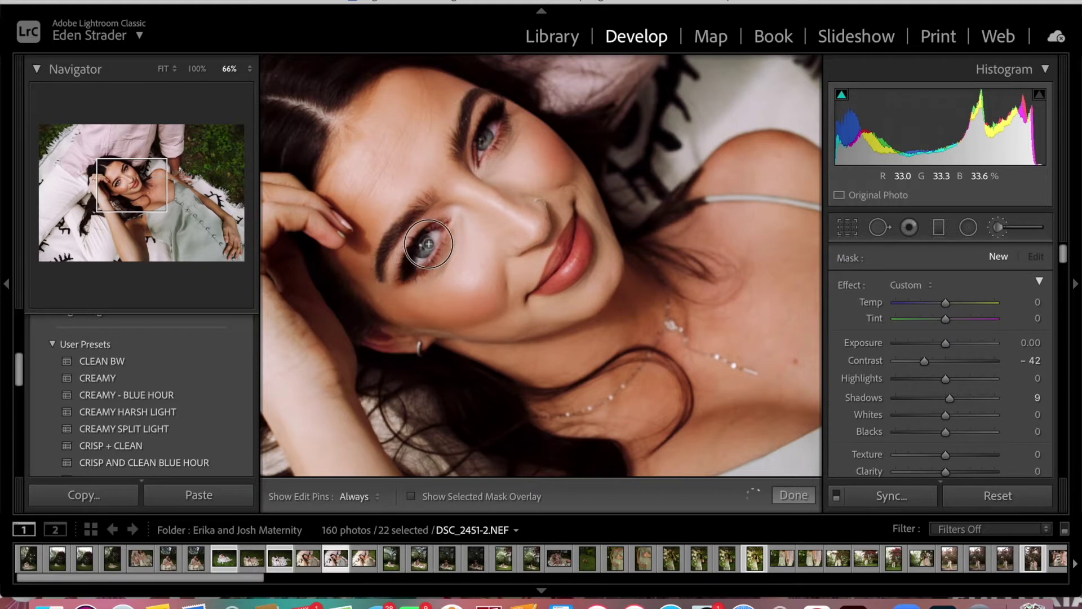
mouse_move(429, 236)
mouse_down()
mouse_move(419, 262)
mouse_move(432, 235)
mouse_up()
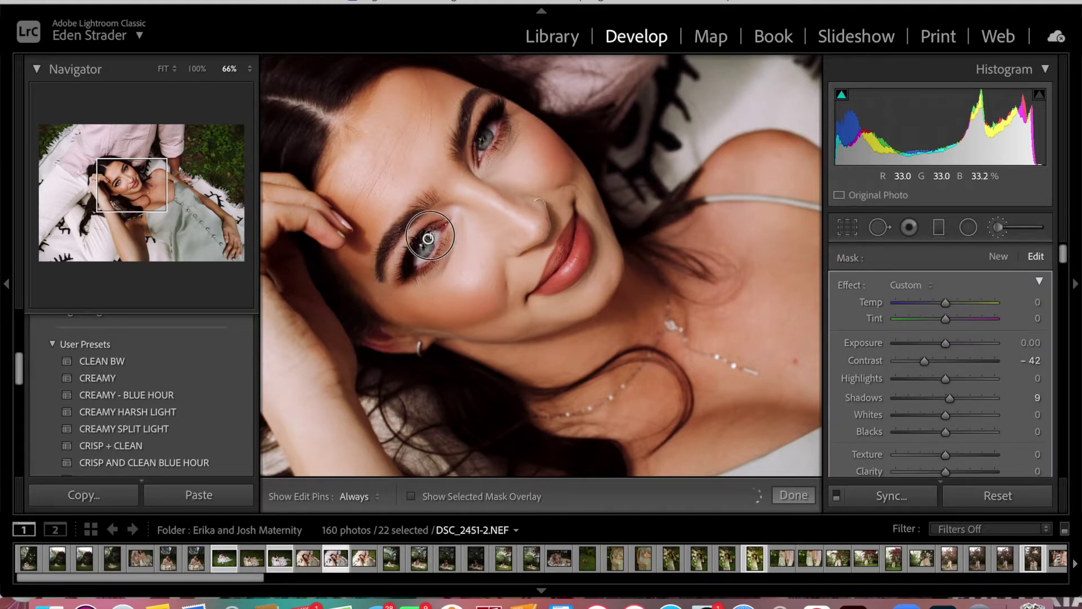
key(h)
mouse_move(524, 116)
mouse_down()
mouse_move(474, 152)
mouse_move(502, 110)
mouse_move(489, 125)
mouse_up()
key(h)
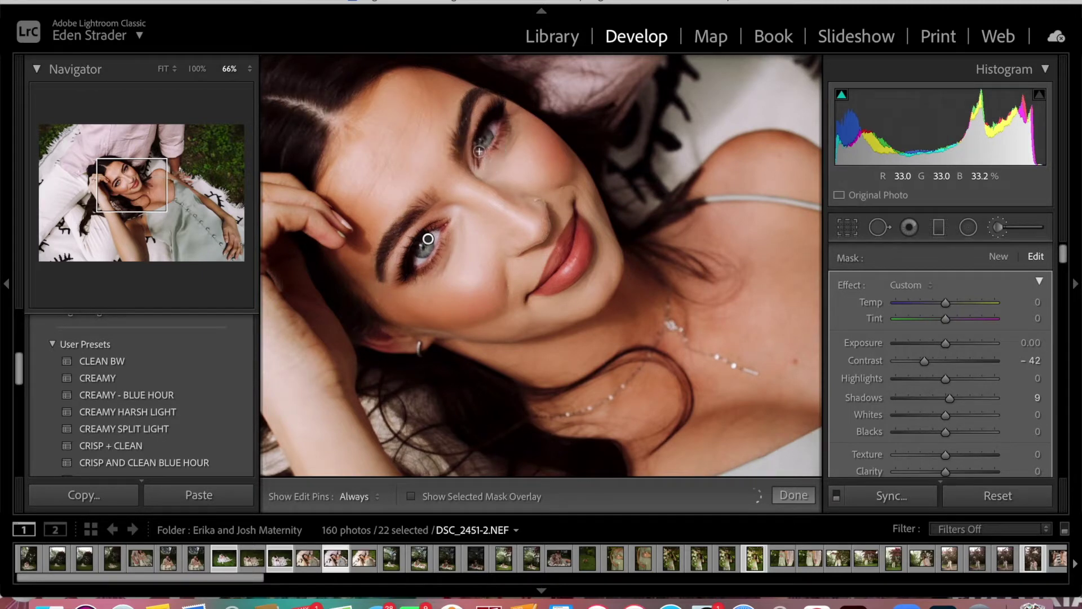
key(h)
key(h)
key(h)
key(h)
click(794, 495)
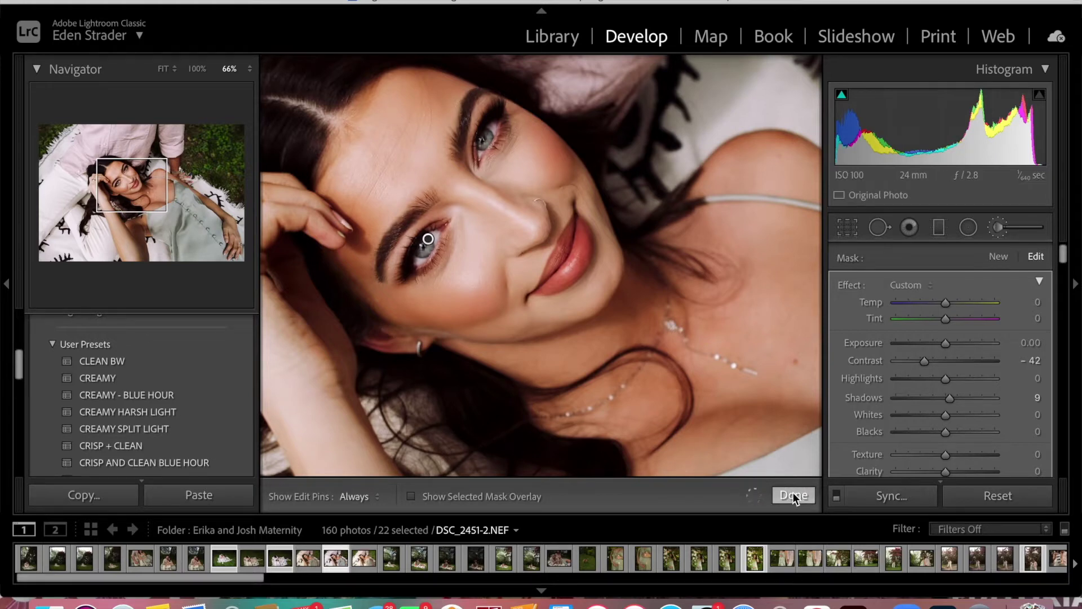
View the whole close-up and compare its before and after versions
click(658, 345)
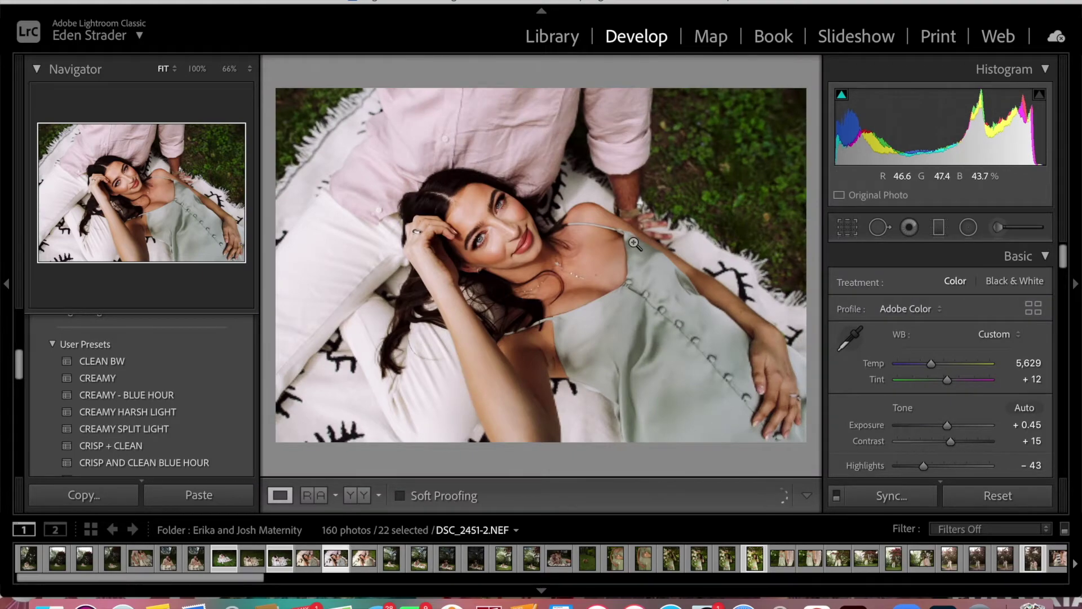
key(backslash)
key(backslash)
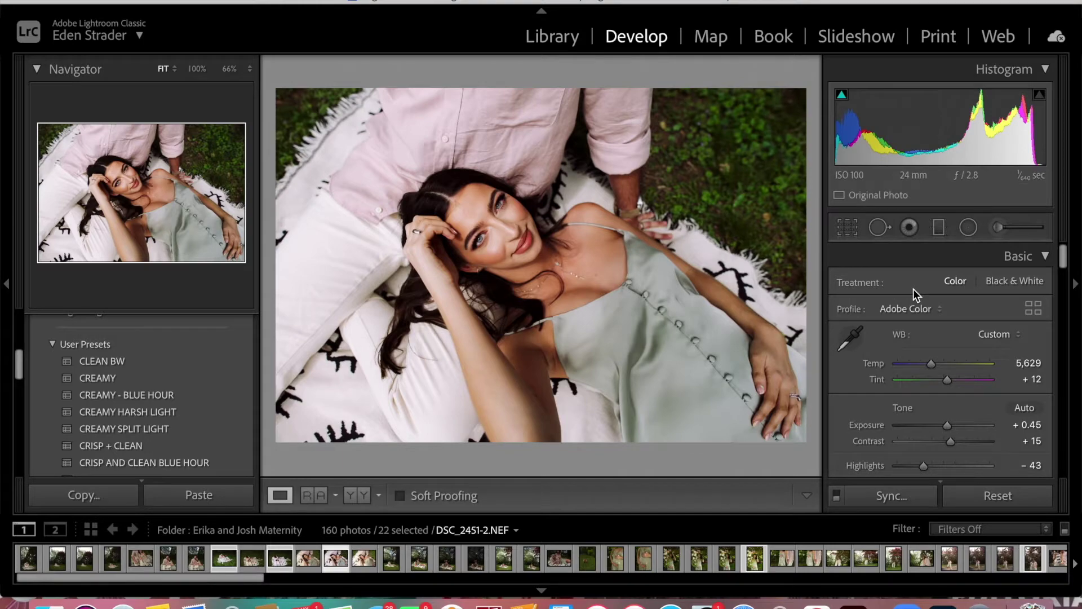
Apply the CREAMY preset to the portrait beside the white blossoms, with temperature 5,059 and tint +34
key(Right)
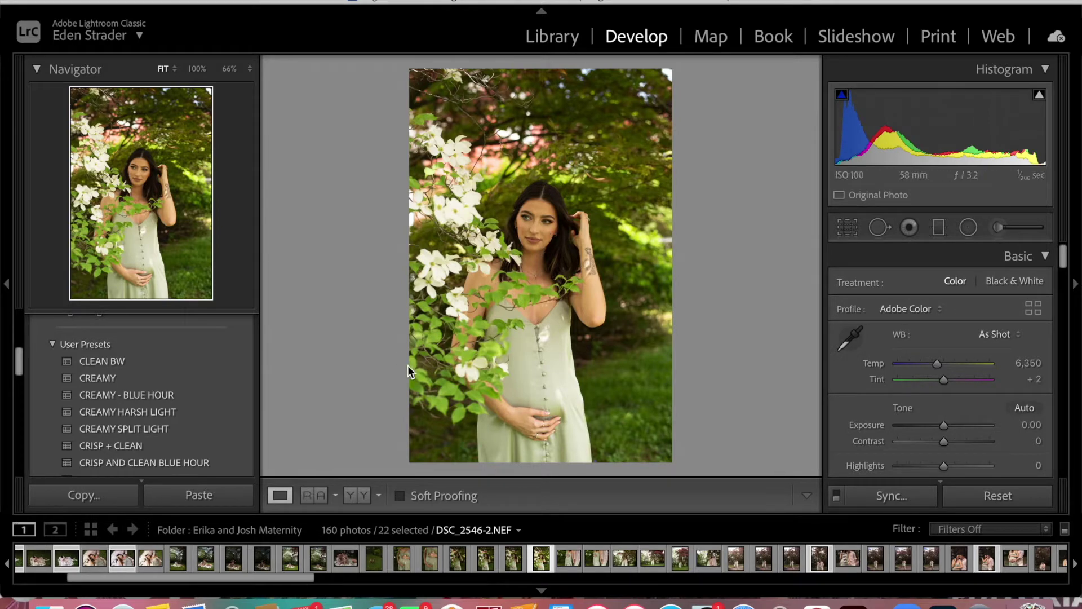
click(204, 377)
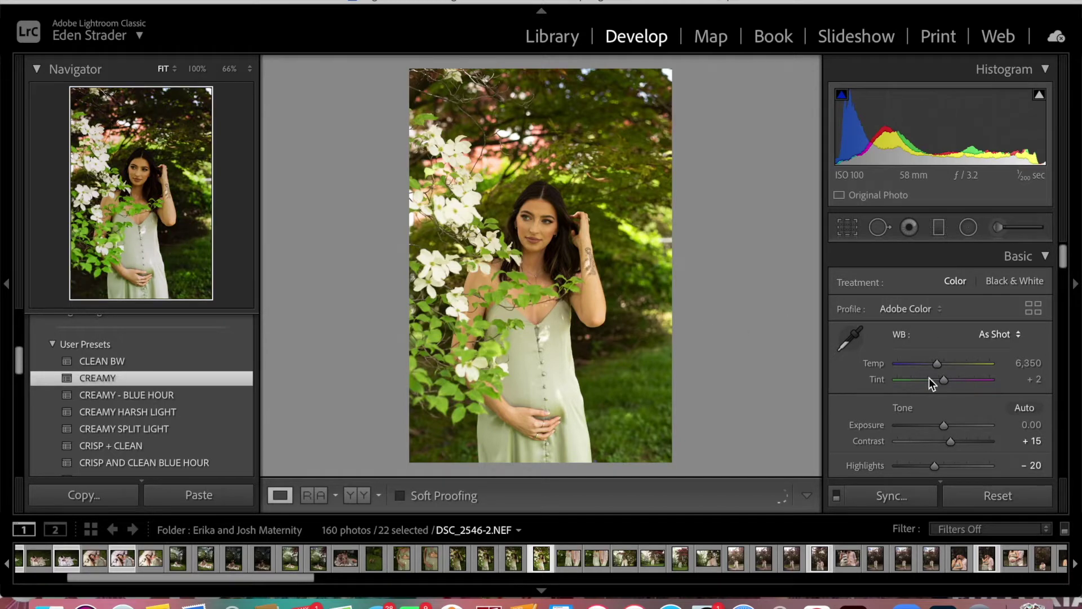
drag(937, 363, 926, 366)
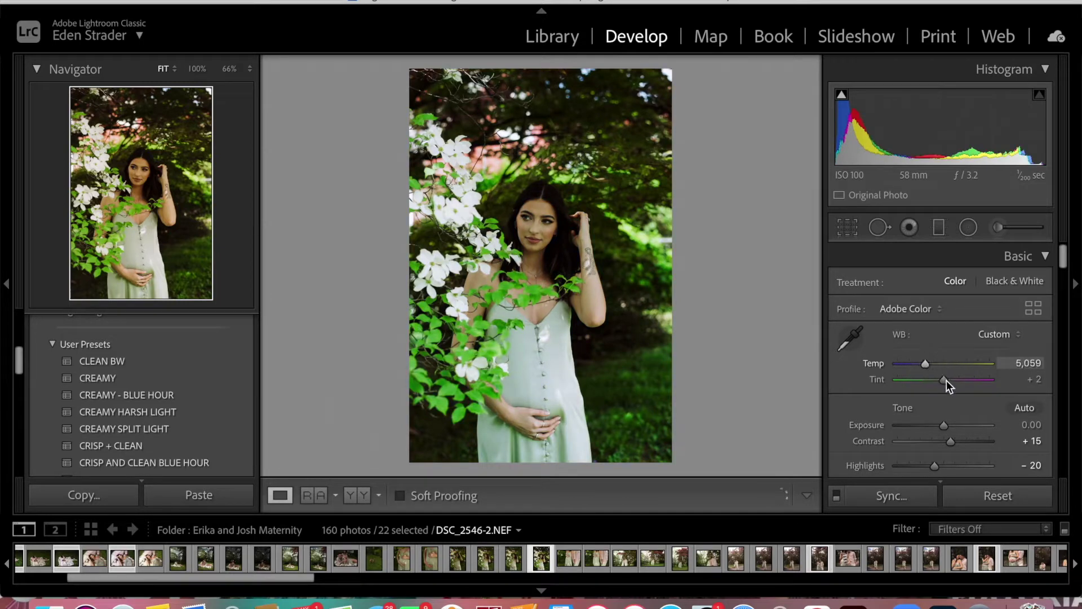
click(956, 382)
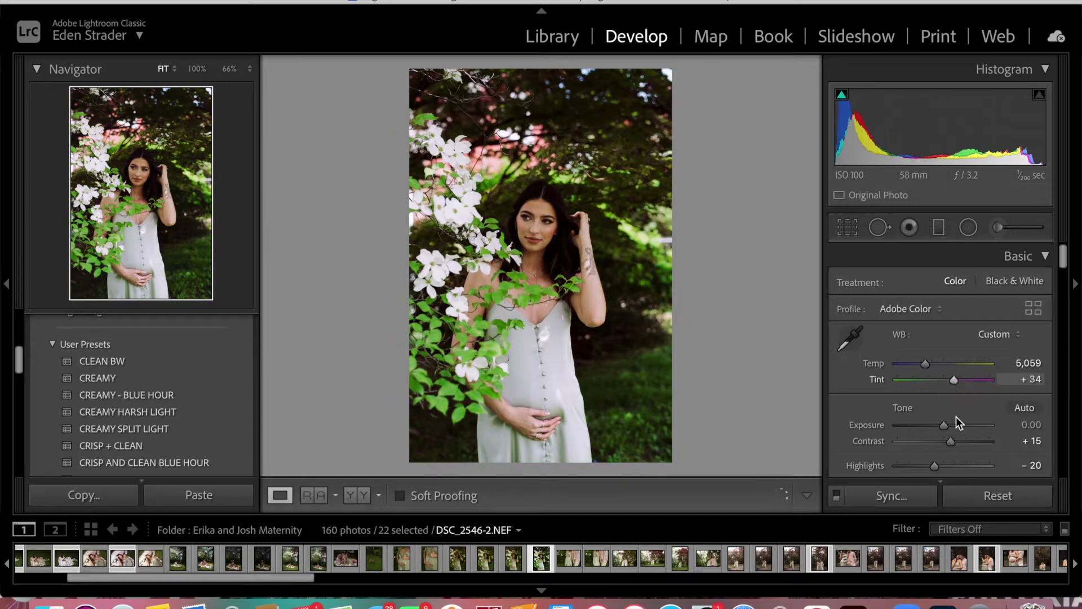
Raise the blossom portrait's exposure to +0.40 and refine its white balance to temperature 5,503 and tint +39
drag(945, 428, 948, 428)
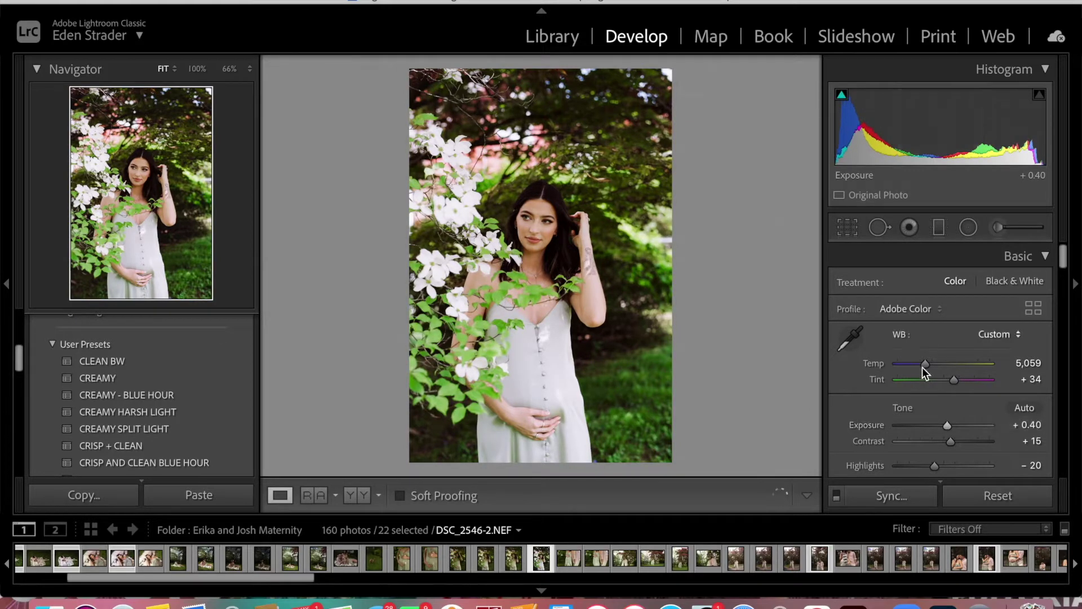
drag(925, 364, 932, 368)
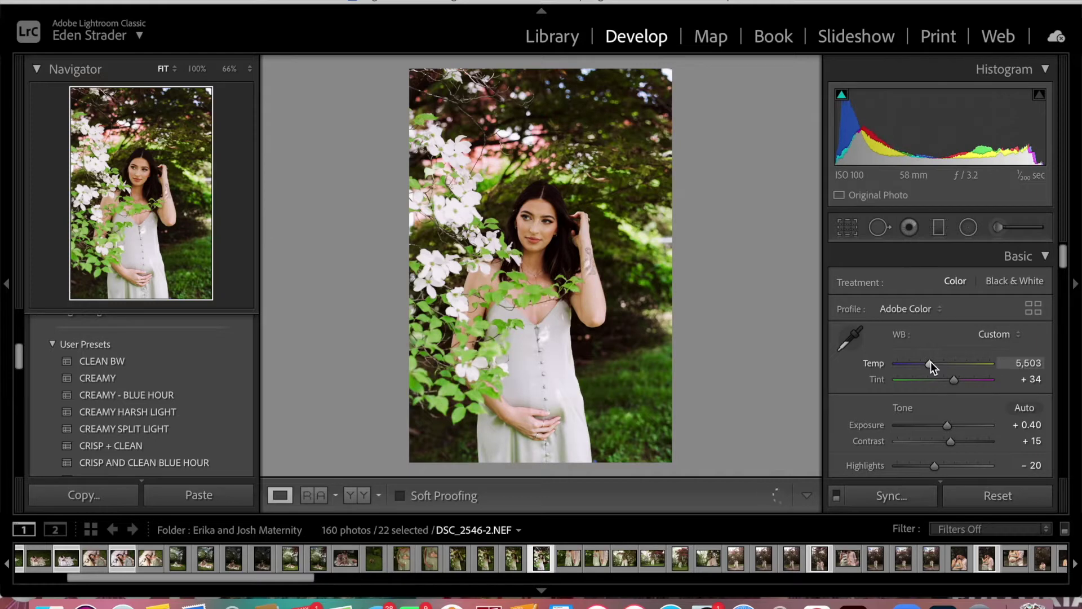
click(962, 382)
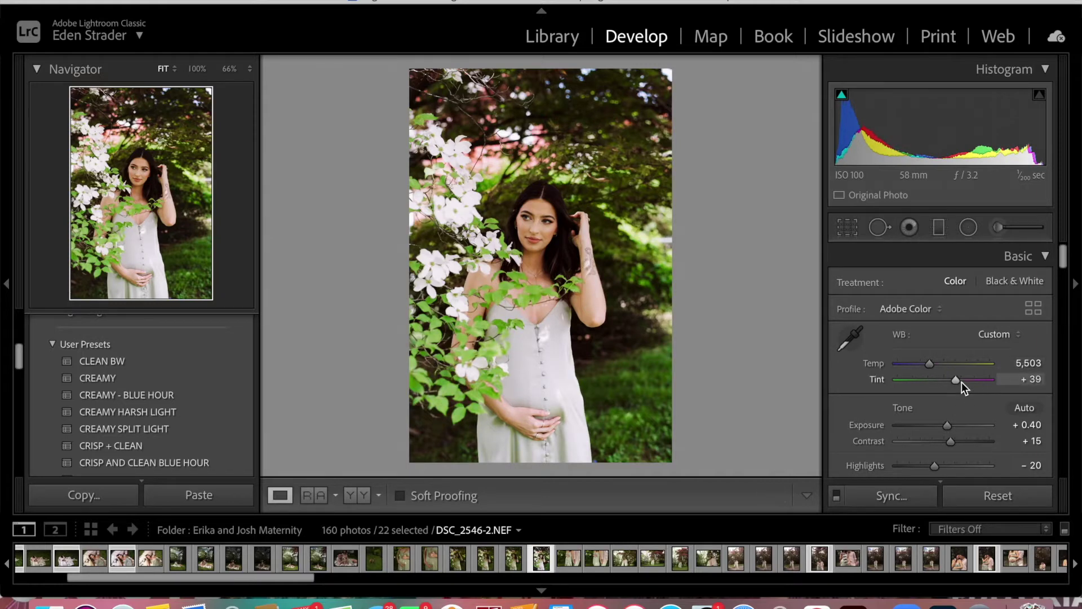
Refine the blossom portrait's white balance to temperature 5,303 and tint +44
click(961, 382)
click(933, 363)
key(Down)
key(Down)
key(Down)
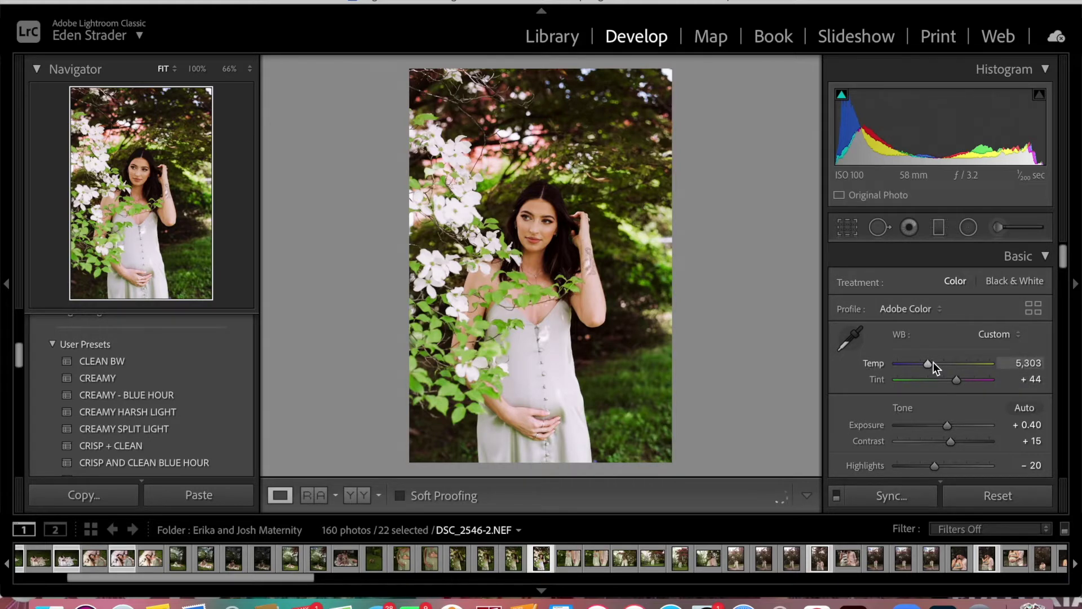
Shift the blossom portrait's HSL hues, setting red to −30 and orange to −10
scroll(935, 367, down, 5)
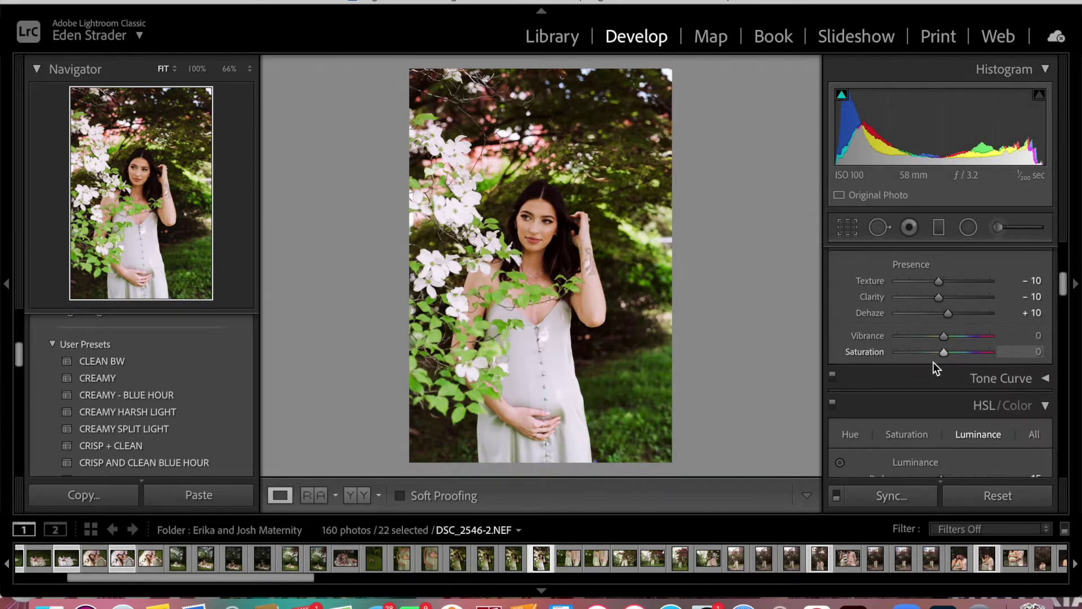
scroll(935, 367, down, 4)
click(851, 265)
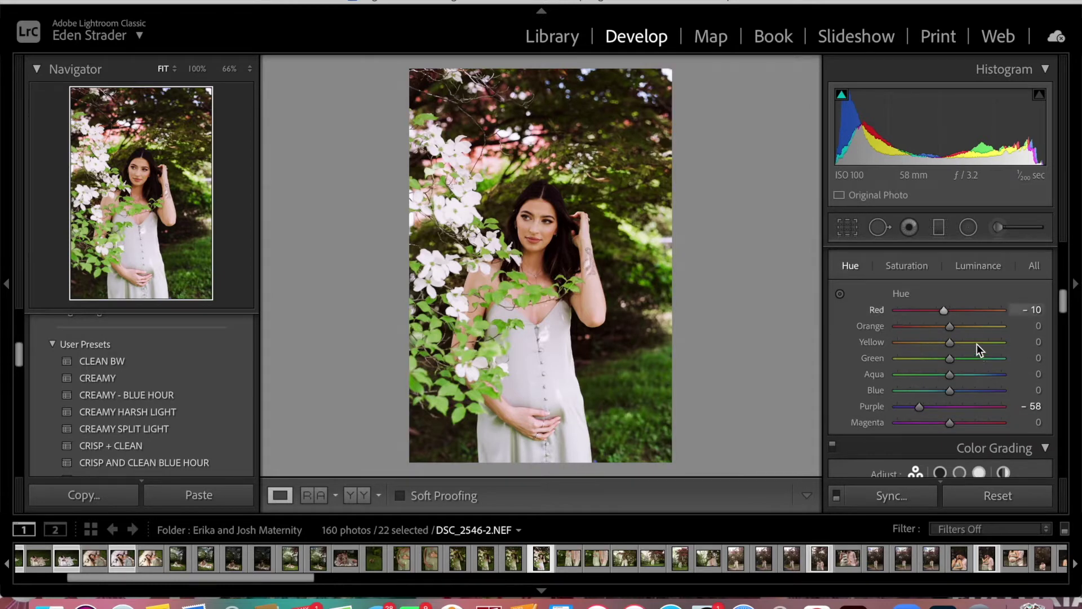
key(shift+Down)
key(shift+Down)
key(shift+Down)
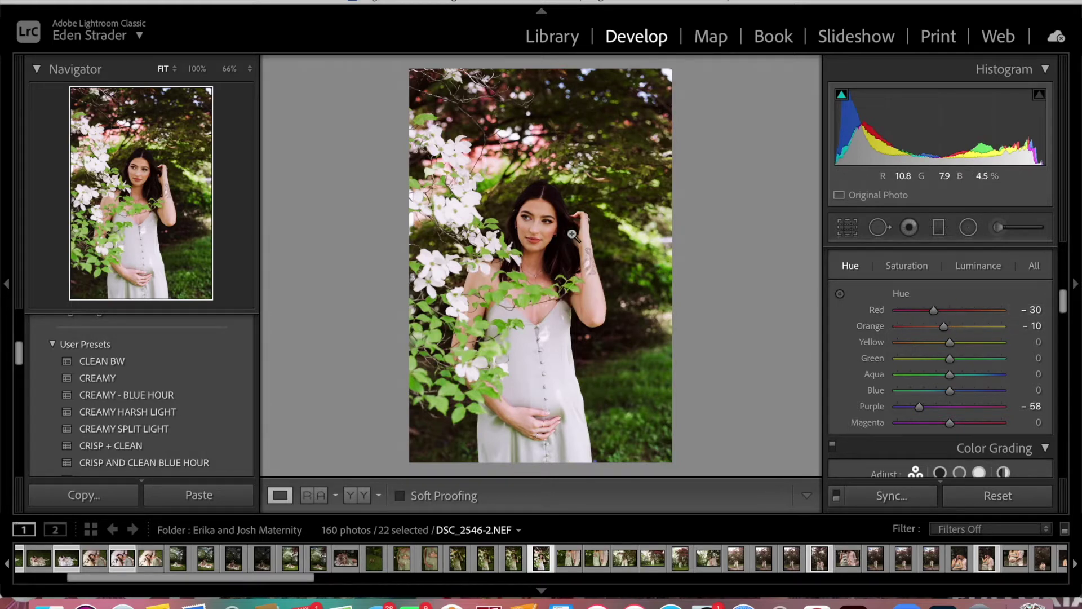
Set the blossom portrait's yellow saturation to −28 and compare its before and after versions
click(906, 266)
drag(947, 343, 933, 343)
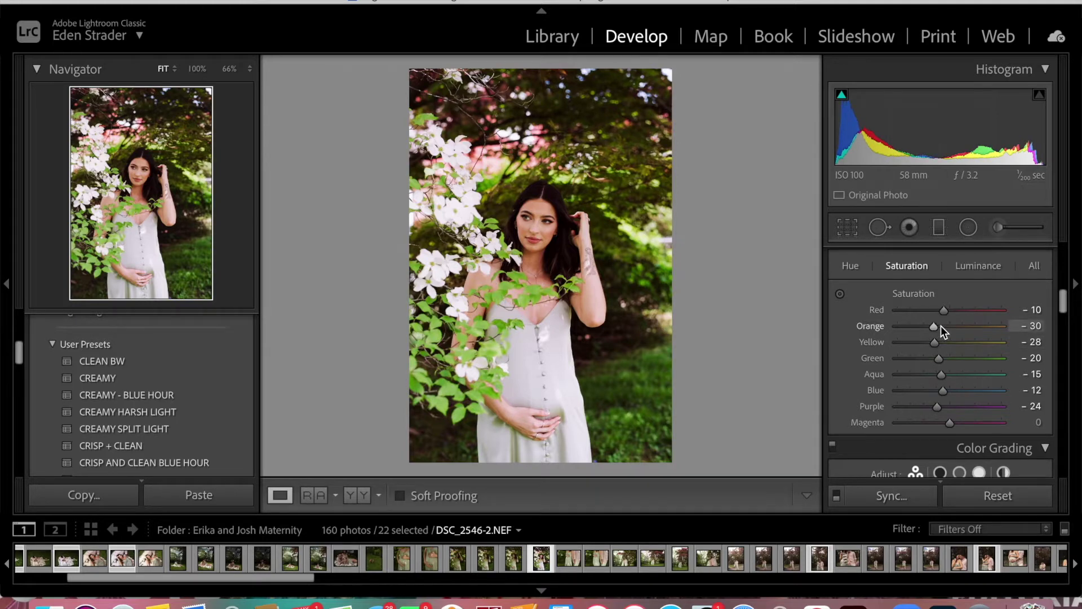
key(backslash)
key(backslash)
Apply the CREAMY preset to the next photo, the couple under the pink tree, with highlights −52, contrast 0 and exposure +1.00
key(Right)
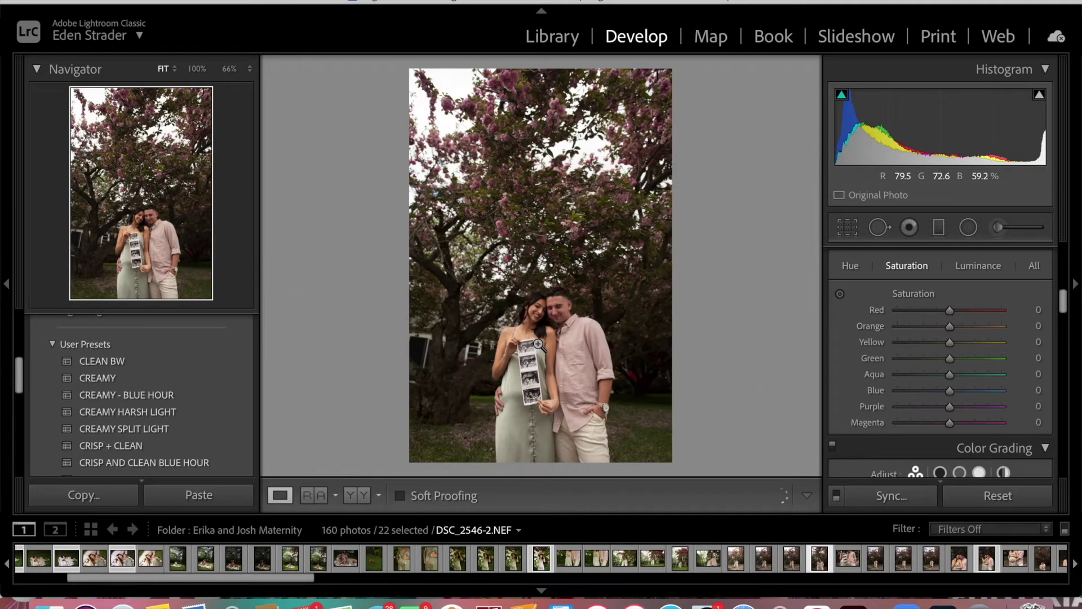
click(215, 374)
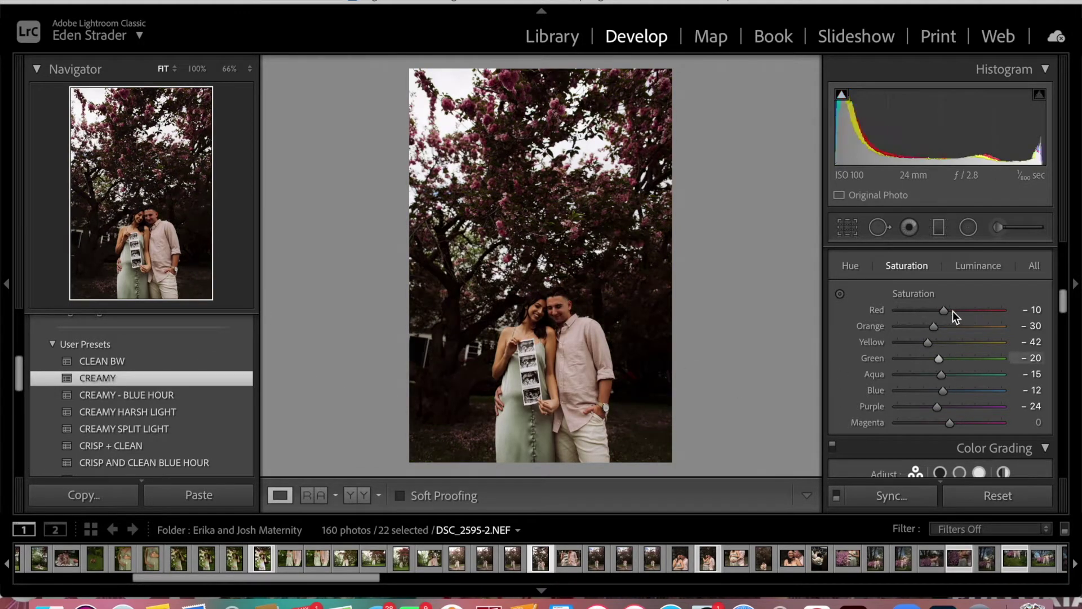
scroll(952, 312, up, 5)
scroll(952, 310, down, 4)
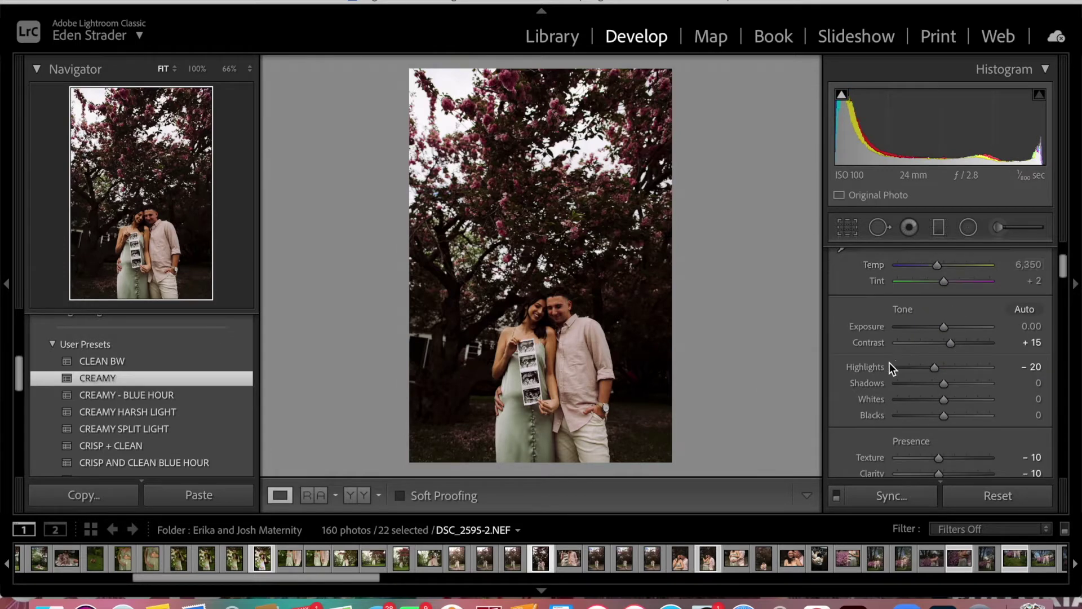
drag(934, 366, 919, 368)
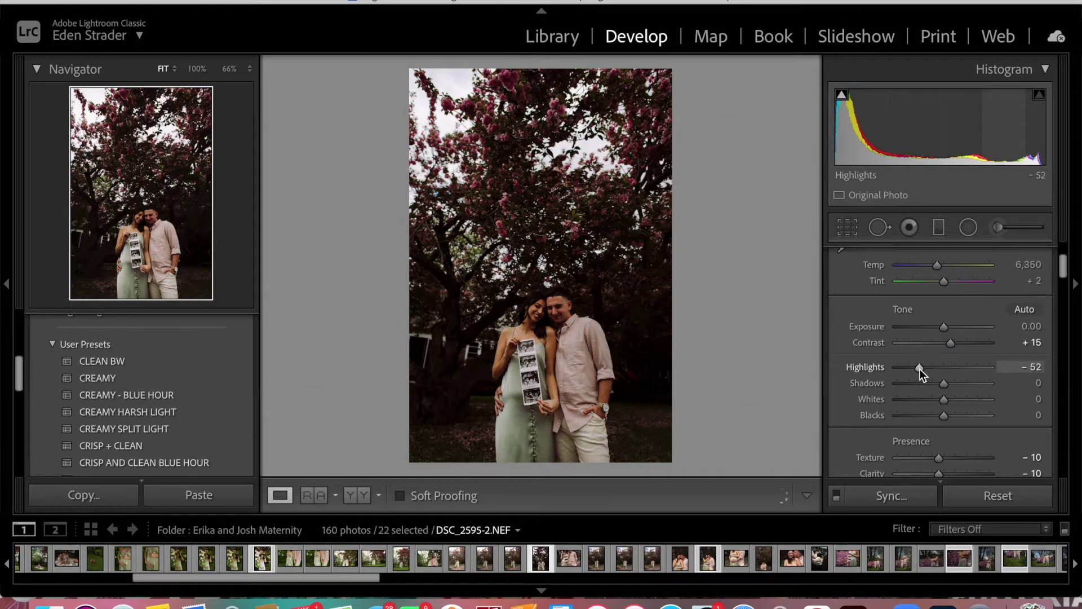
double_click(877, 342)
drag(944, 329, 951, 331)
Set the pink tree photo's temperature to 5,650 and tint to +7, and raise its exposure to +1.10
drag(940, 269, 939, 267)
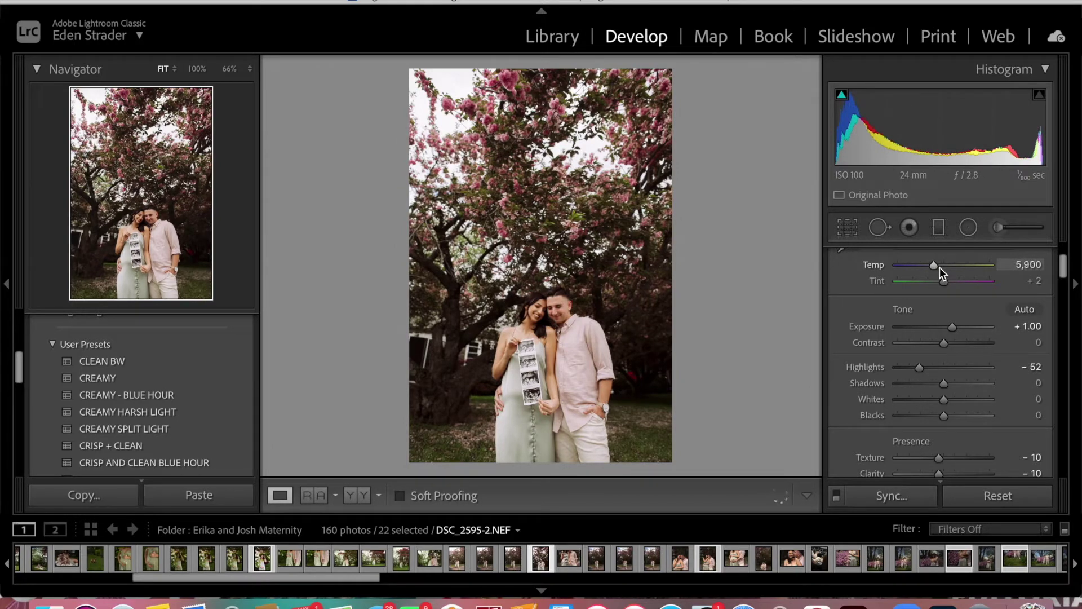
key(Down)
key(Down)
key(Down)
key(Down)
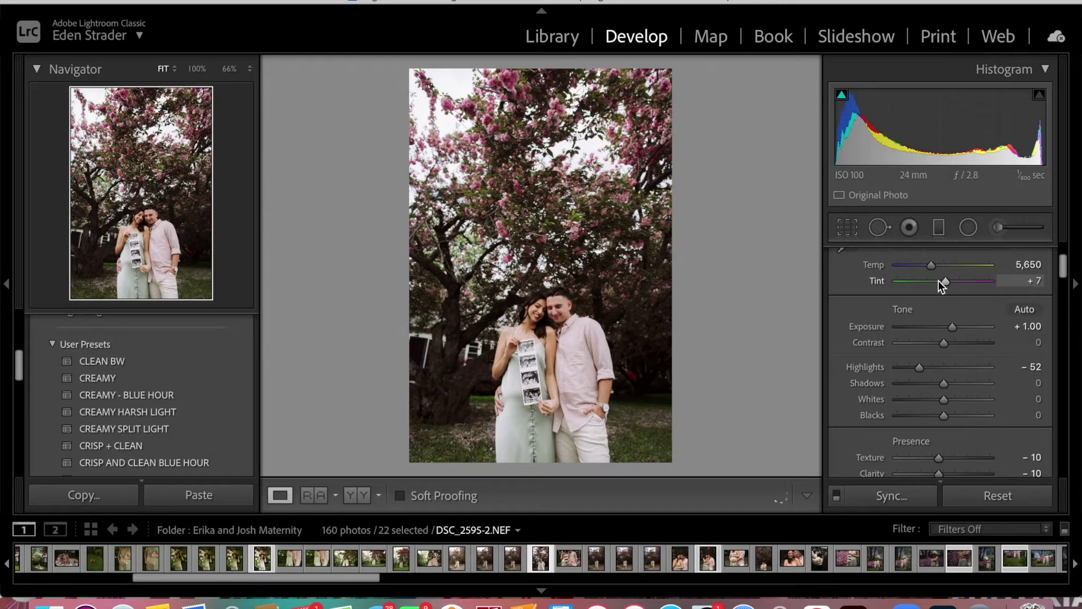
key(Up)
key(Up)
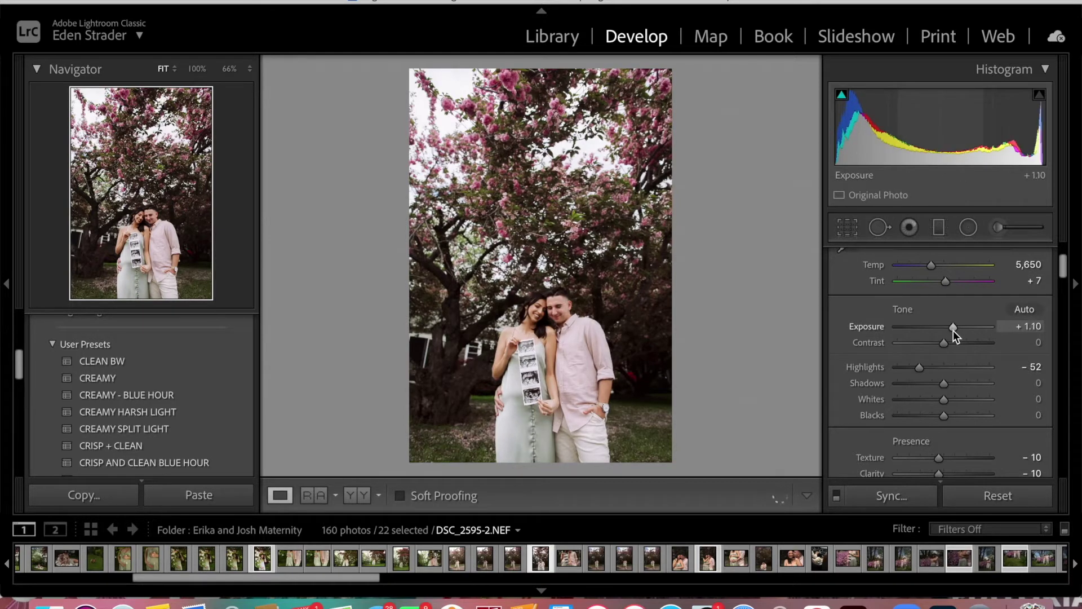
Raise the pink tree photo's yellow saturation to −9
scroll(971, 442, down, 15)
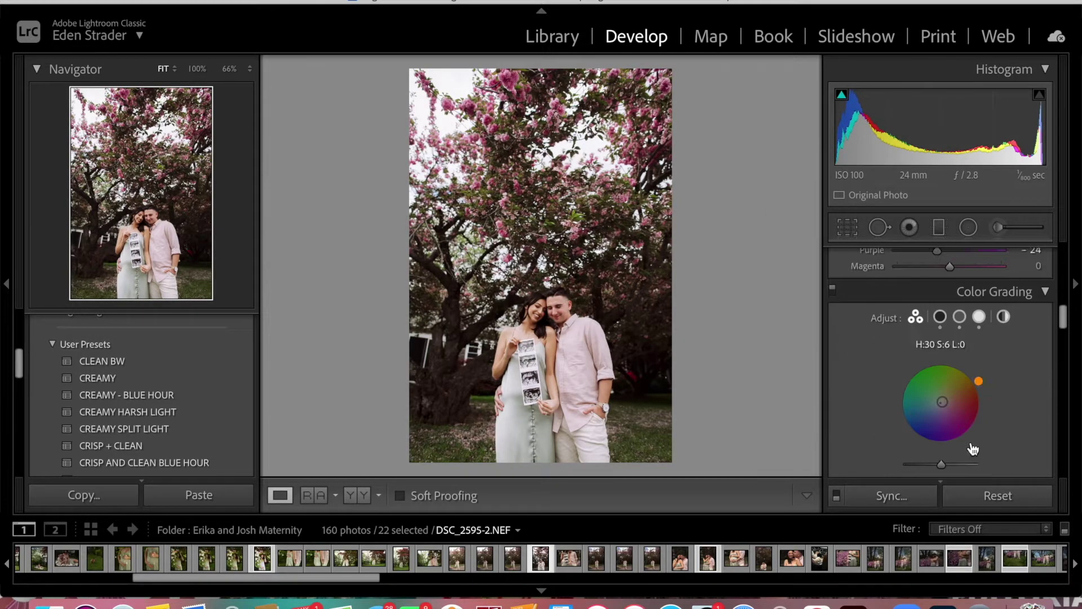
scroll(971, 442, up, 3)
click(944, 341)
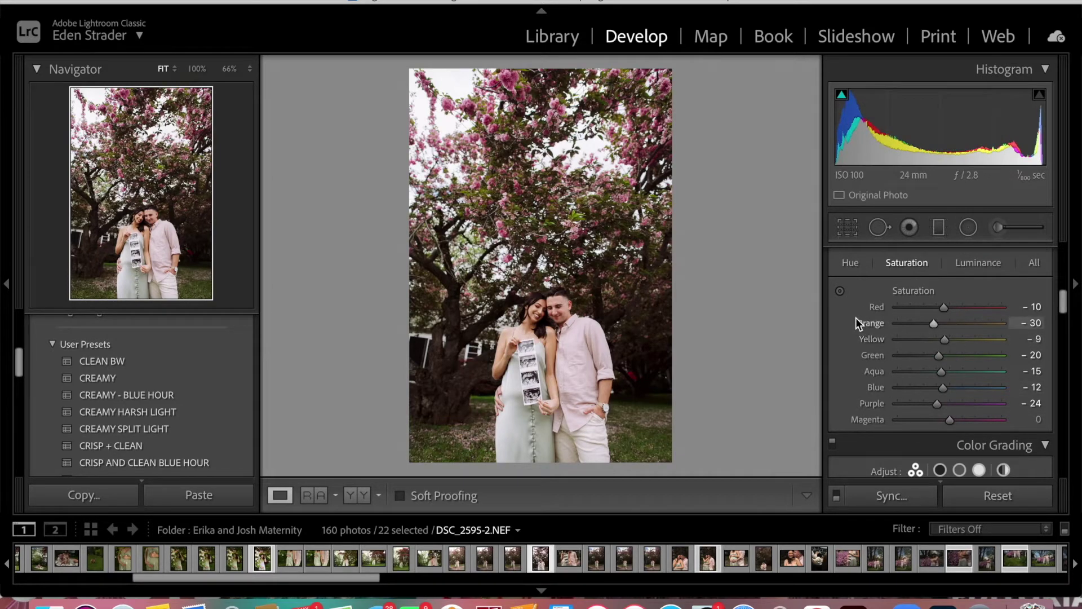
Apply the CREAMY - BLUE HOUR preset to the pink tree photo, with contrast 0, temperature 5,450 and highlights −45
click(229, 393)
scroll(914, 363, up, 5)
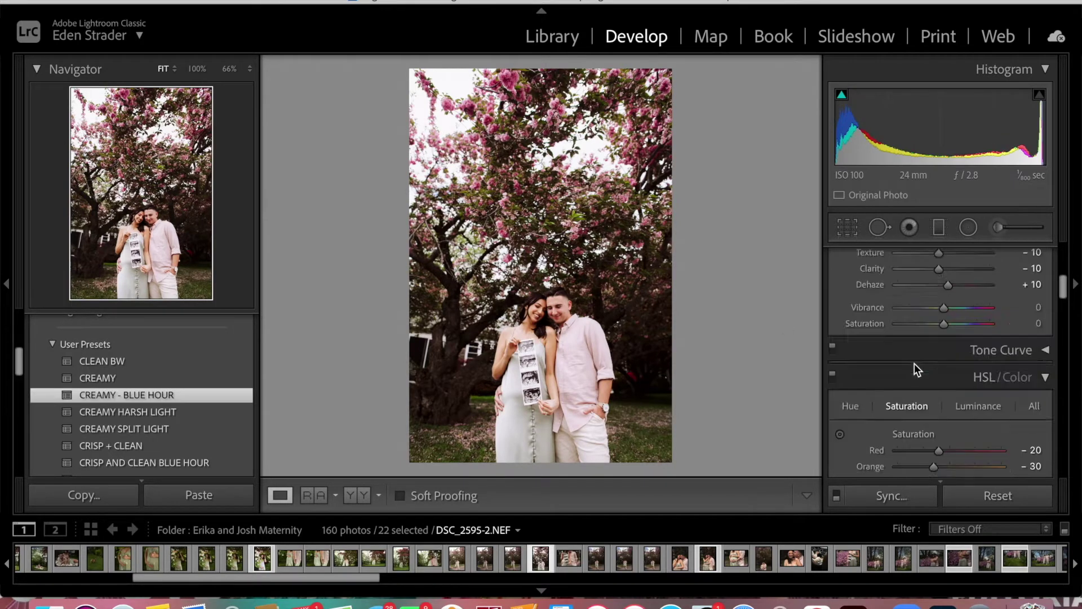
scroll(914, 363, down, 2)
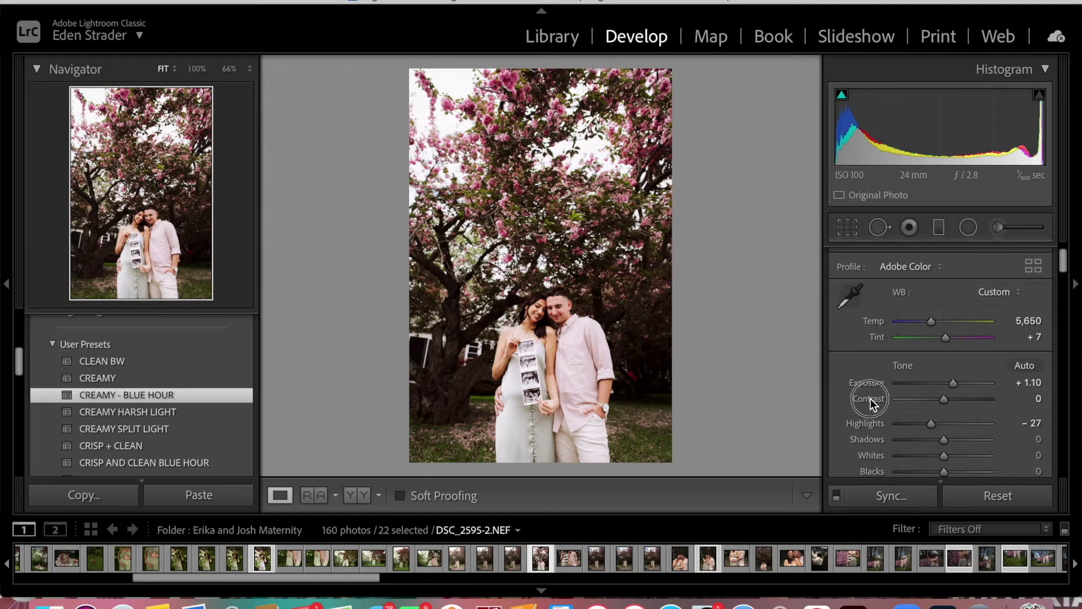
double_click(870, 398)
scroll(936, 315, down, 2)
scroll(937, 319, down, 1)
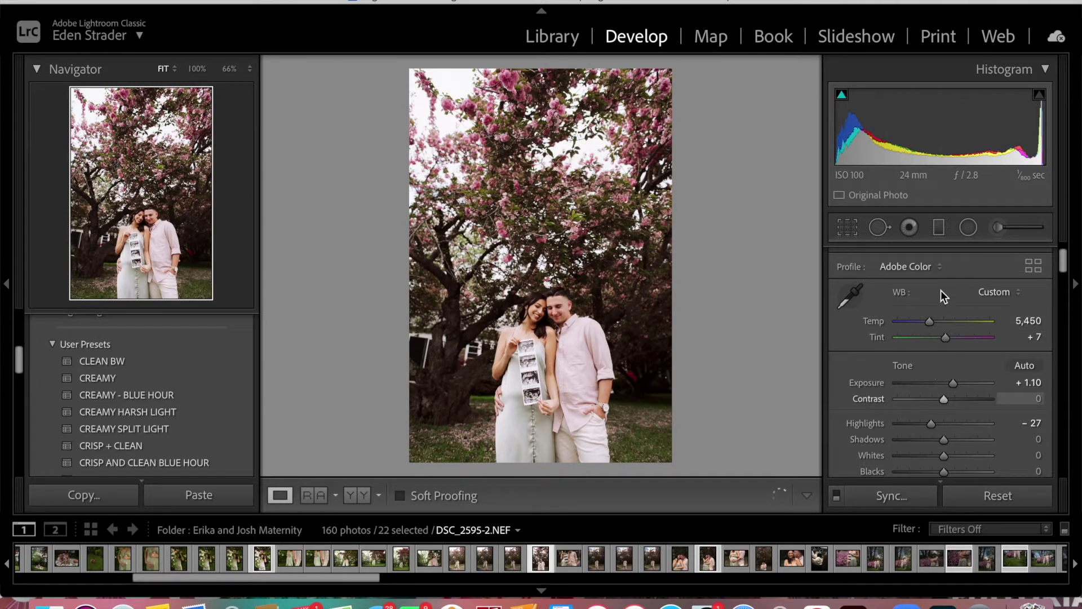
scroll(918, 424, down, 4)
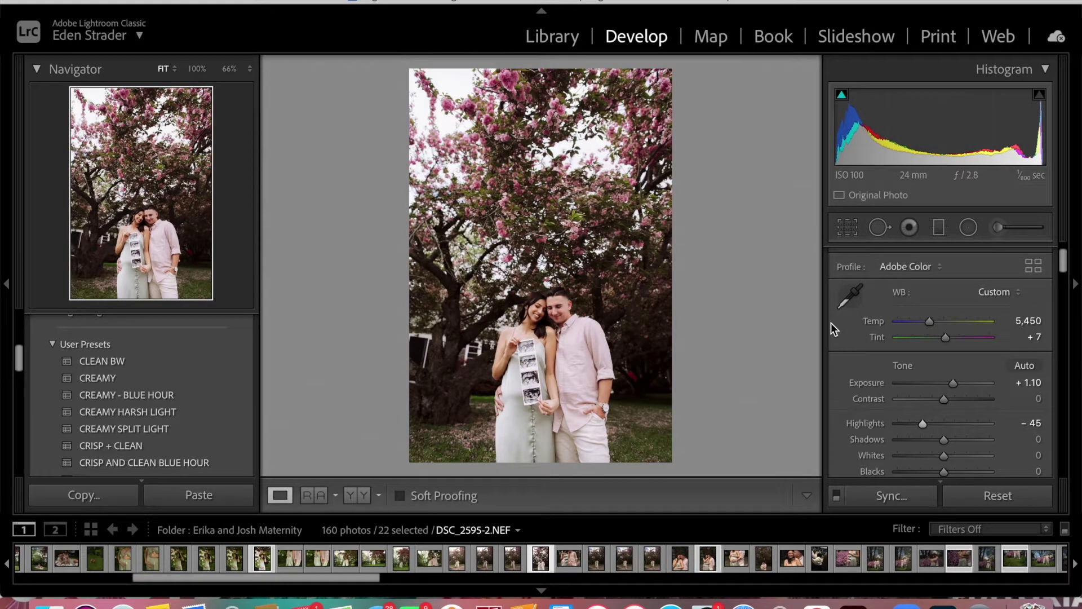
Compare the pink tree photo's before and after versions, and its Yellow Saturation Shift history state with the latest Highlights state
key(backslash)
key(backslash)
click(54, 342)
scroll(221, 408, down, 3)
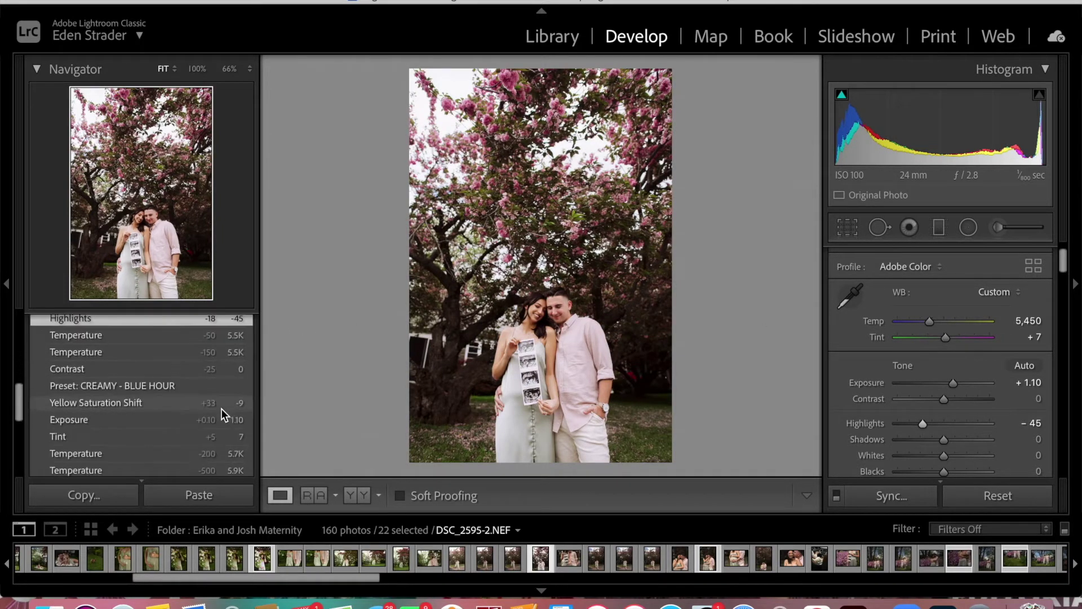
click(199, 403)
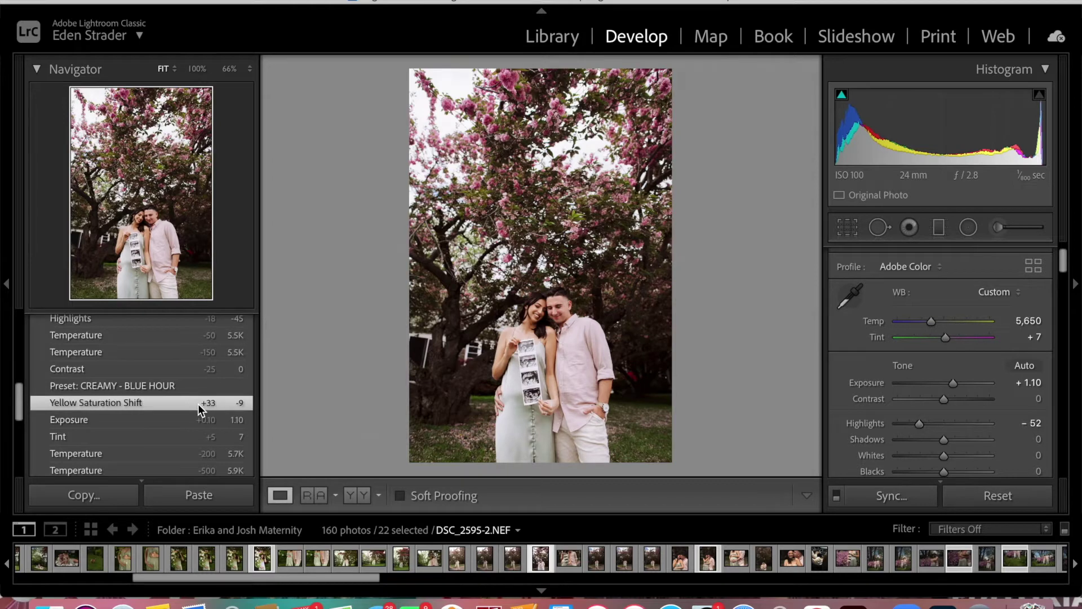
scroll(197, 403, up, 2)
click(176, 365)
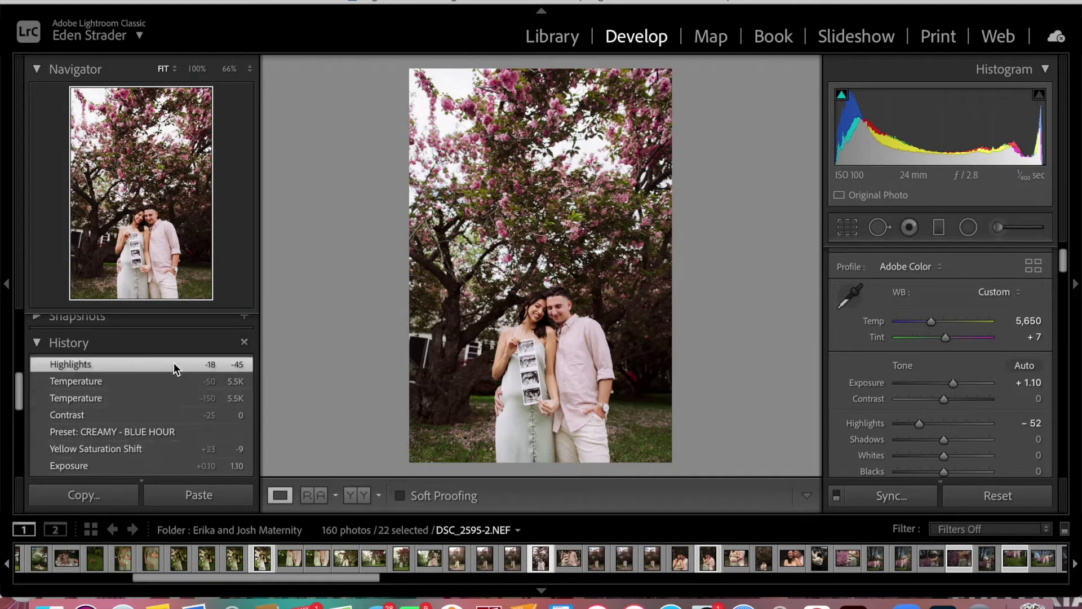
Set the pink tree photo's yellow saturation to −11
scroll(973, 397, down, 5)
scroll(972, 397, down, 2)
click(945, 406)
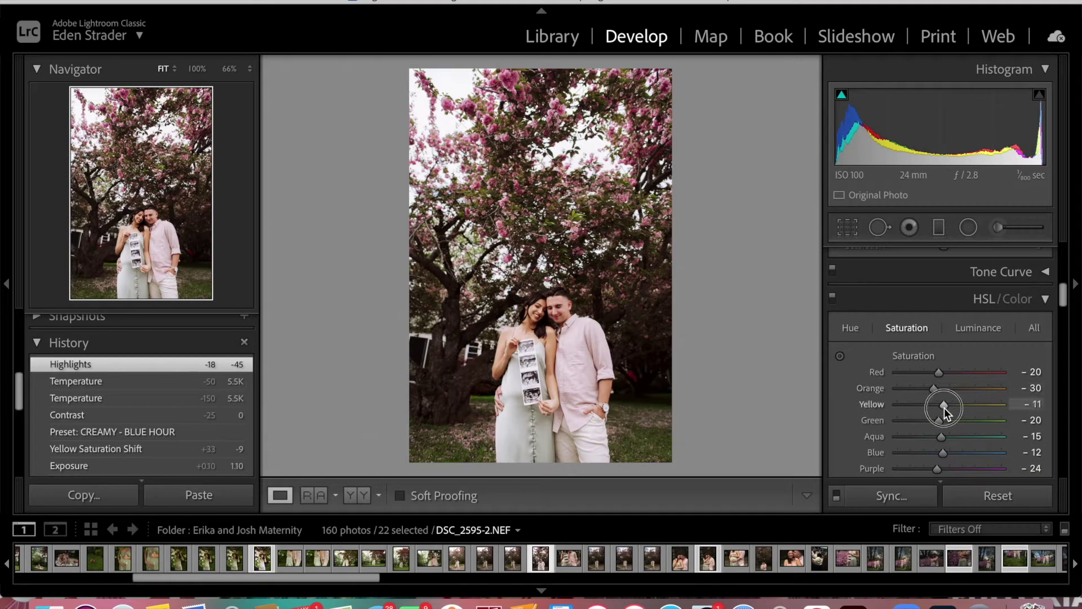
Straighten the pink tree photo with a crop angle of −3.16
click(847, 227)
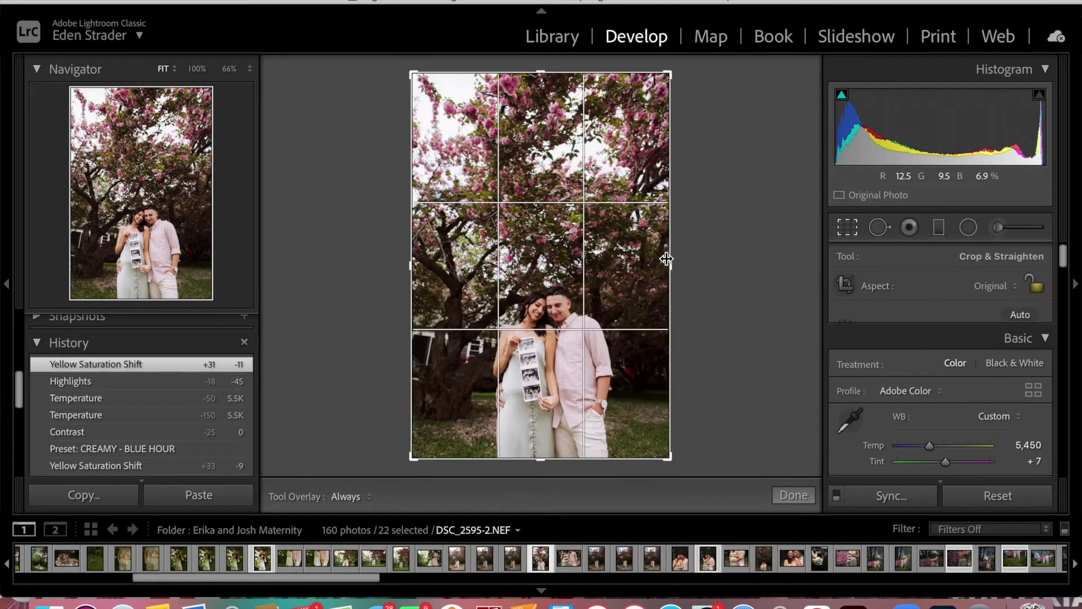
drag(681, 271, 684, 260)
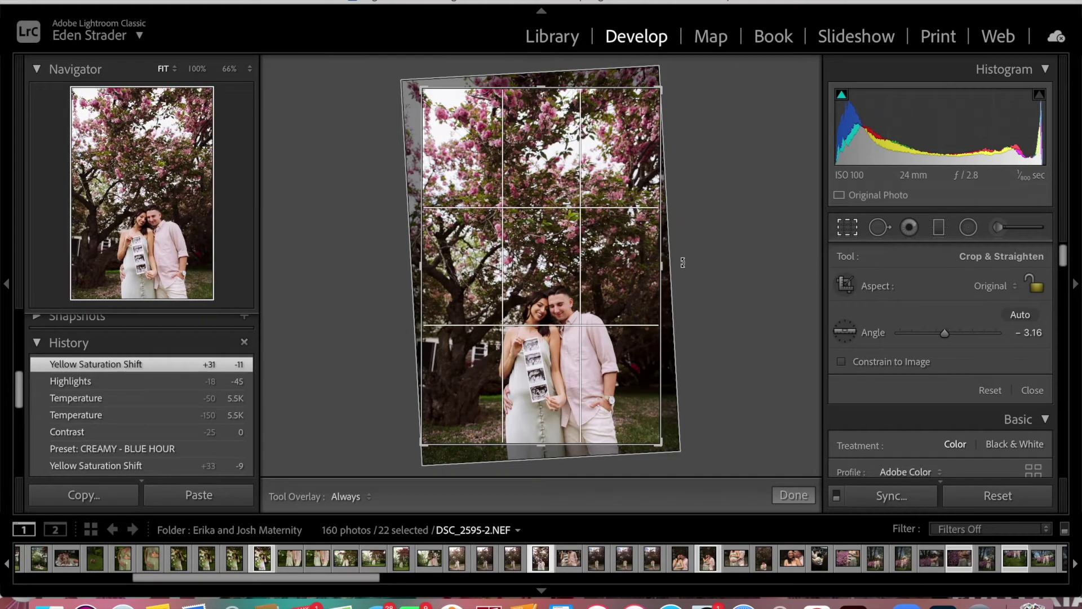
key(Return)
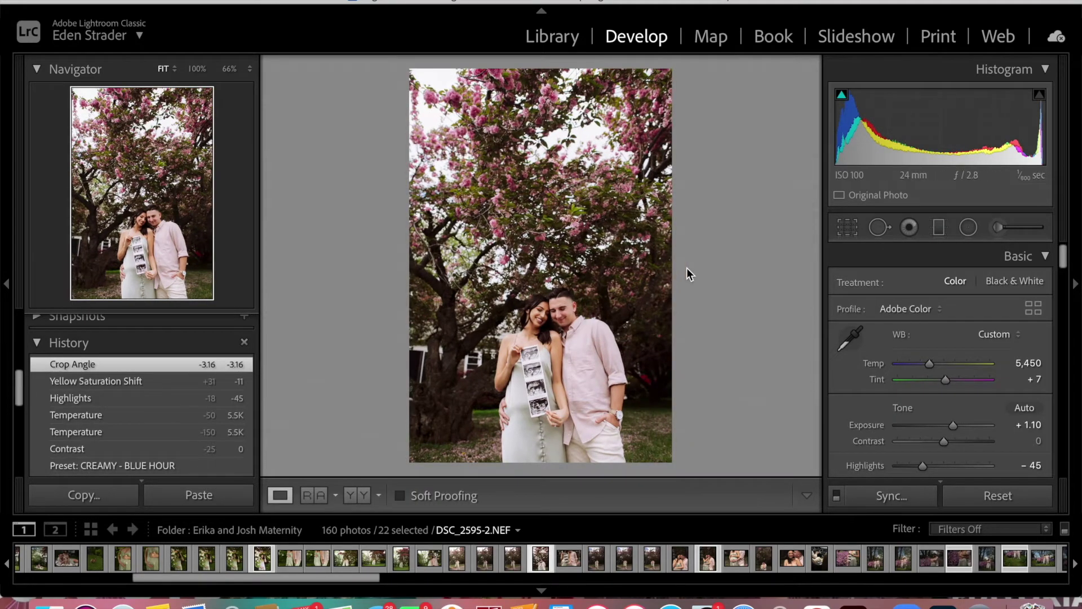
Copy the pink tree photo's settings onto the next photo, the embracing couple, and set its exposure to +0.80
click(85, 494)
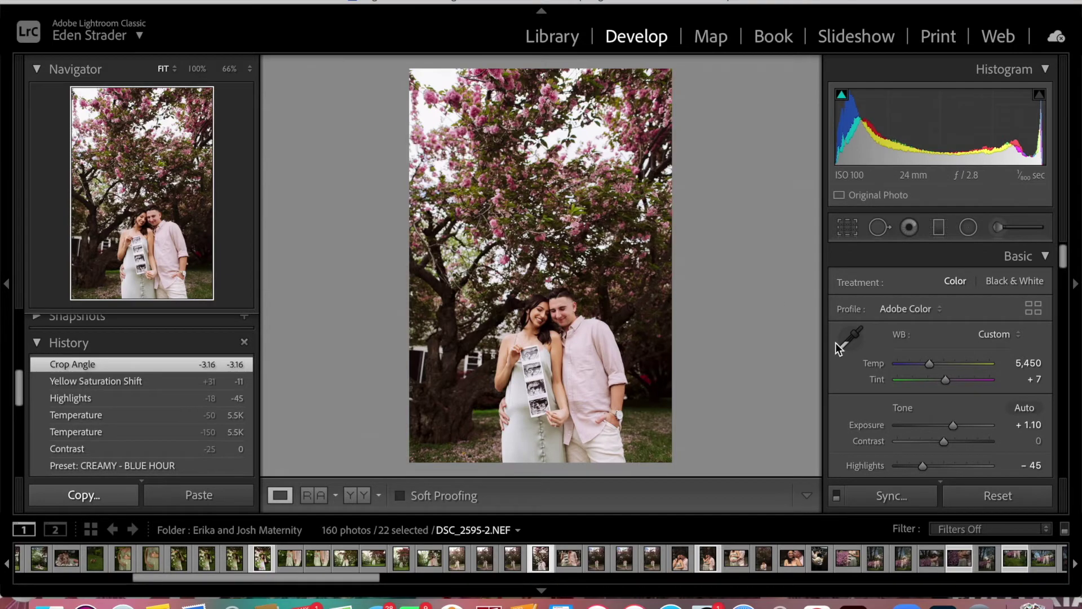
click(808, 420)
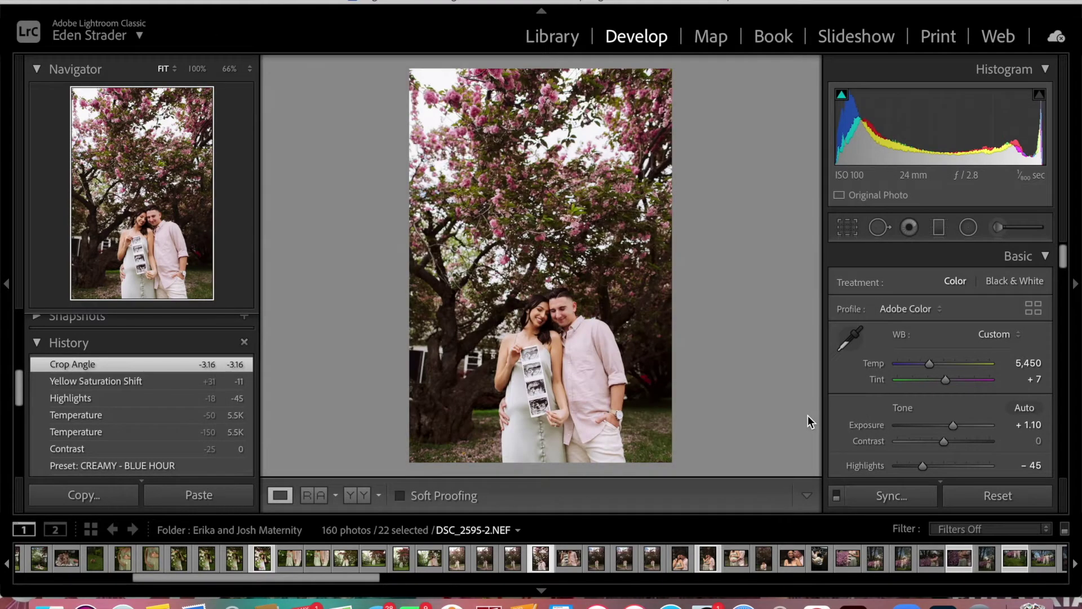
key(Right)
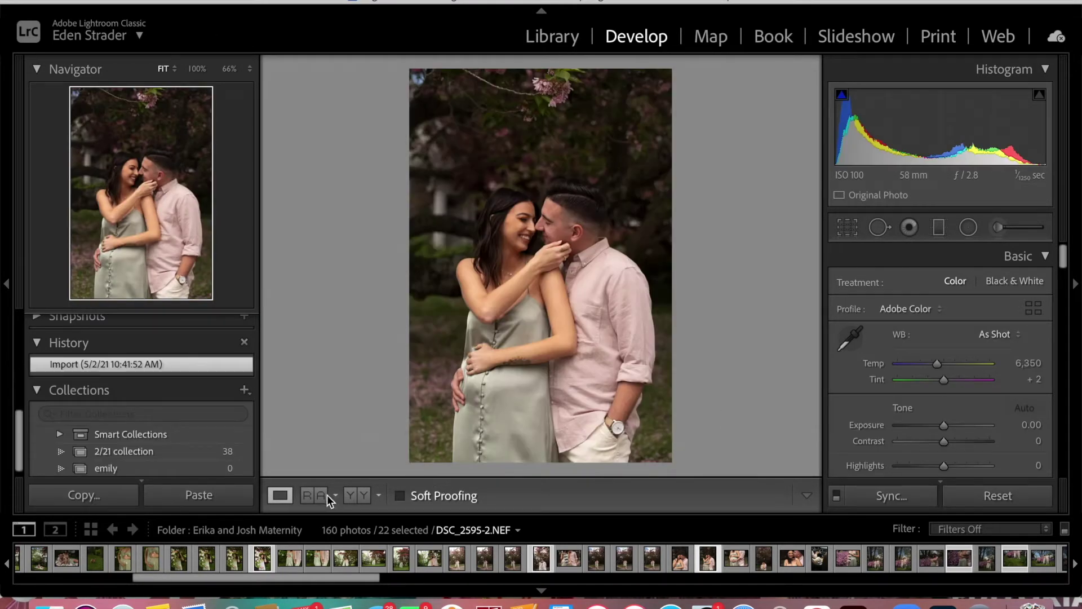
click(219, 495)
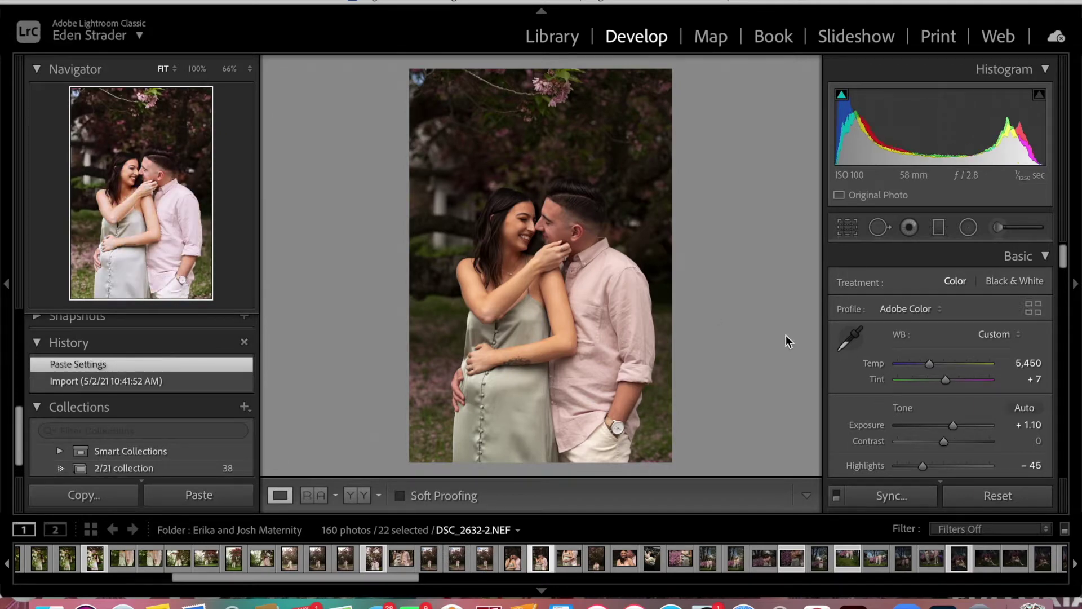
scroll(958, 427, down, 2)
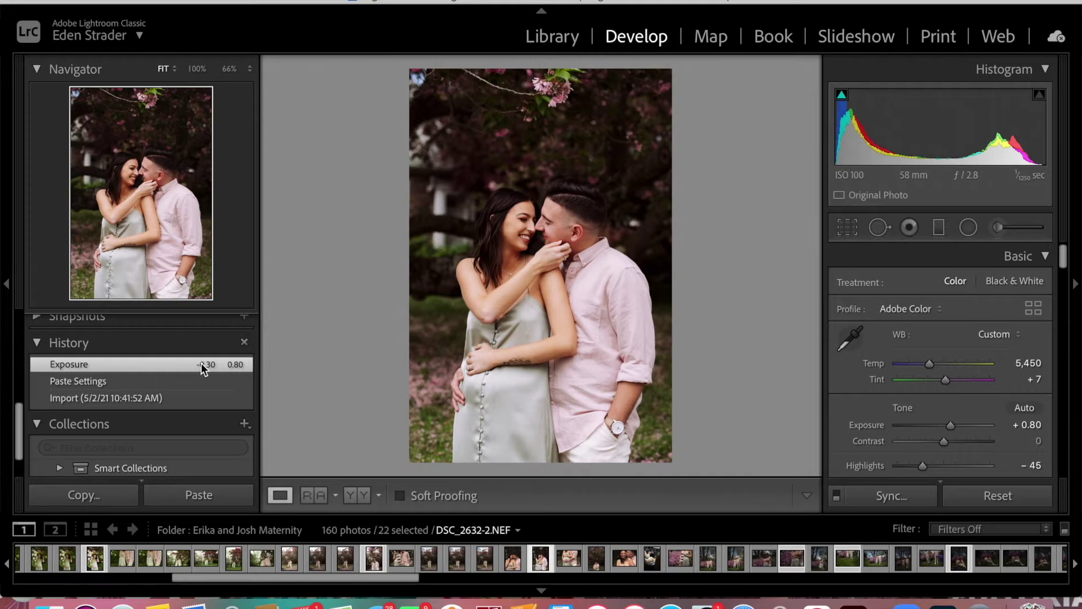
Apply the CREAMY user preset to the photo of the embracing couple
scroll(201, 363, up, 5)
scroll(201, 363, down, 5)
scroll(201, 363, up, 1)
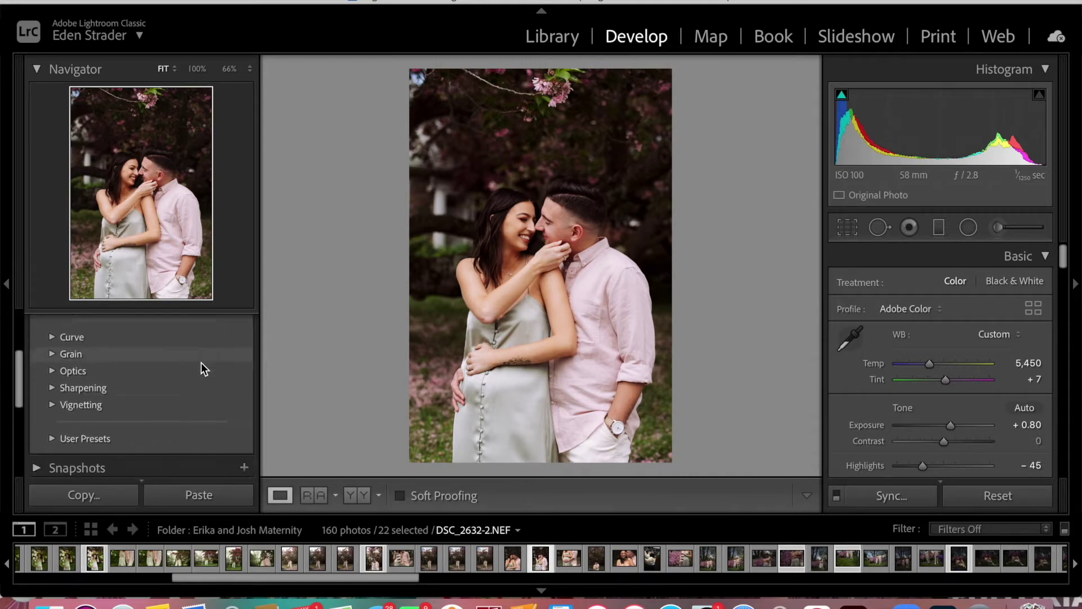
scroll(201, 363, down, 1)
click(48, 416)
scroll(172, 429, down, 1)
click(165, 427)
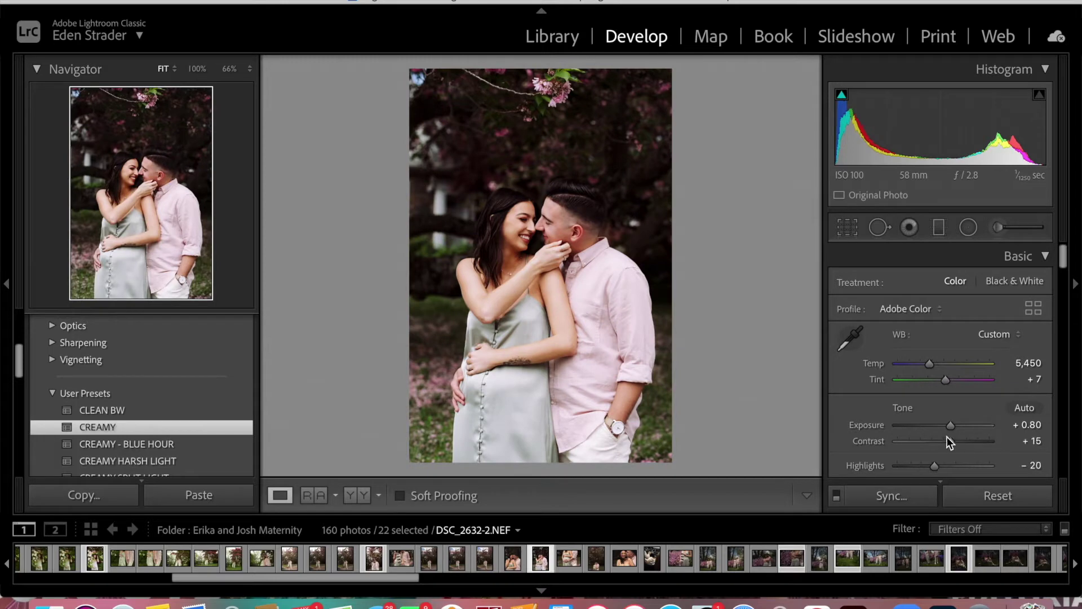
Review the shadows' color grading on the embracing couple photo and adjust the midtones' color grading saturation
scroll(946, 437, down, 15)
scroll(945, 436, up, 3)
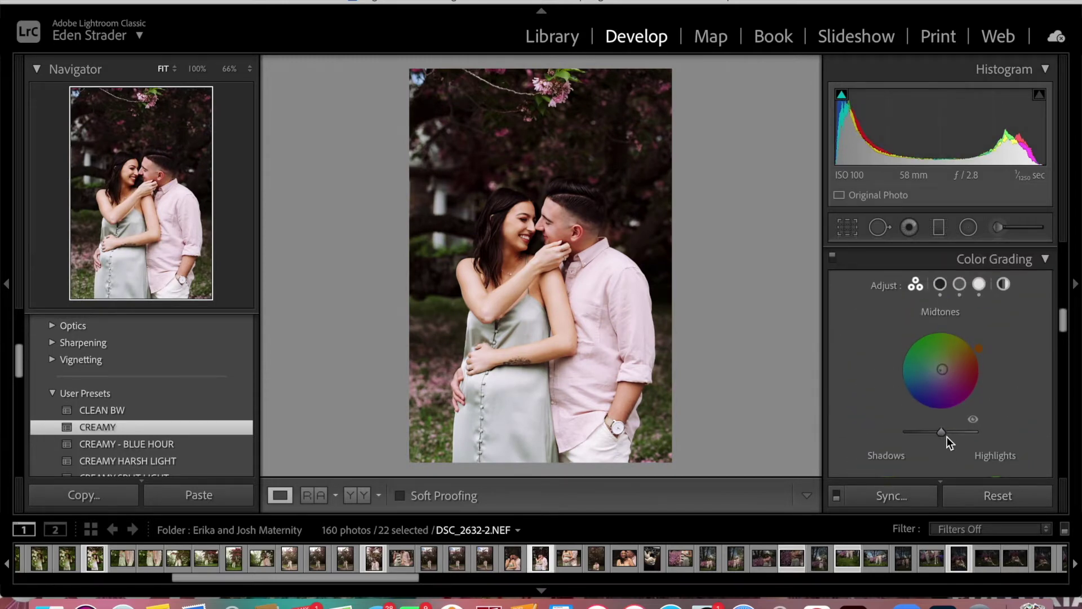
click(941, 312)
scroll(950, 395, down, 2)
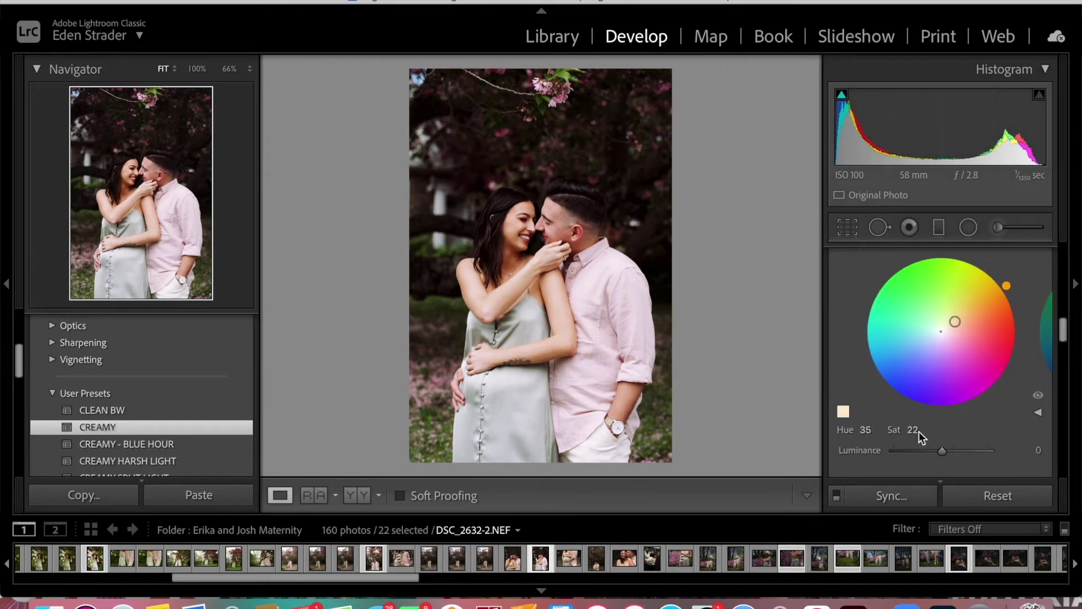
scroll(948, 364, up, 2)
scroll(952, 287, up, 1)
click(958, 273)
scroll(921, 374, down, 3)
drag(910, 378, 911, 377)
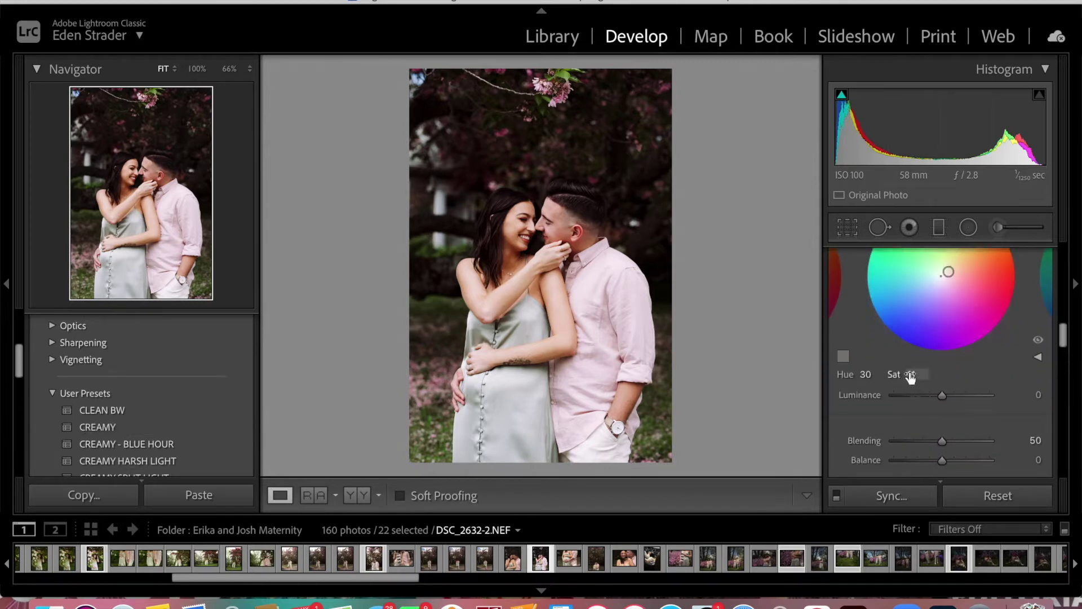
Set the embracing couple photo's highlights to −47 and exposure to +0.90, and compare the edit with the original
scroll(910, 376, up, 10)
scroll(909, 376, down, 3)
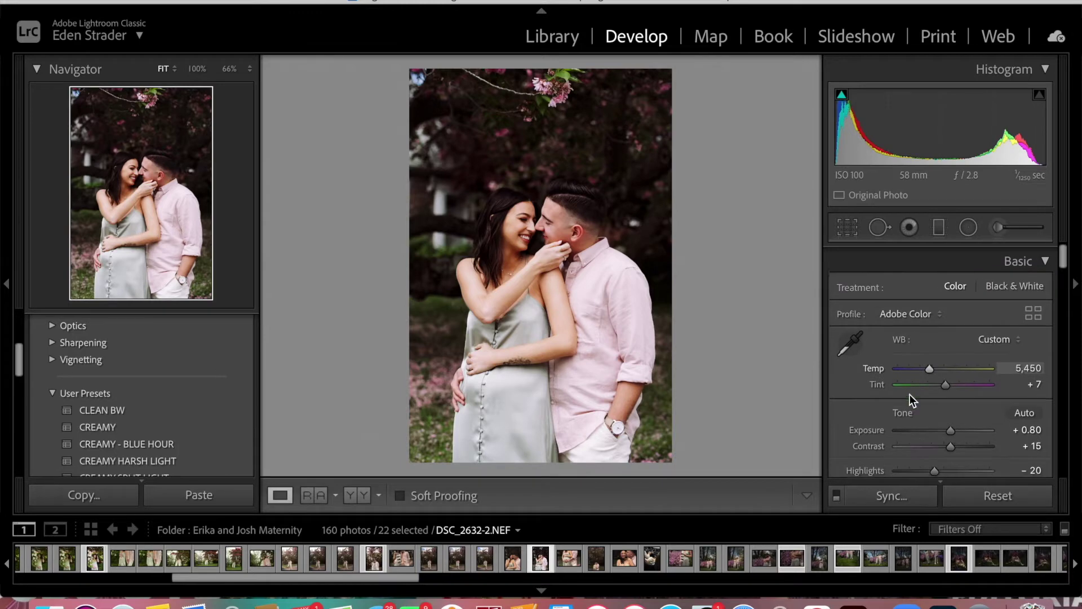
drag(918, 465, 922, 465)
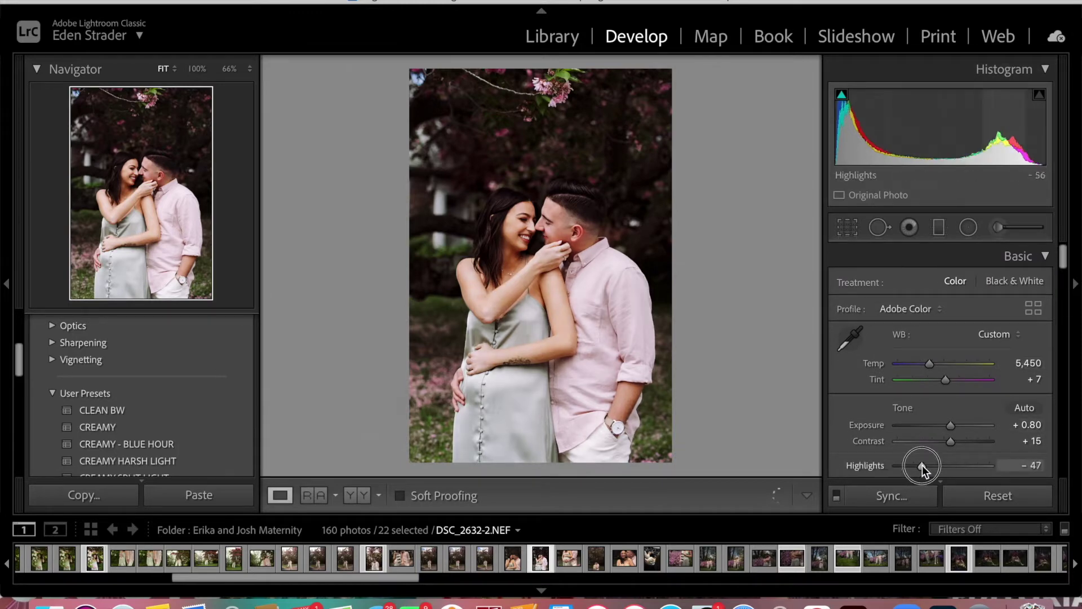
key(Up)
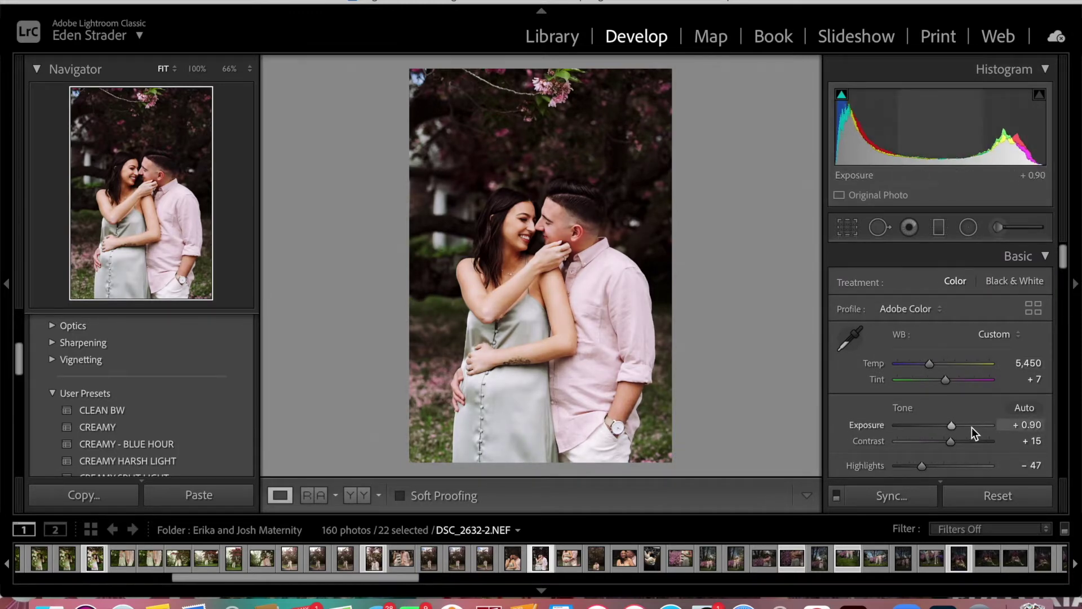
key(backslash)
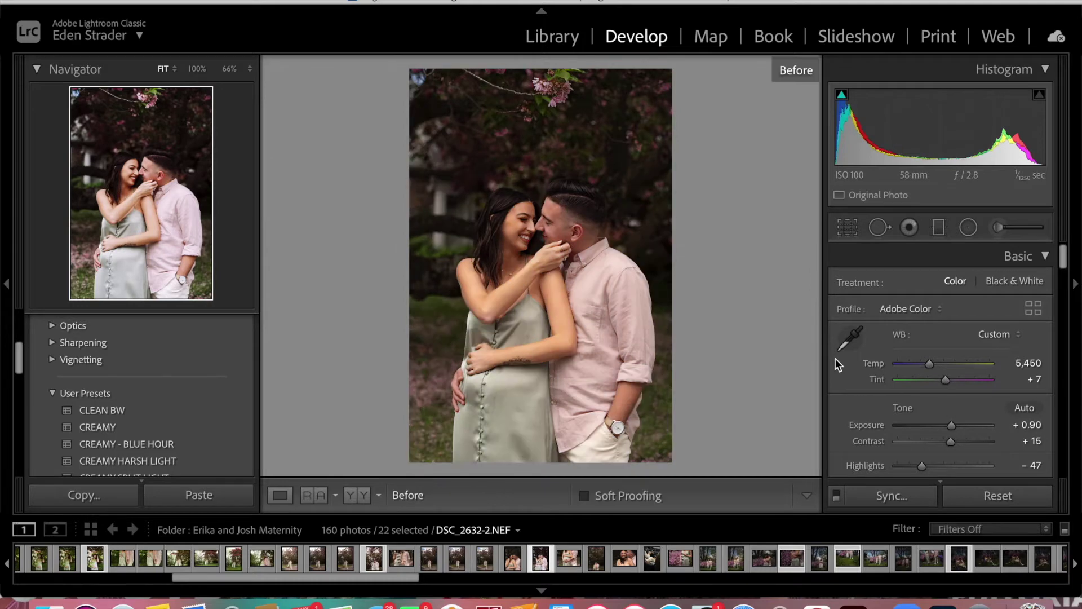
key(backslash)
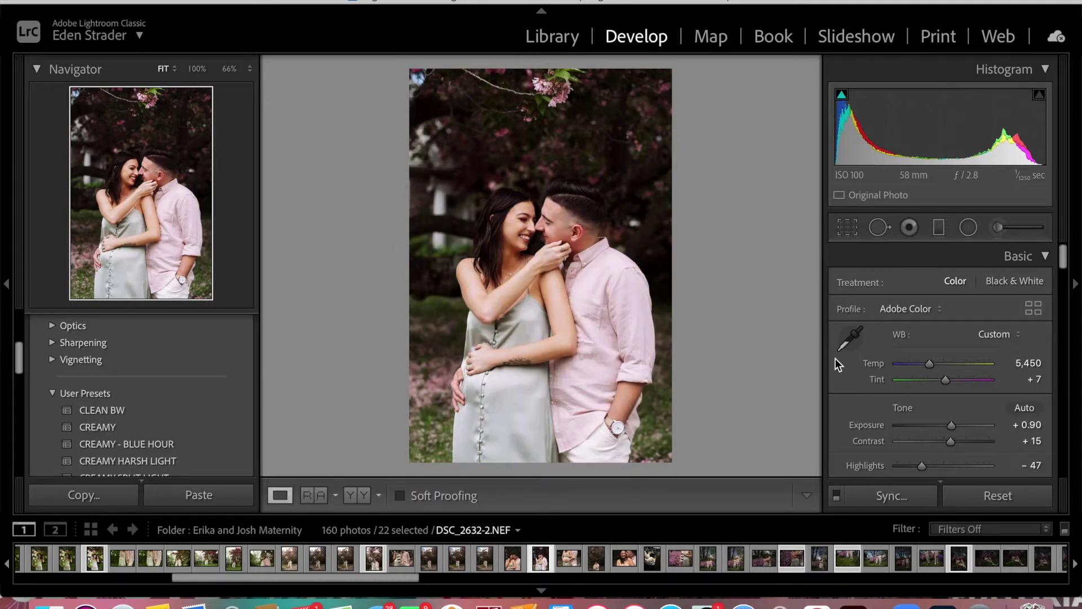
Preview the next photo, return to the embracing couple to set contrast to +10, and copy that photo's develop settings
key(Right)
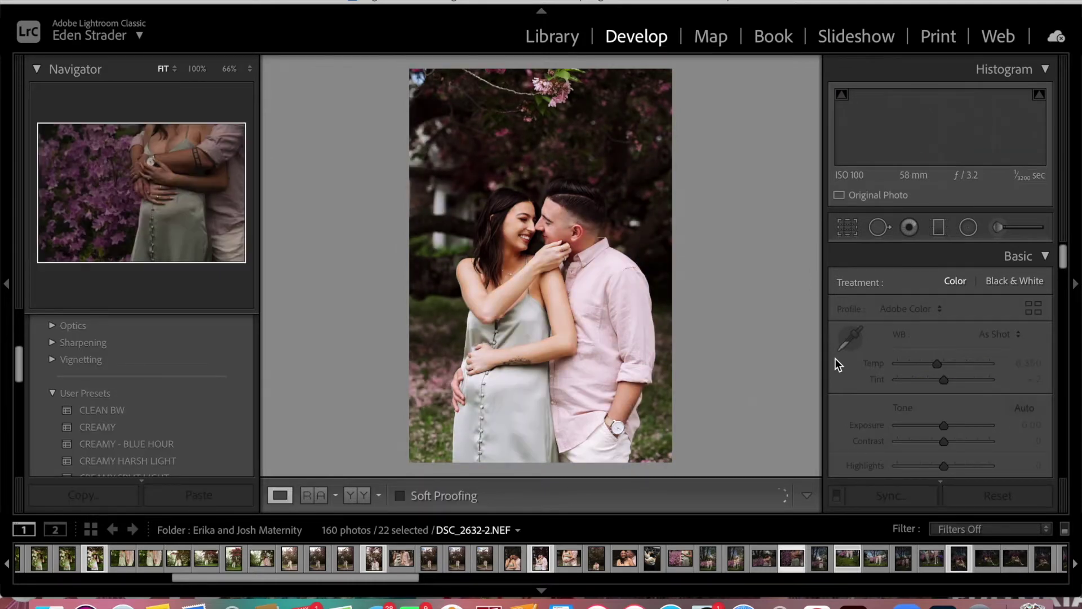
key(Right)
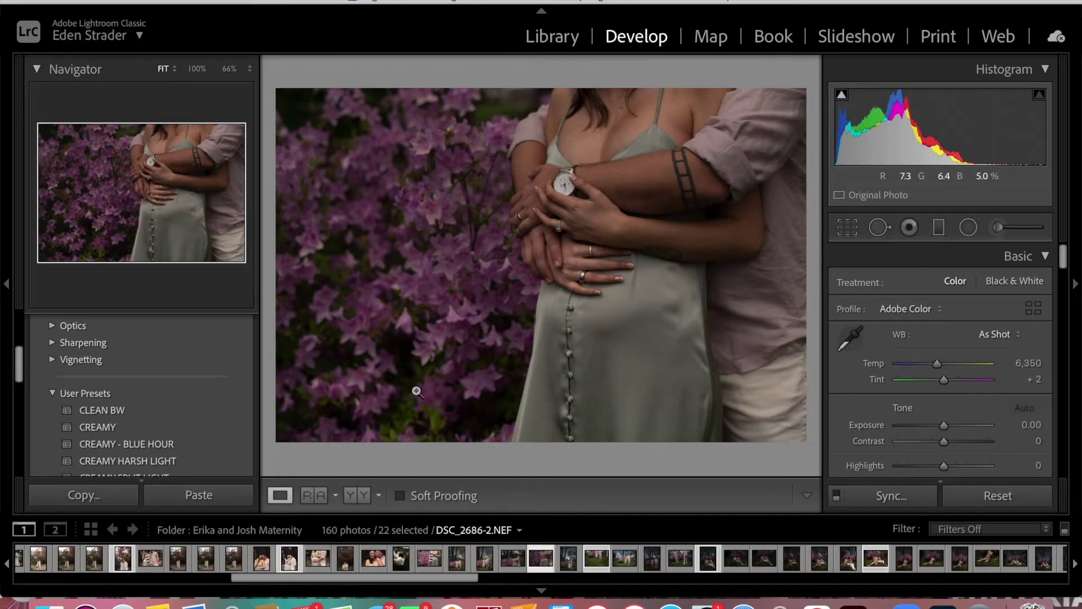
key(Right)
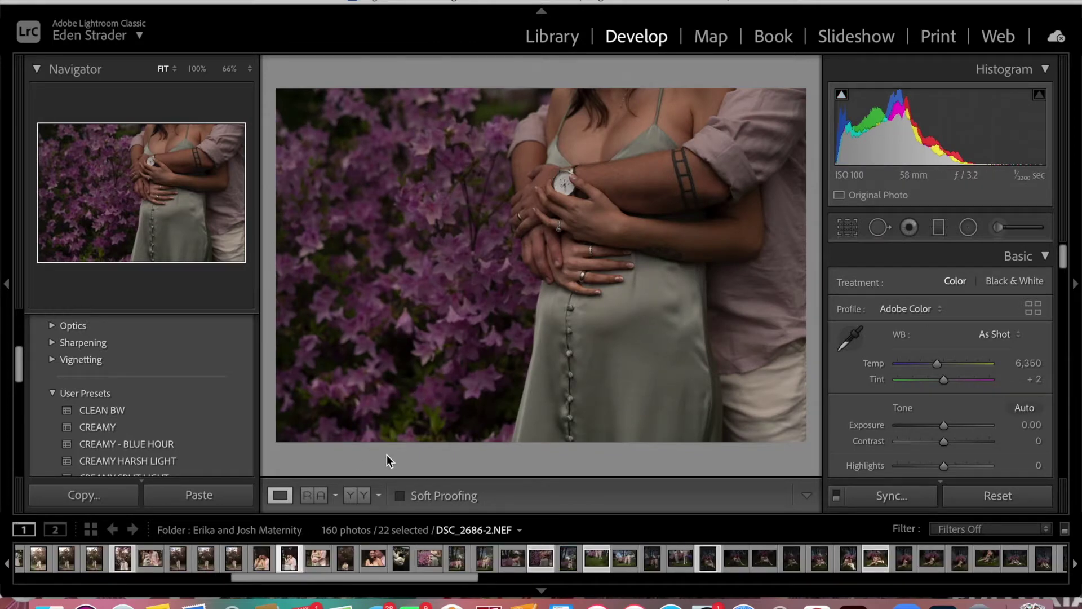
click(115, 499)
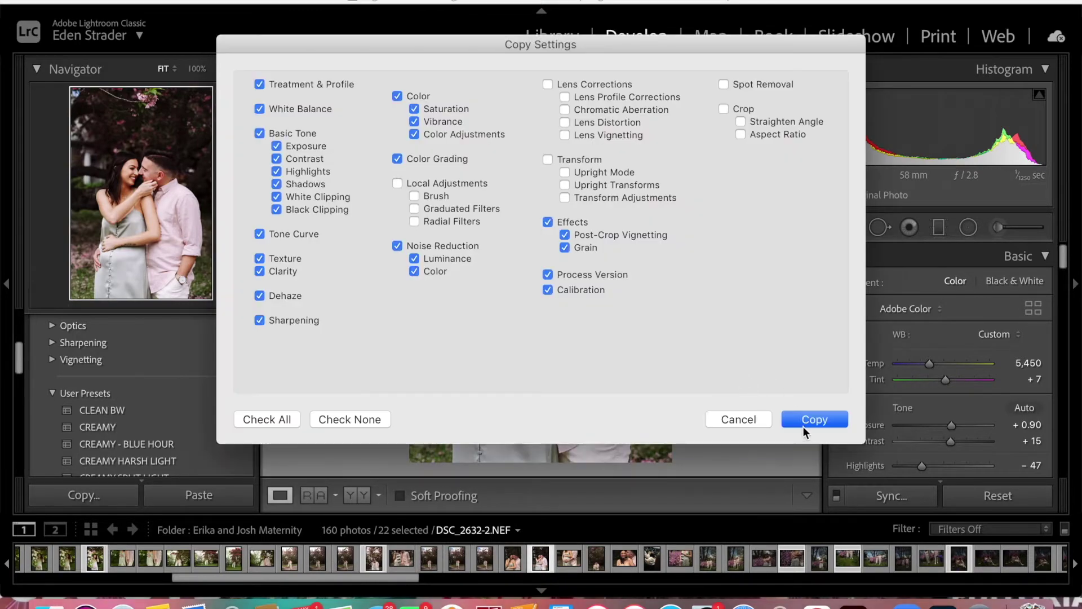
click(812, 421)
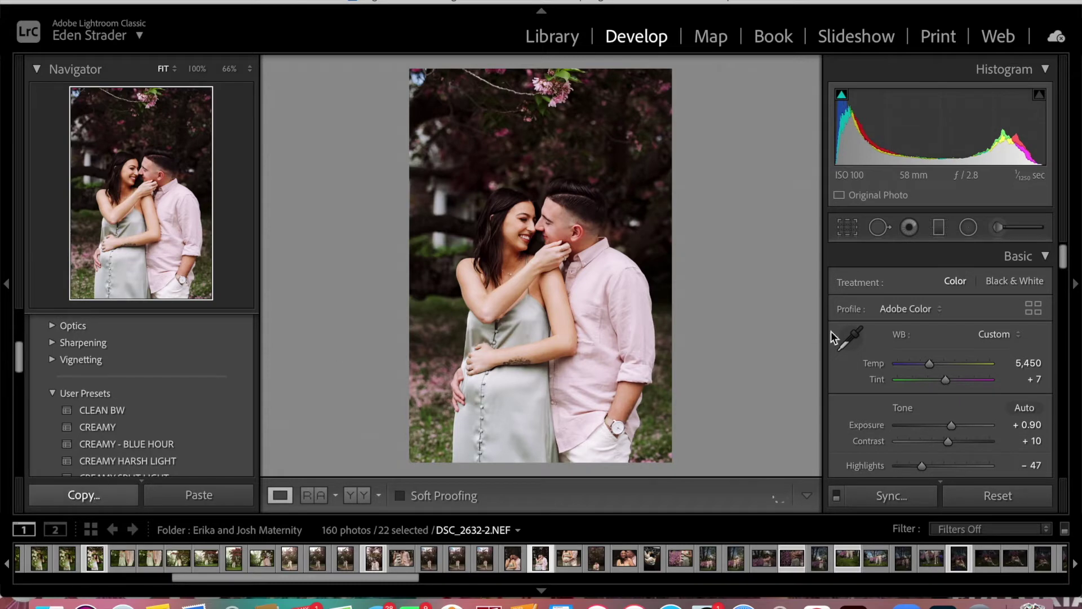
key(super+shift+c)
click(817, 418)
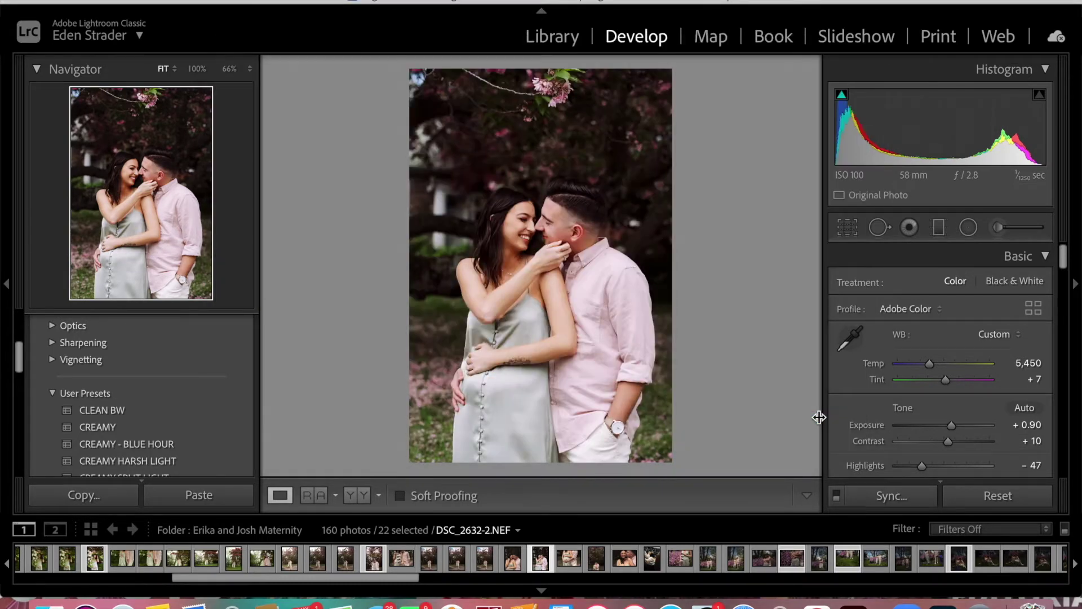
Paste the copied settings onto the next photo, the belly close-up beside purple flowers, and set its exposure to +1.70
key(Right)
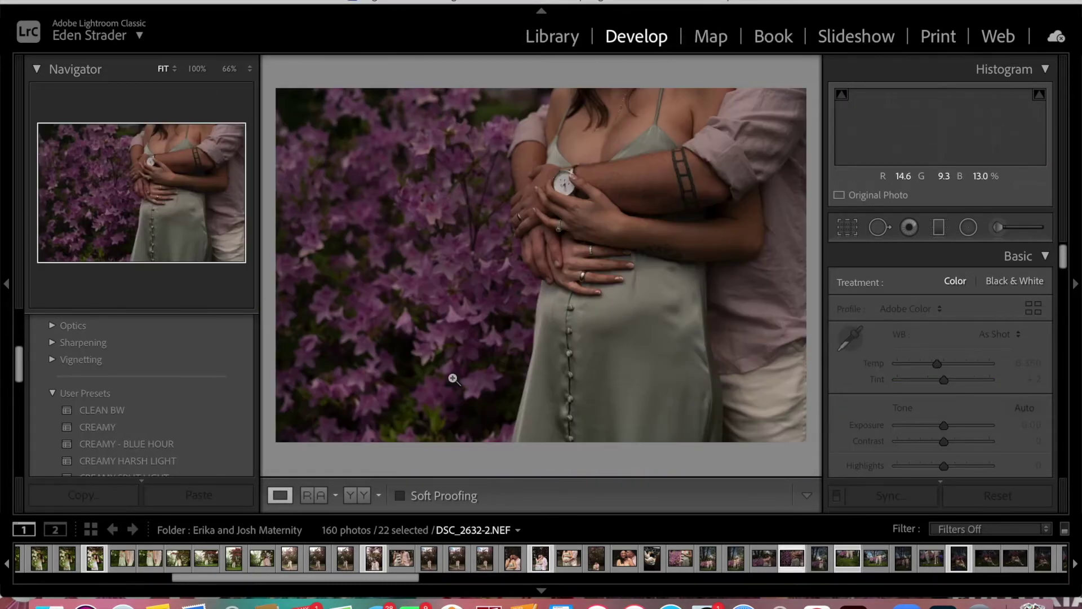
click(205, 496)
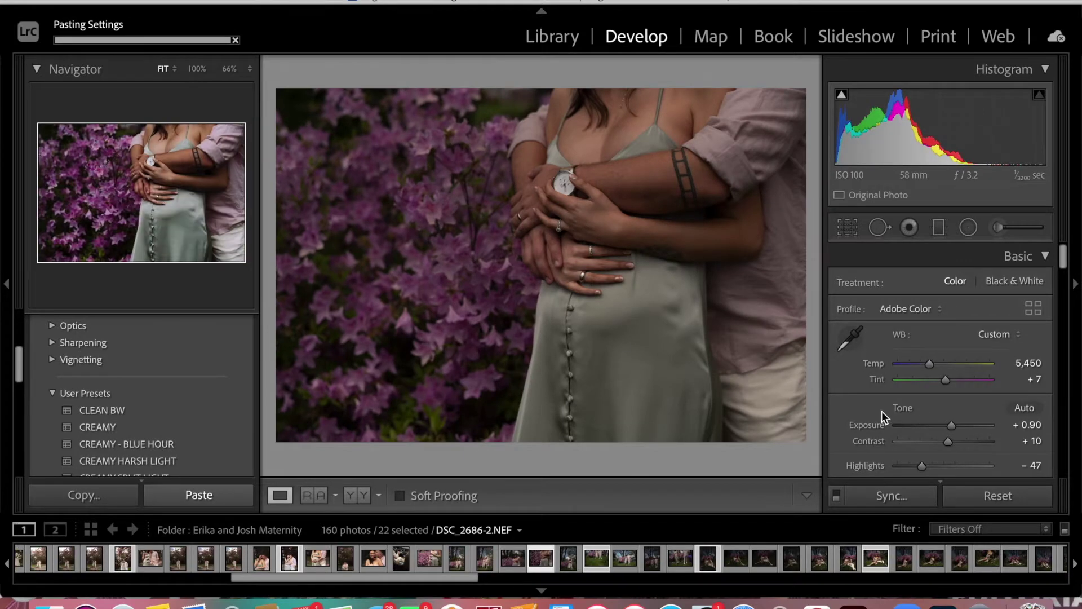
scroll(962, 426, up, 7)
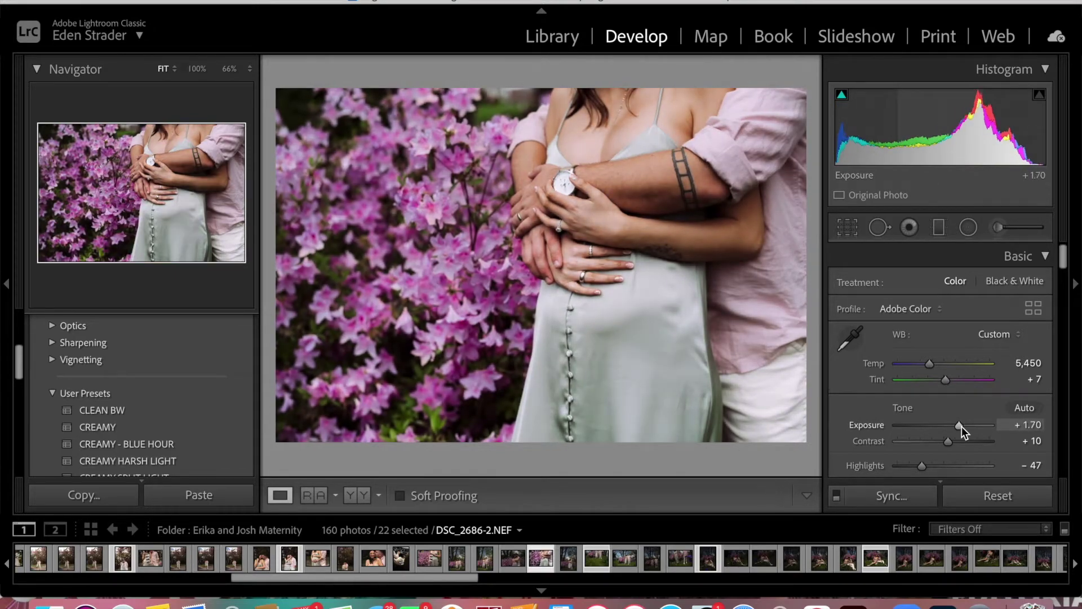
Reset the purple hue and purple saturation of the belly close-up to 0
scroll(962, 426, down, 5)
scroll(962, 426, down, 5)
scroll(961, 426, up, 1)
click(851, 289)
double_click(871, 429)
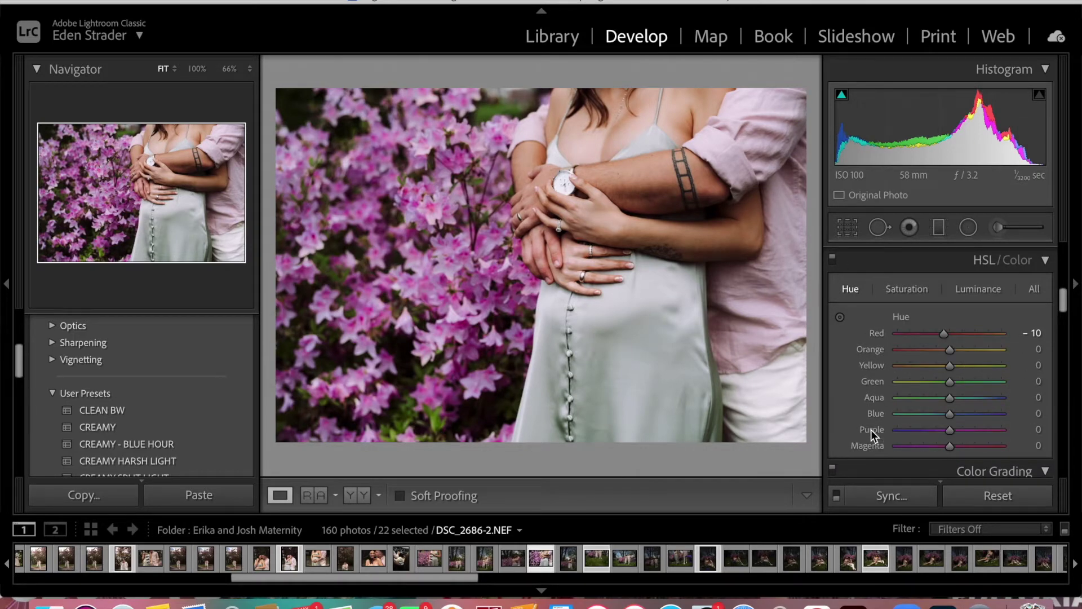
click(908, 289)
double_click(871, 431)
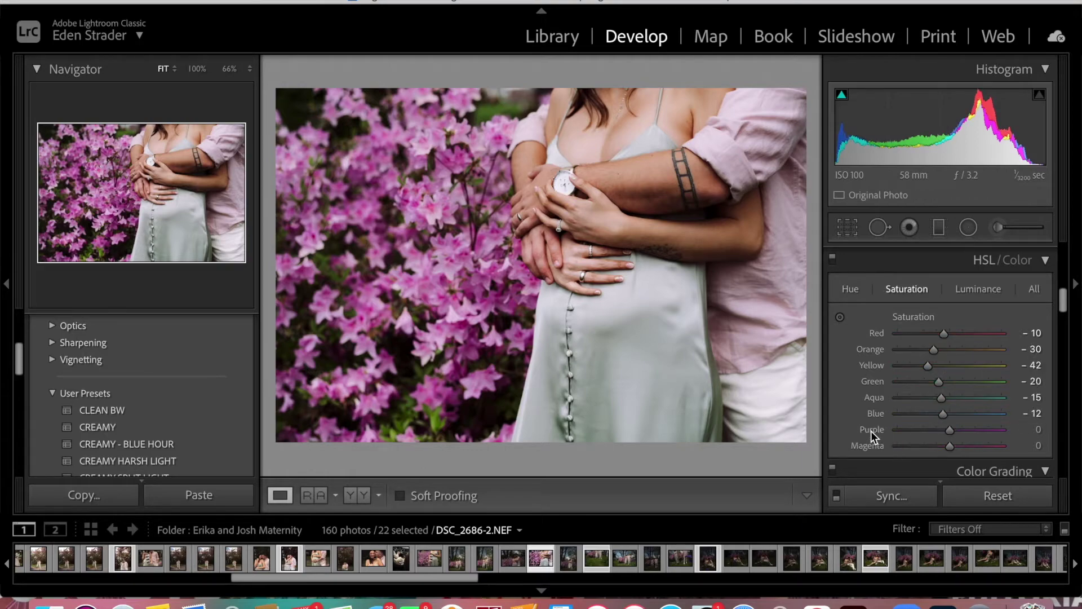
Compare the belly close-up with its original and set its yellow saturation to −13
key(backslash)
key(backslash)
click(943, 368)
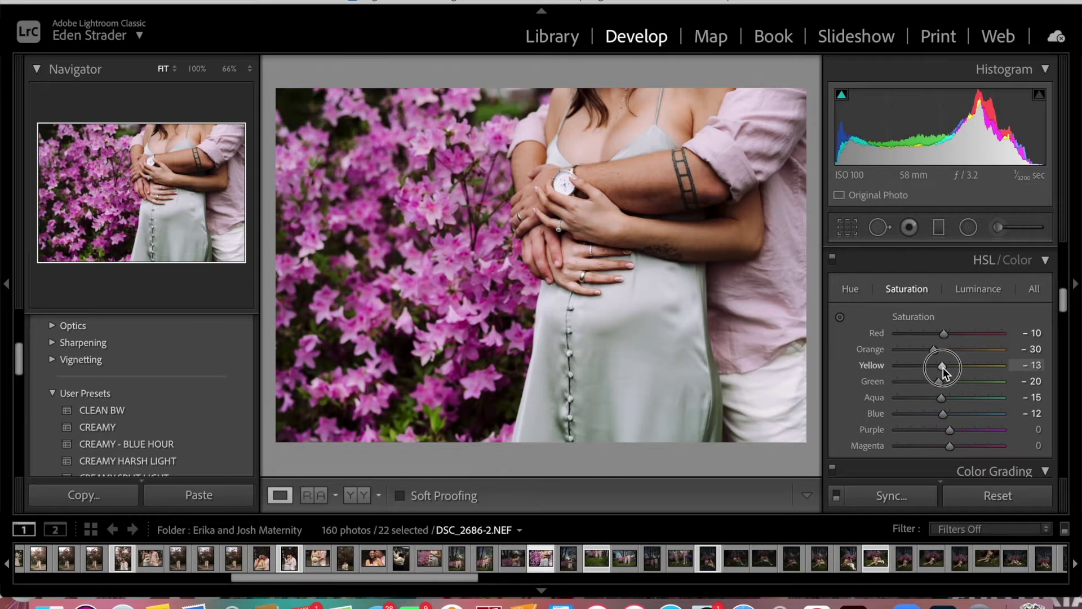
Warm the belly close-up by setting its white balance temperature to 5,700
scroll(930, 370, up, 5)
scroll(928, 369, down, 3)
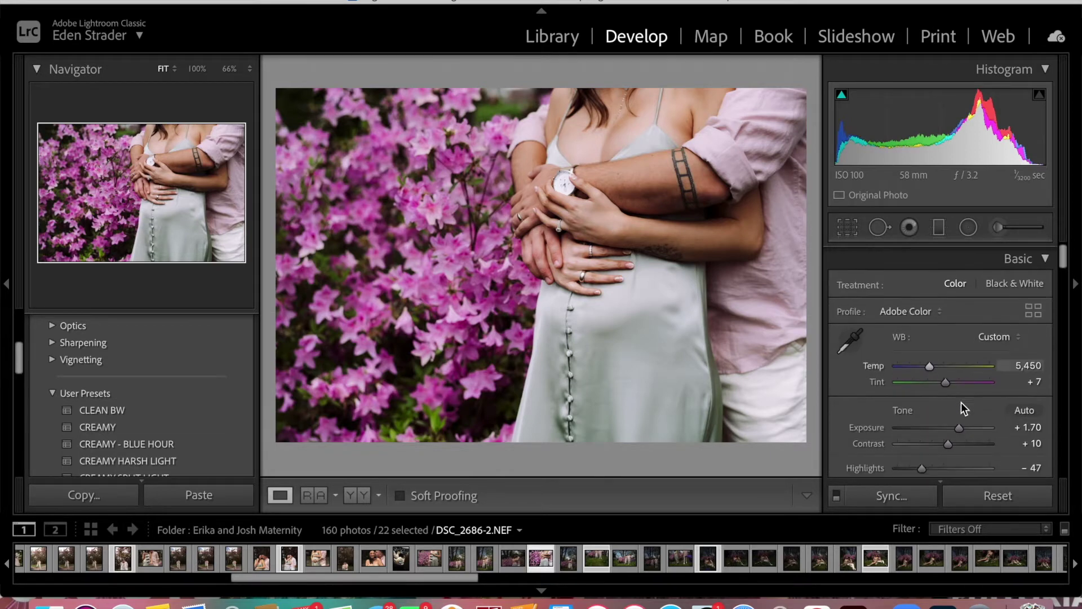
key(Up)
key(Up)
key(Up)
key(Up)
key(Up)
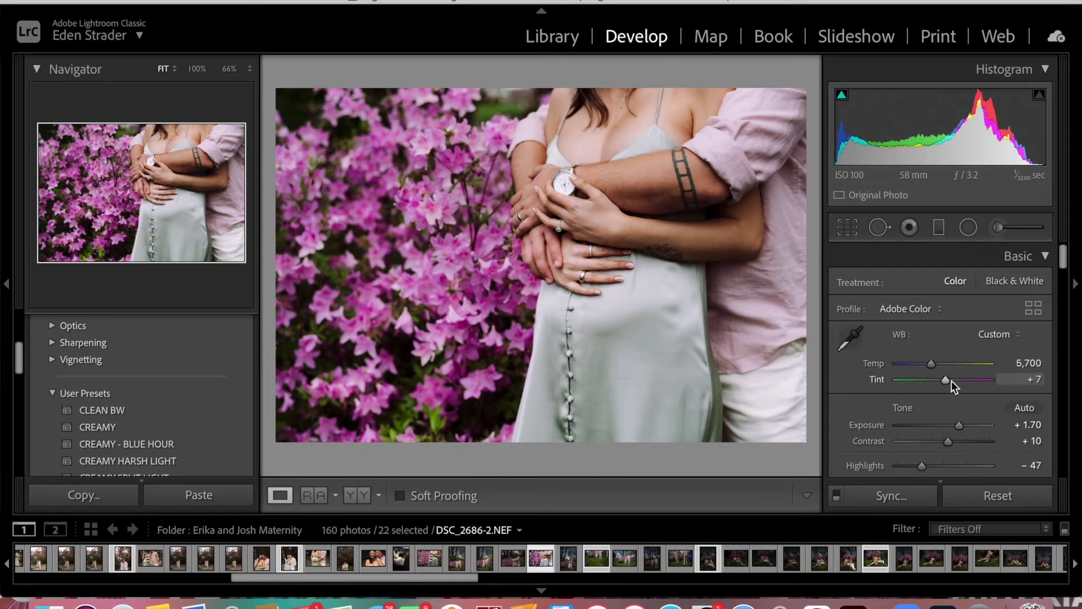
Set the belly close-up's tint to +12 and compare the edit with the original
key(Up)
key(Up)
key(Up)
key(Up)
key(Up)
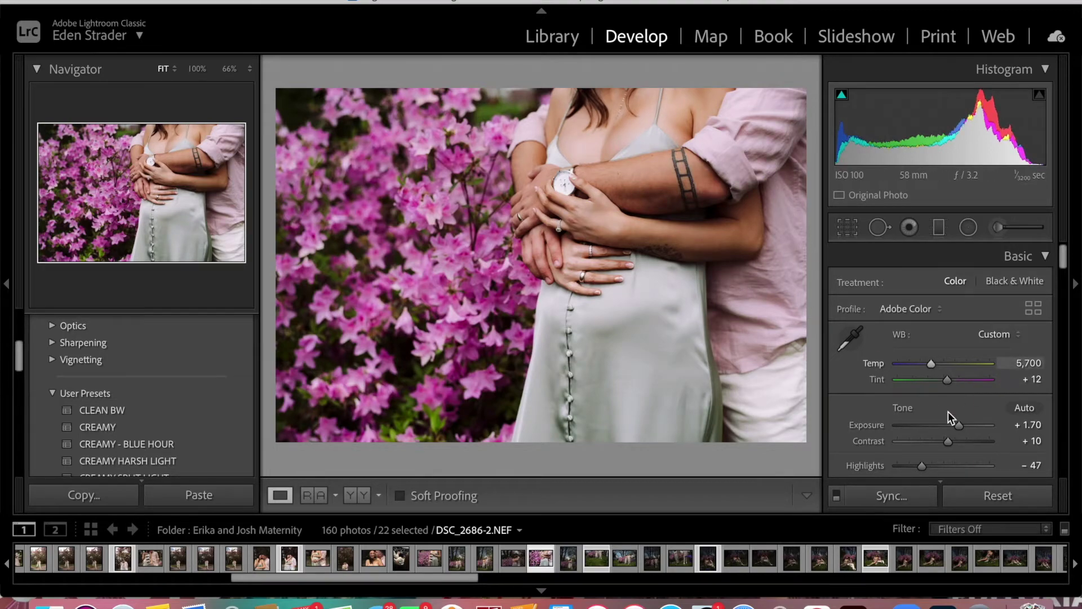
key(backslash)
key(backslash)
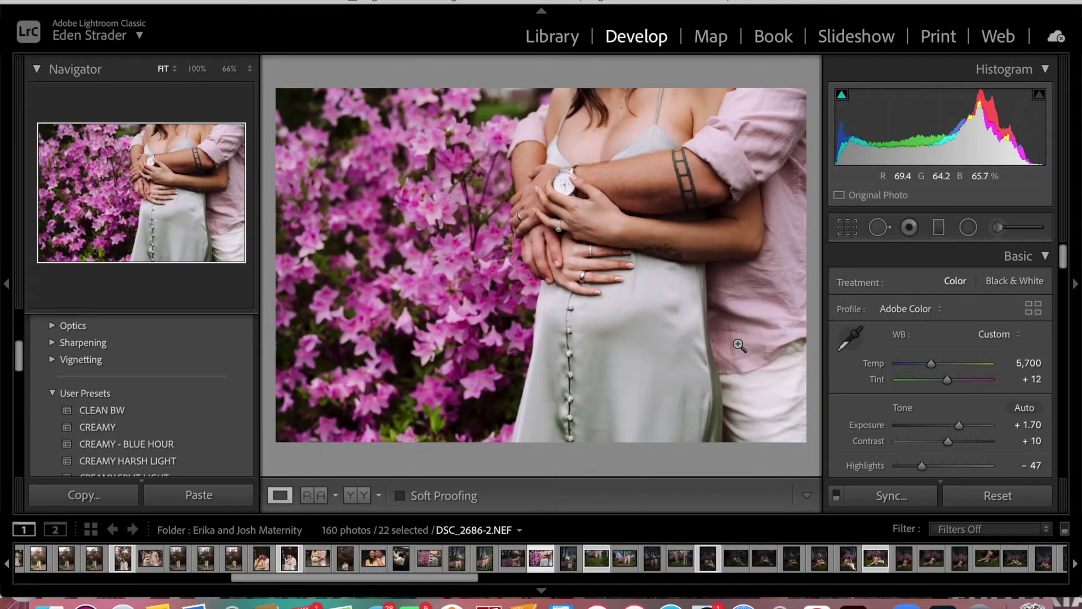
Apply the CREAMY user preset to the next photo, the standing couple holding hands in the grass
key(Right)
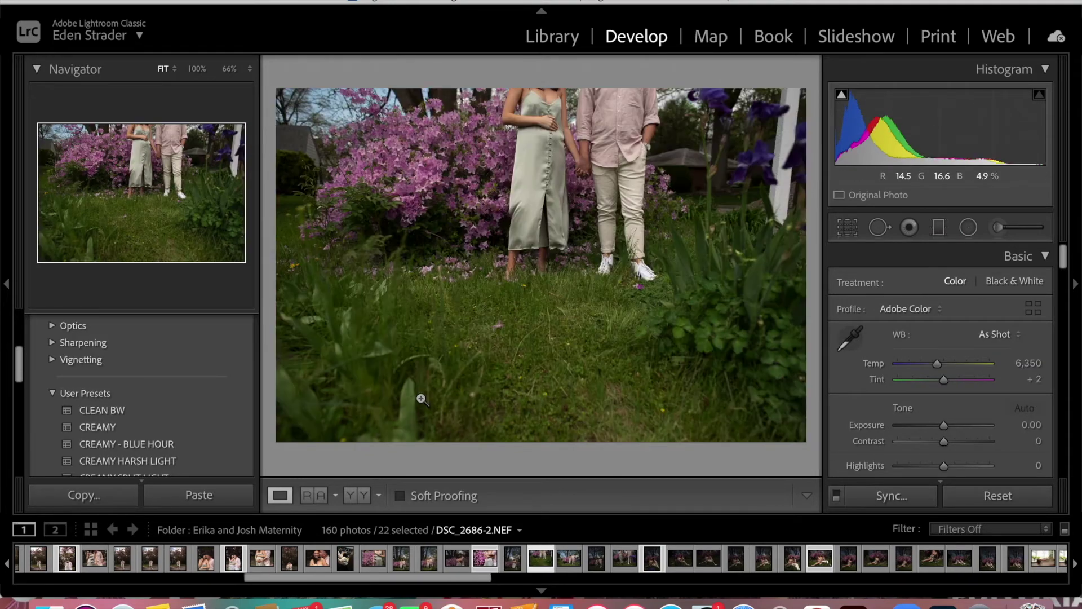
click(225, 427)
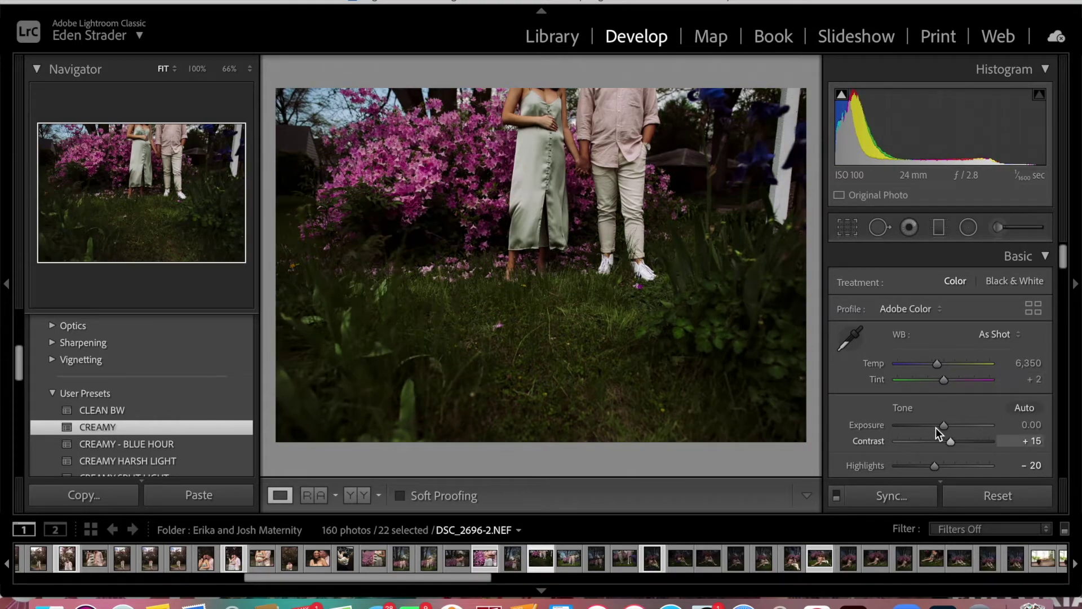
Set the standing couple photo's exposure to +0.80, with a white balance temperature of 5,900 and a tint of +7
scroll(936, 428, up, 6)
scroll(935, 428, up, 2)
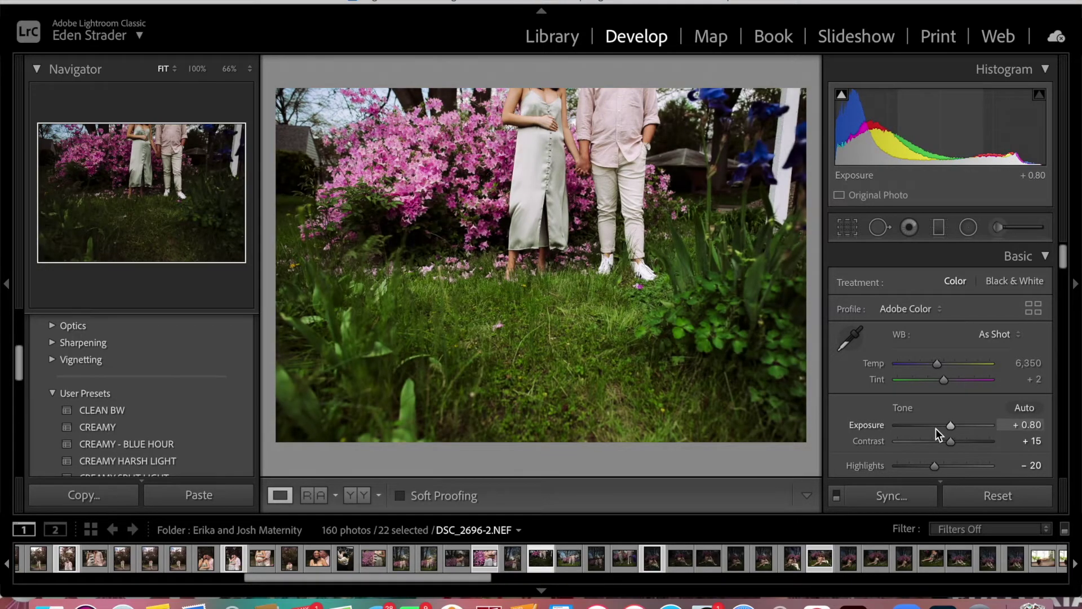
scroll(947, 381, up, 5)
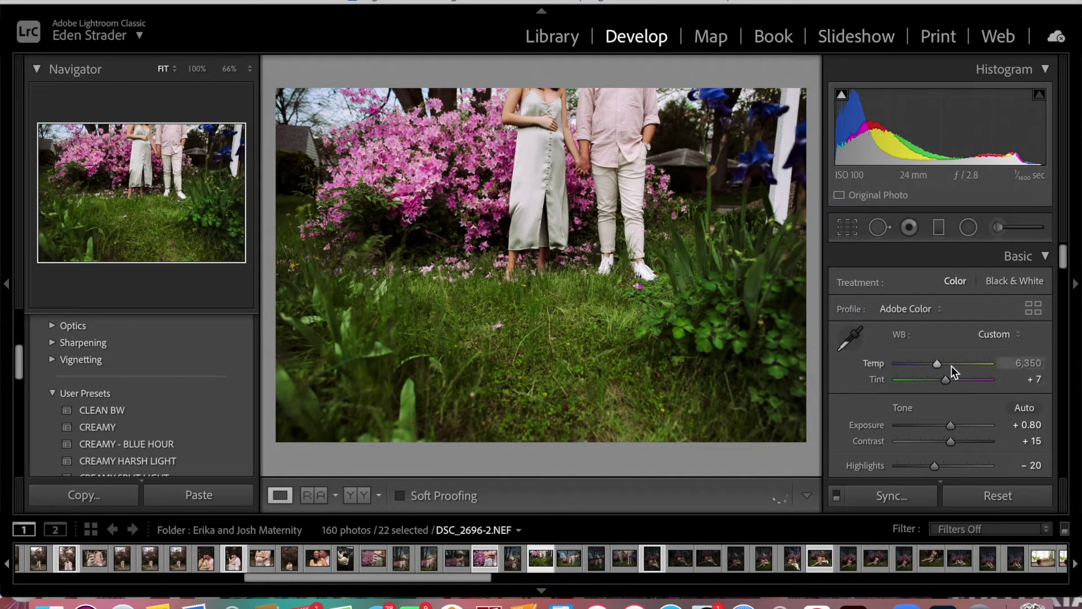
Reset the purple hue and purple saturation of the standing couple photo to 0
scroll(951, 366, down, 9)
scroll(941, 404, down, 10)
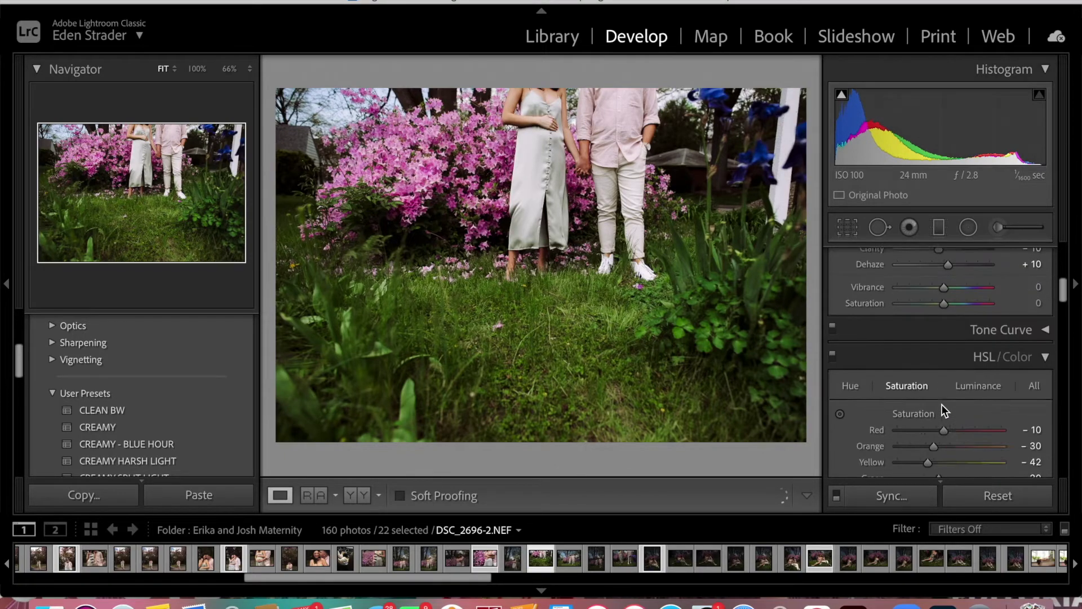
scroll(942, 404, up, 5)
click(849, 345)
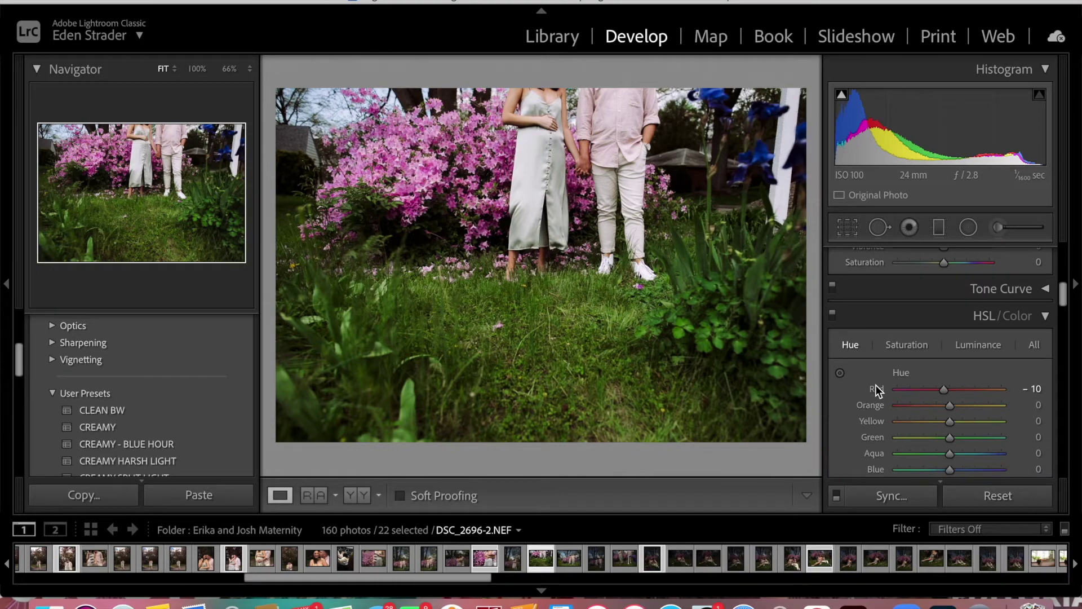
scroll(871, 408, down, 2)
double_click(867, 423)
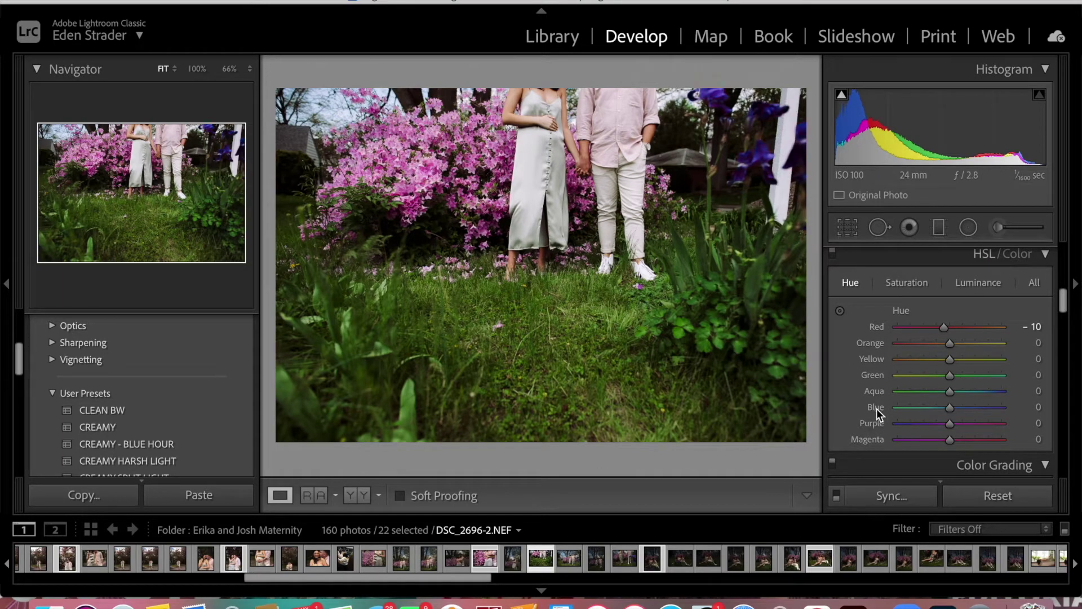
click(914, 288)
double_click(877, 425)
Raise the standing couple photo's exposure to +0.90
scroll(940, 403, up, 6)
scroll(979, 453, down, 1)
key(Up)
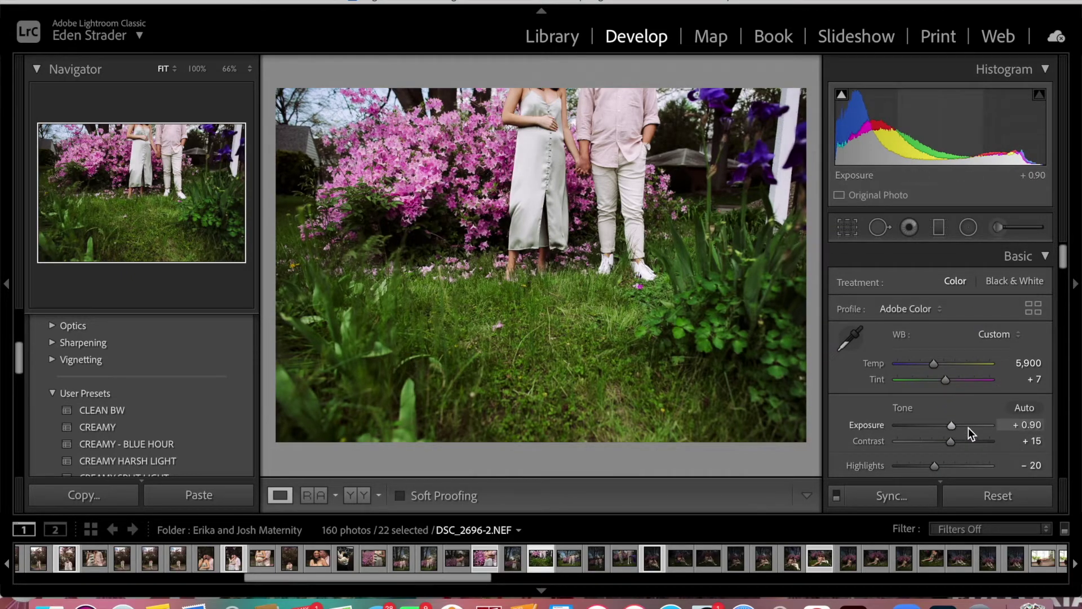
Set the exposure of the next photo, the couple seated among irises, to +1.20 and bring the CREAMY preset variants into view
key(Right)
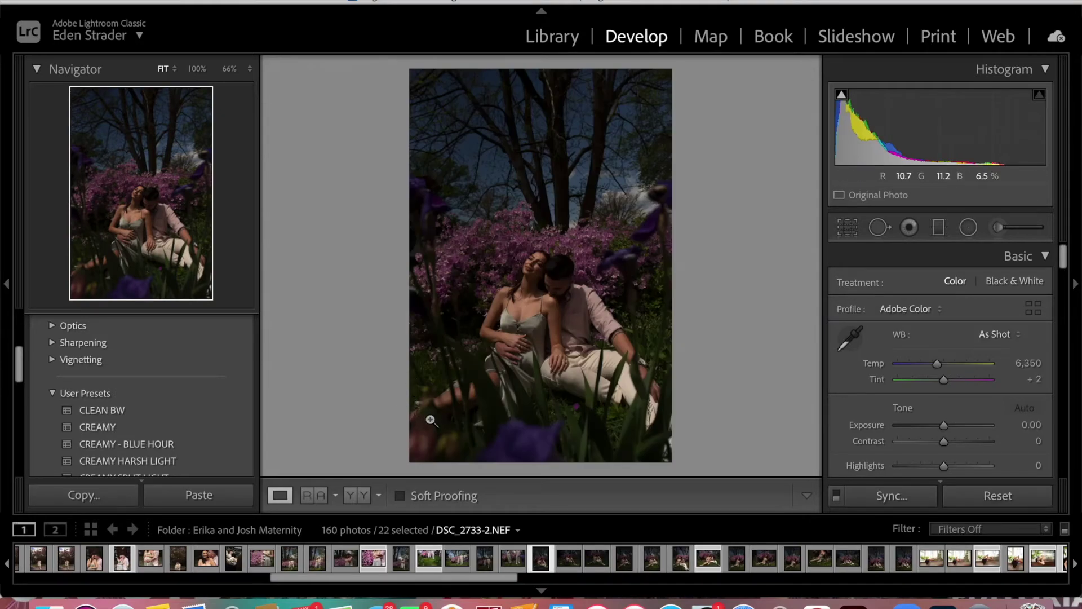
drag(941, 427, 955, 427)
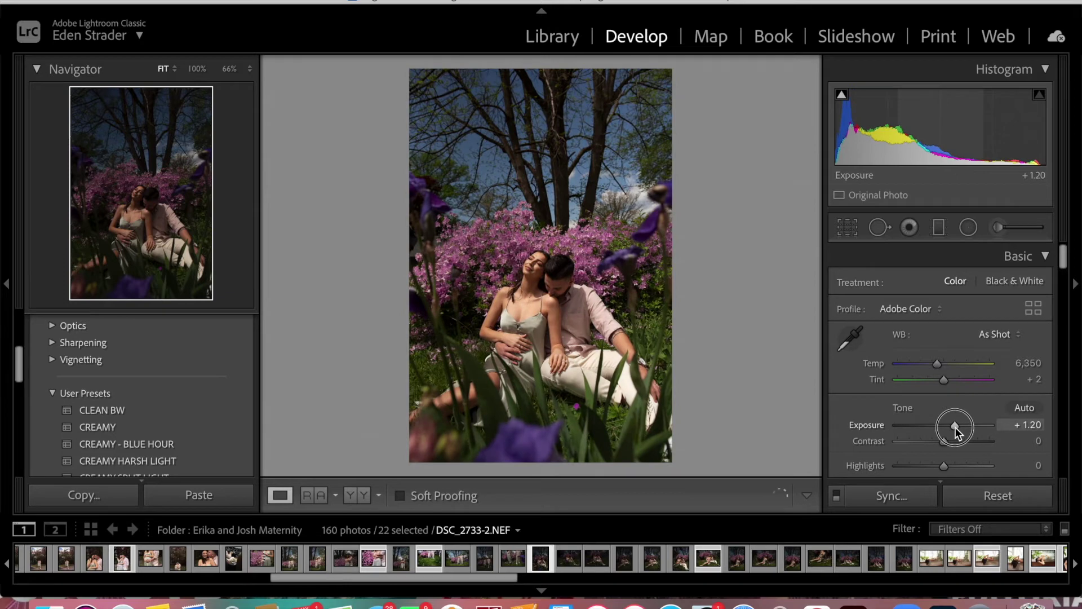
scroll(172, 407, down, 3)
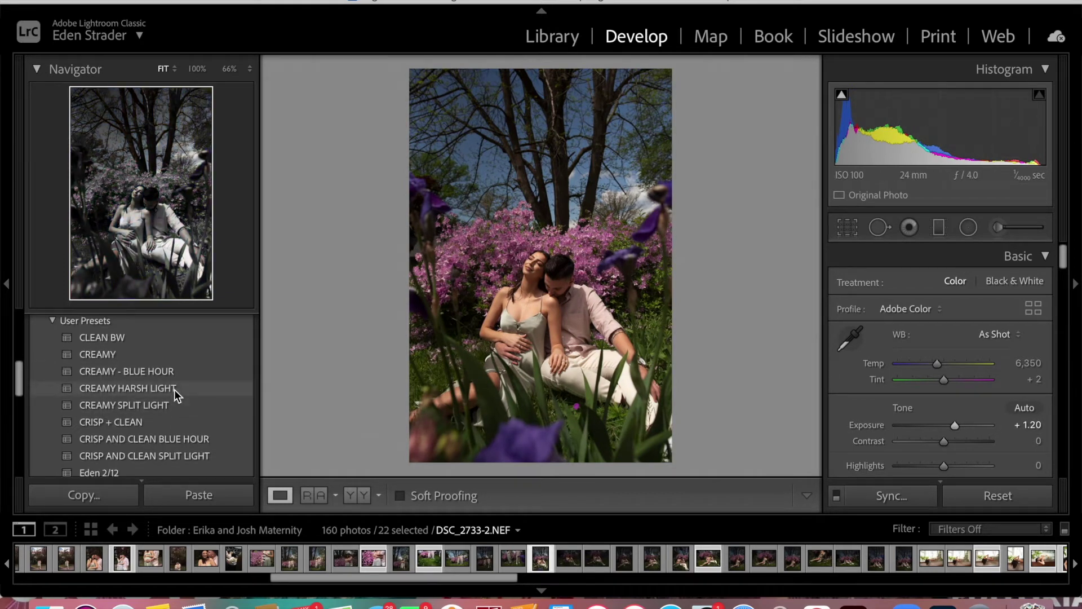
Apply the CREAMY HARSH LIGHT preset to the couple among irises, with a temperature of 5,791 and a tint of +12
click(174, 390)
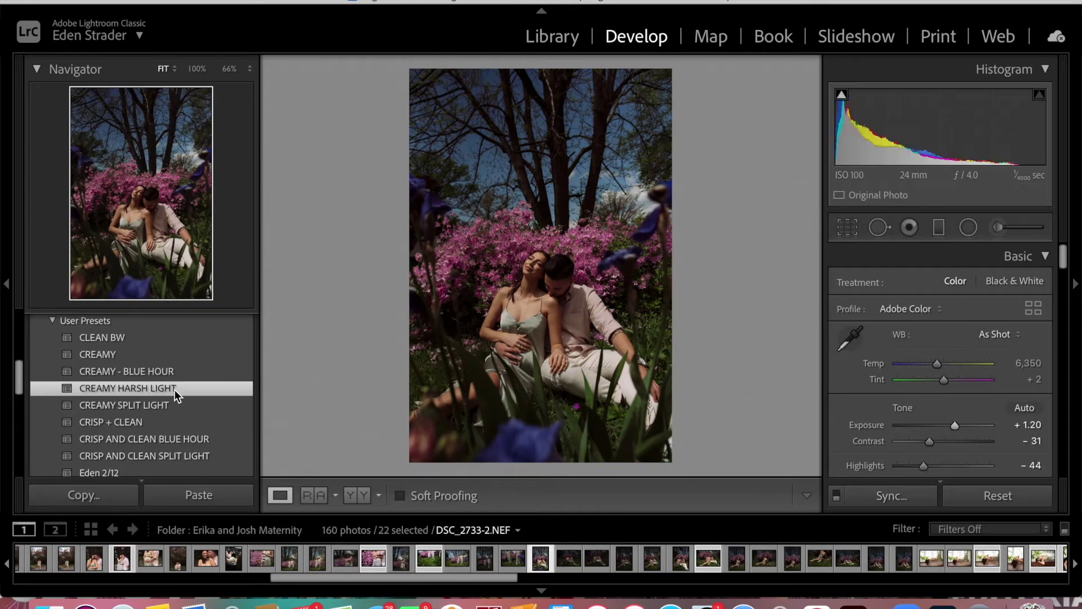
drag(938, 366, 934, 369)
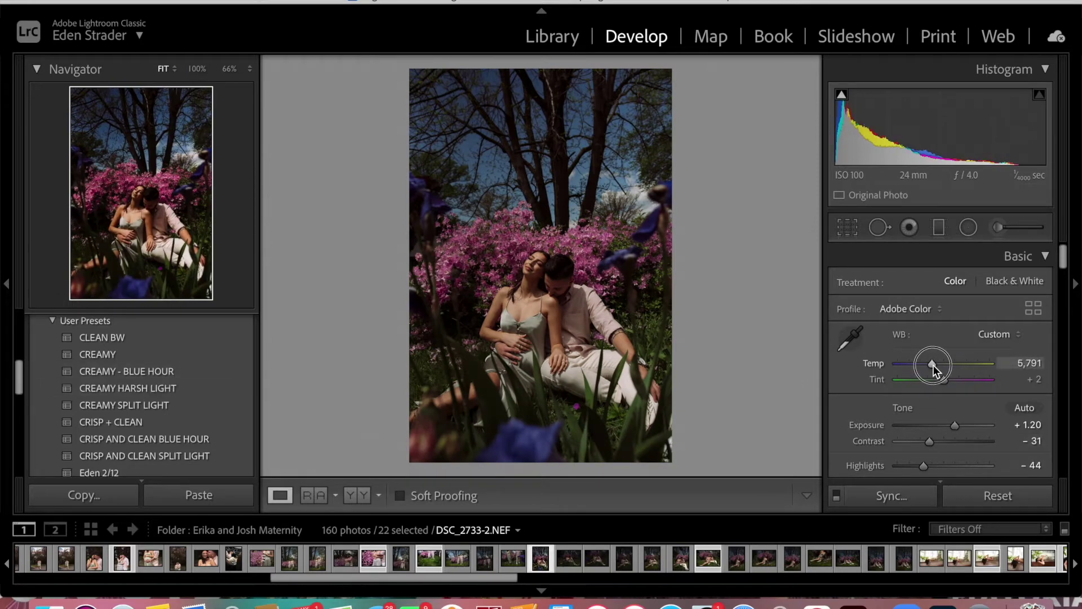
drag(938, 379, 942, 379)
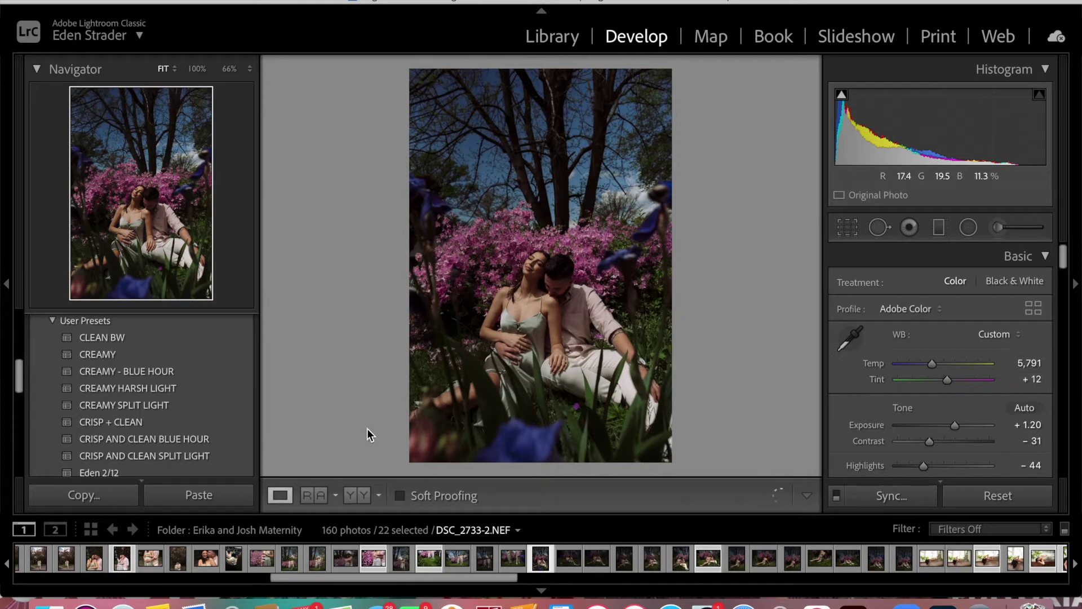
Try the CREAMY SPLIT LIGHT preset on the iris photo with a temperature of 5,081 and an exposure of +1.50
click(208, 403)
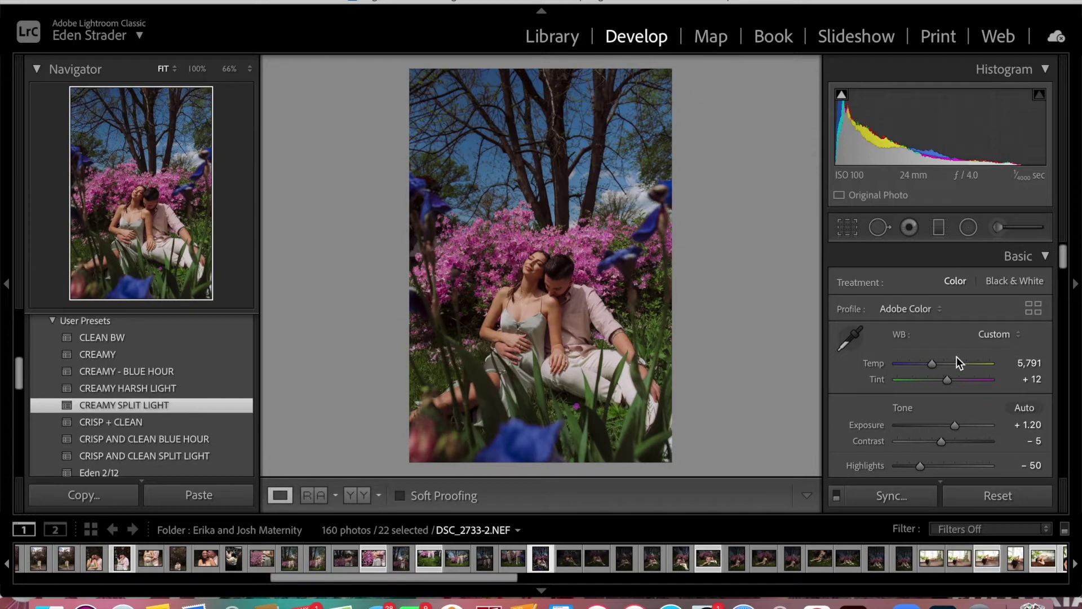
drag(935, 363, 929, 369)
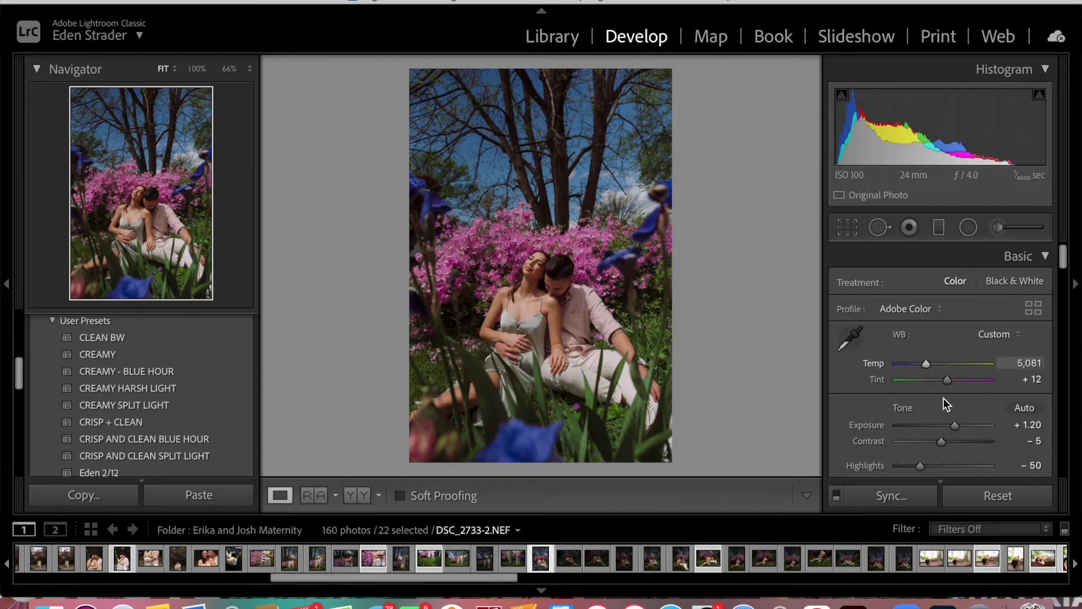
drag(953, 427, 954, 427)
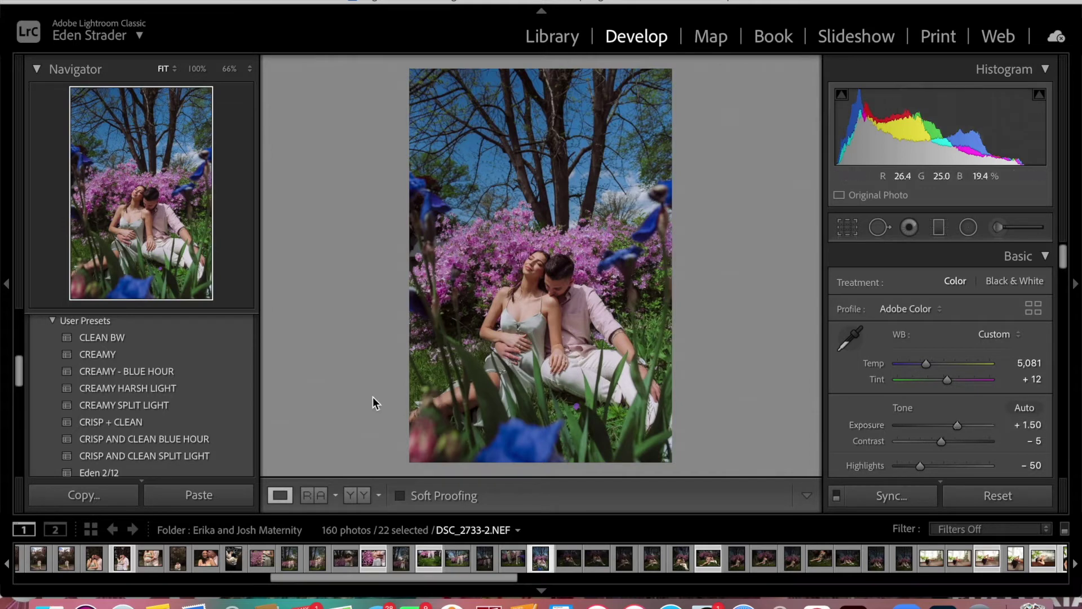
Reapply the CREAMY HARSH LIGHT preset to the iris photo, with a temperature of 5,625 and an exposure of +1.70
click(224, 390)
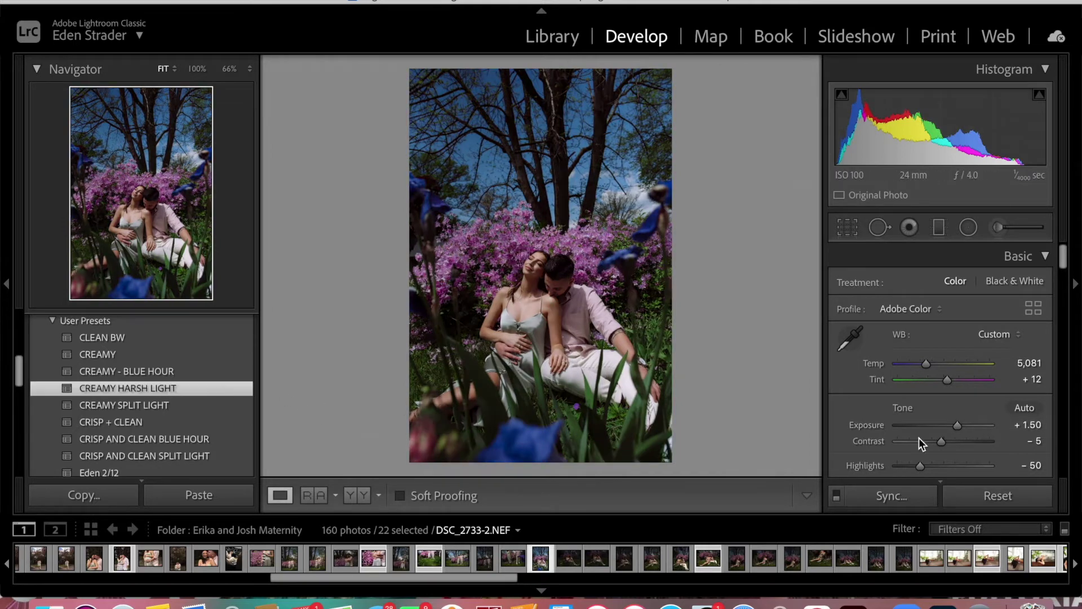
scroll(918, 440, down, 2)
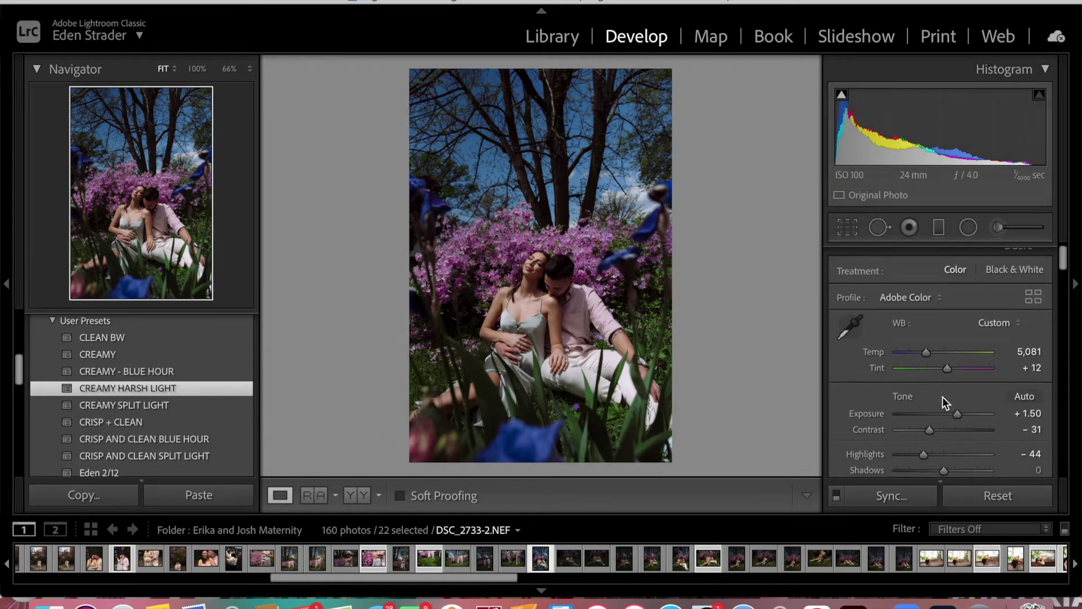
scroll(942, 401, up, 2)
drag(925, 363, 933, 365)
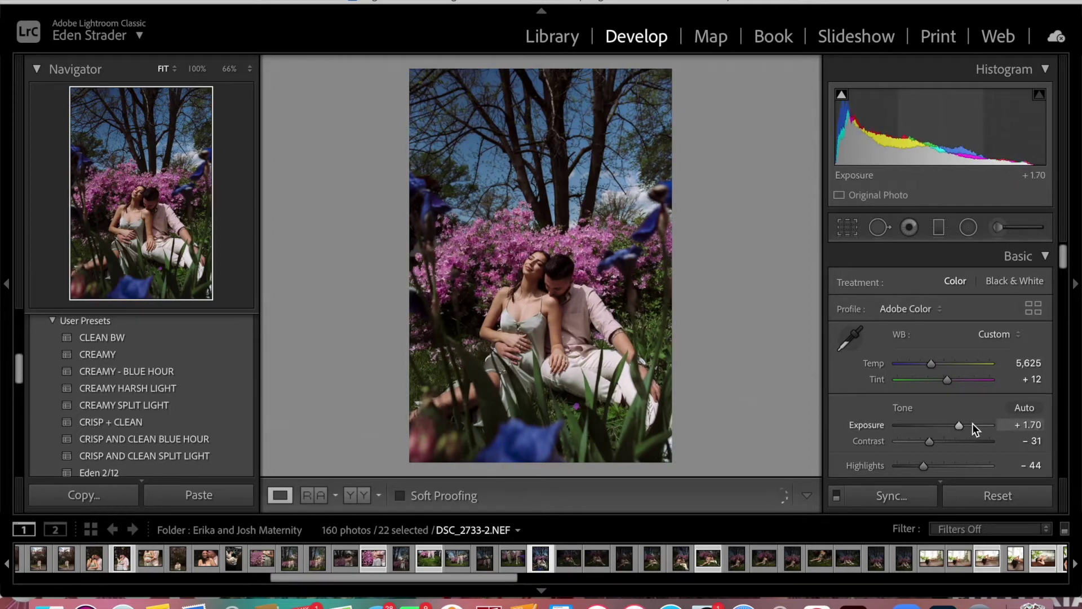
Reset the purple hue of the iris photo to 0
scroll(972, 424, down, 6)
scroll(972, 424, down, 3)
scroll(952, 317, up, 1)
click(850, 258)
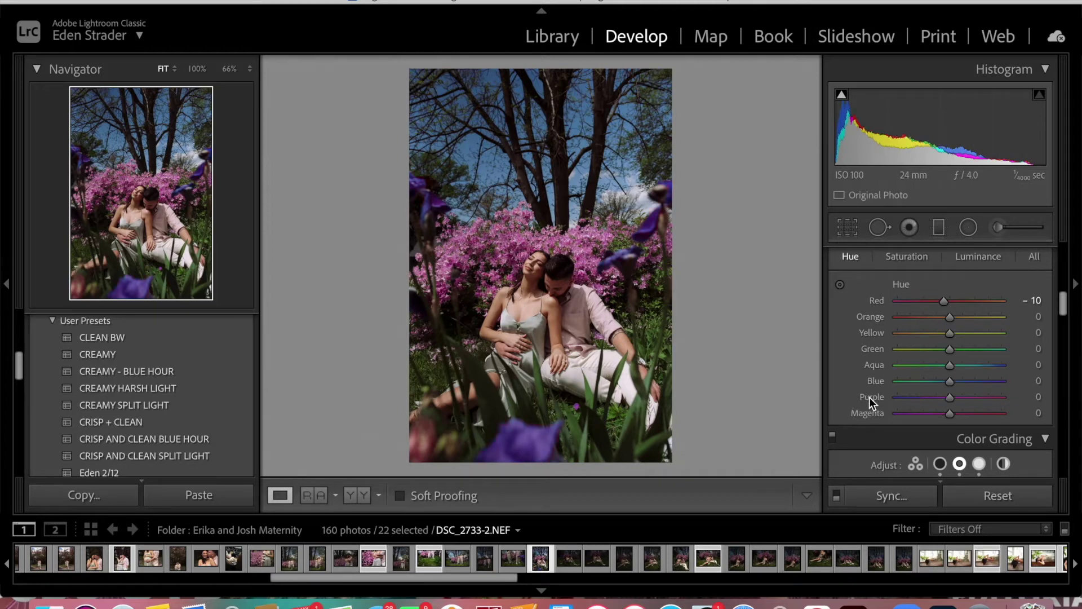
scroll(908, 355, up, 10)
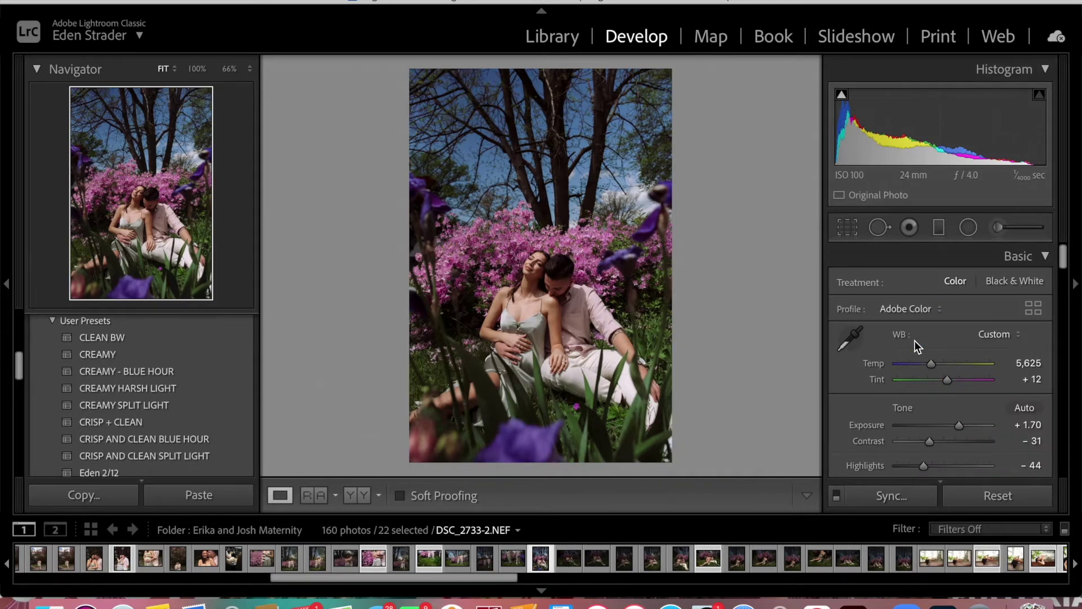
Compare the edited iris photo with its original version
key(backslash)
key(backslash)
key(backslash)
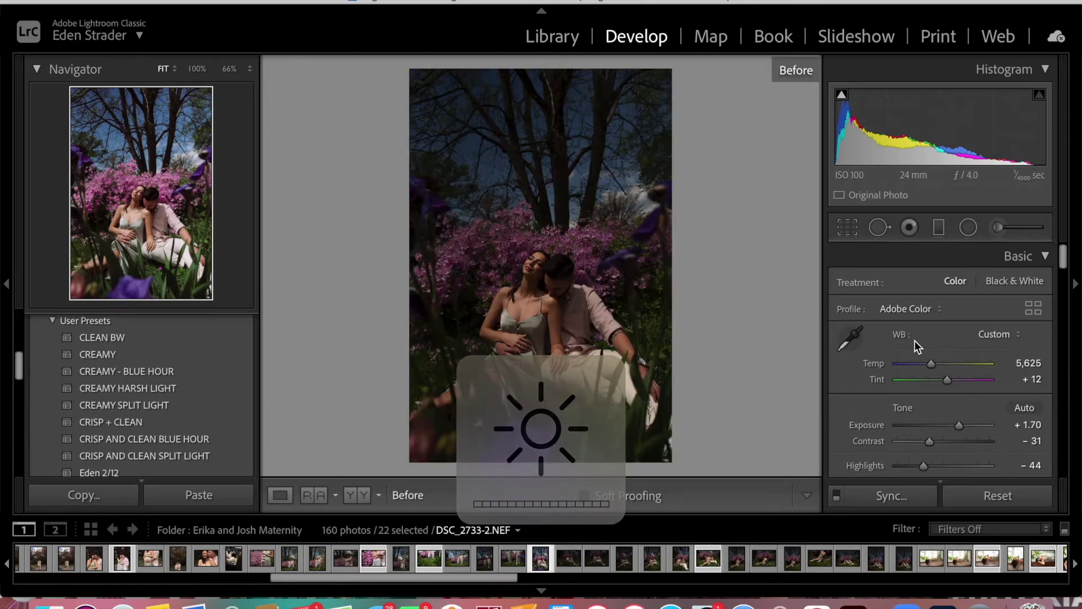
key(backslash)
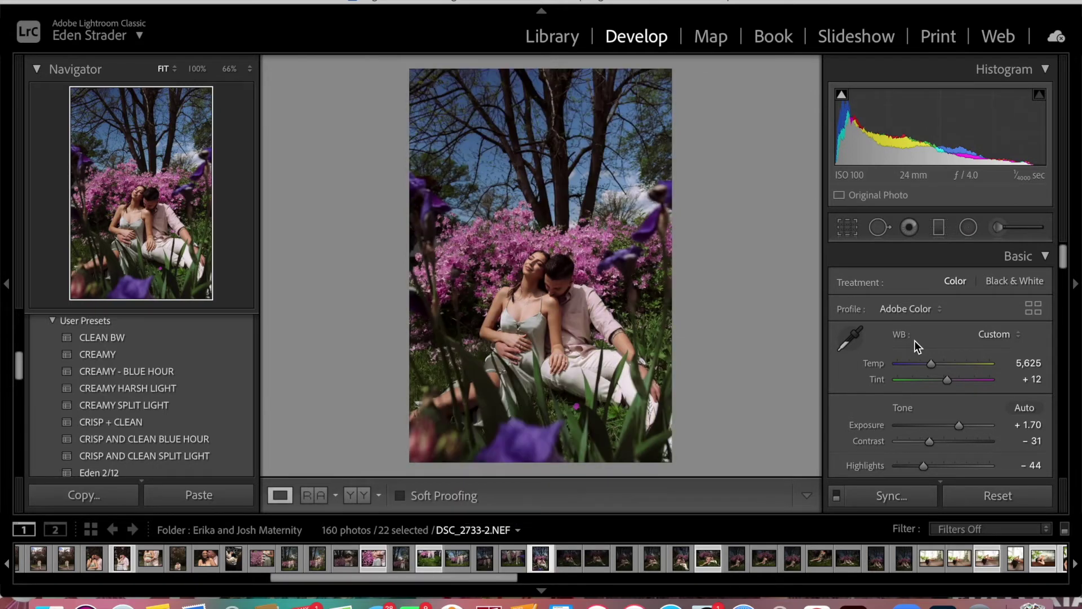
Set the iris photo's highlights to -25 and its exposure to +1.50
scroll(931, 398, down, 3)
double_click(938, 407)
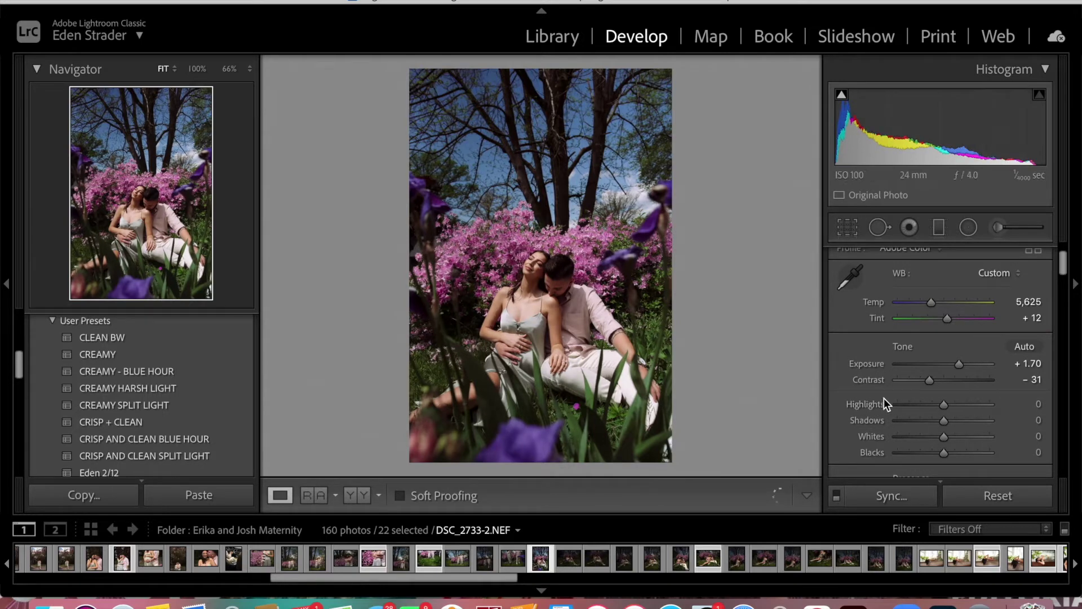
key(Down)
key(Down)
key(Down)
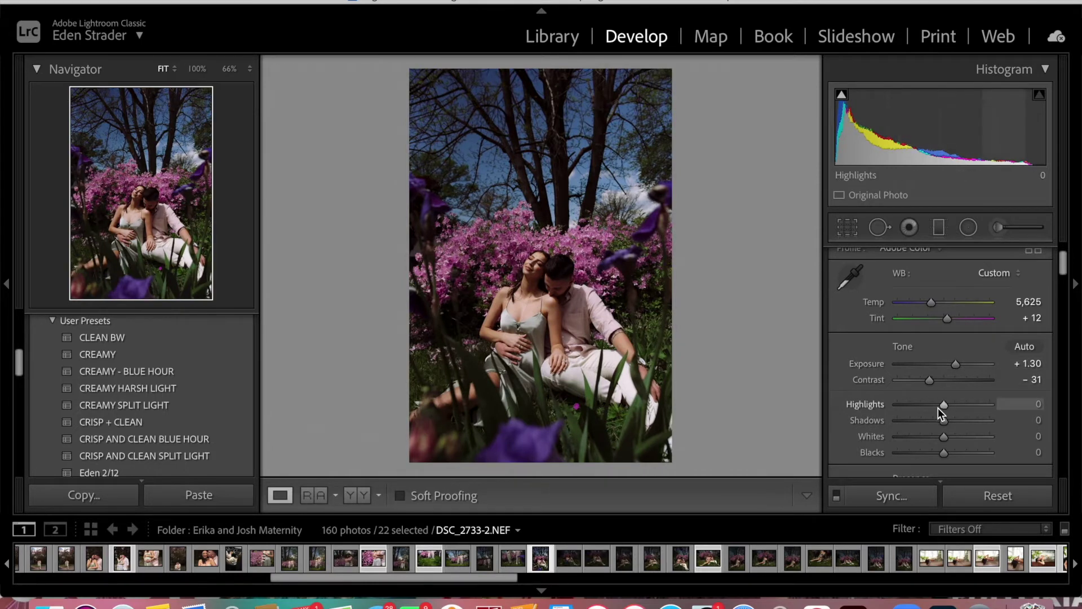
key(Down)
key(Down)
key(Down)
key(Down)
key(Down)
key(Up)
key(Up)
scroll(975, 363, down, 1)
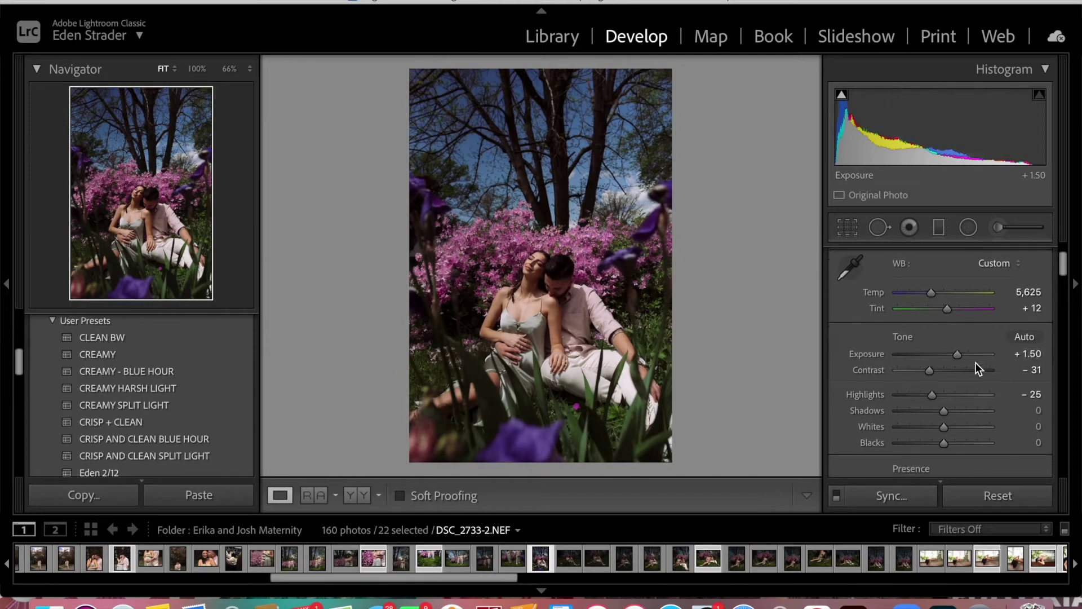
Inspect the couple's faces up close in the iris photo and check the edit against the original
scroll(975, 363, down, 6)
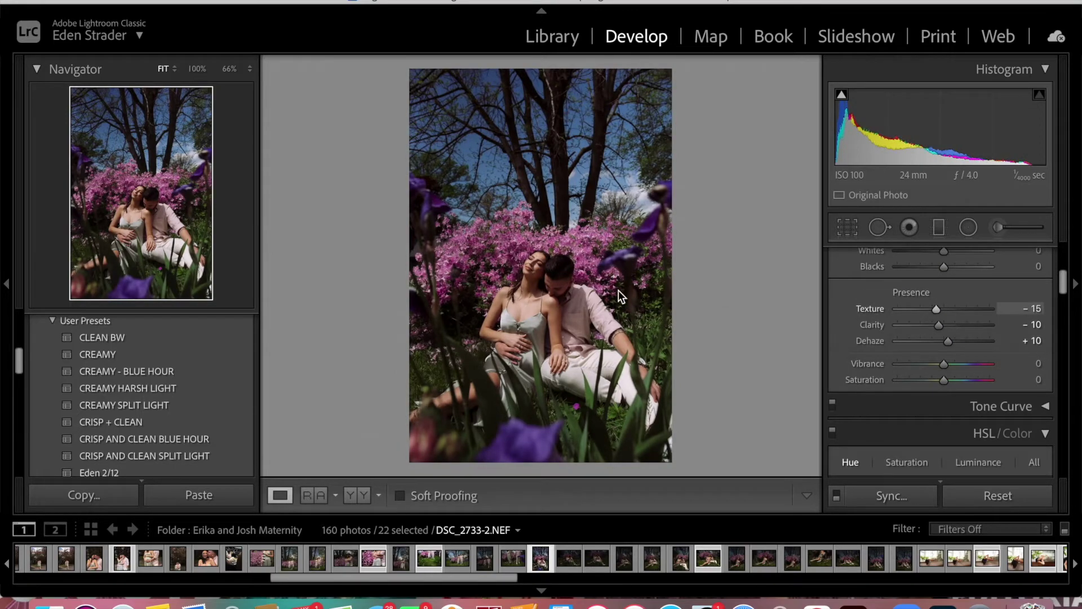
click(538, 267)
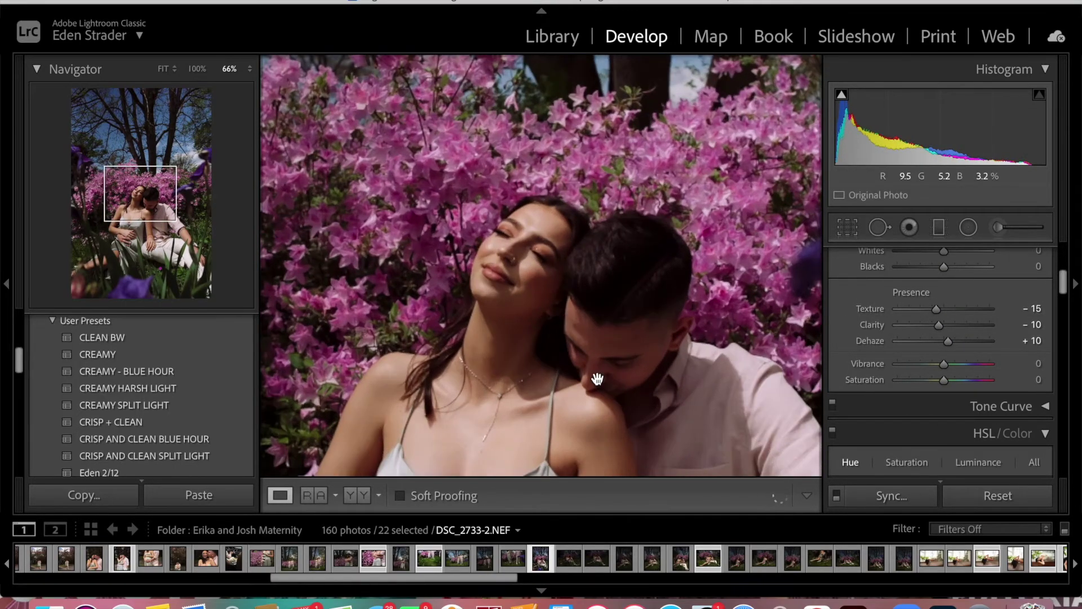
click(598, 379)
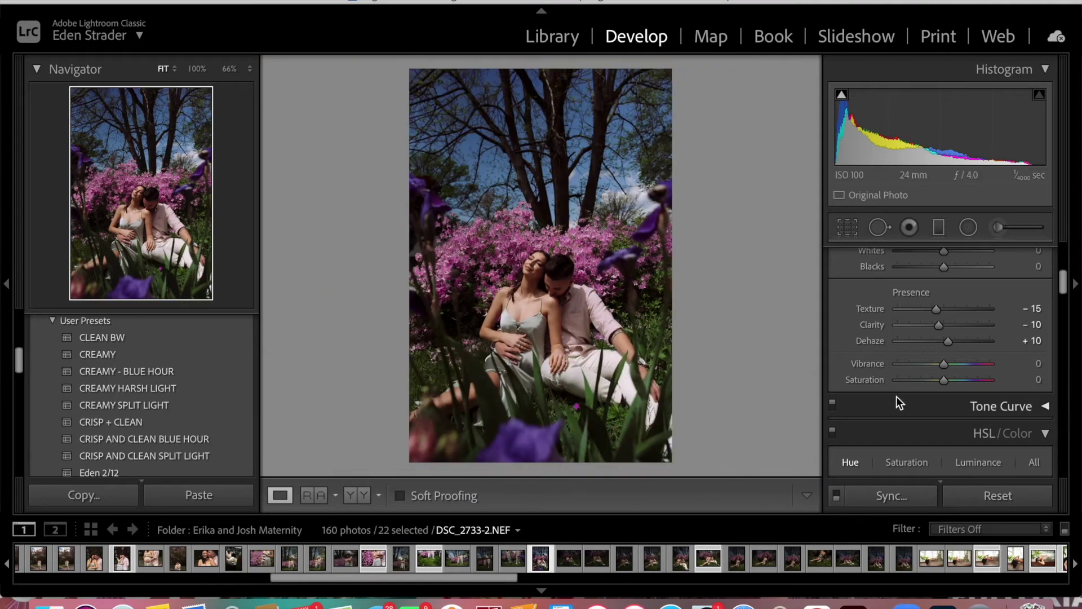
key(backslash)
key(backslash)
Copy the iris photo's develop settings and paste them onto the next selected photo, the smiling couple seated on the grass
click(126, 498)
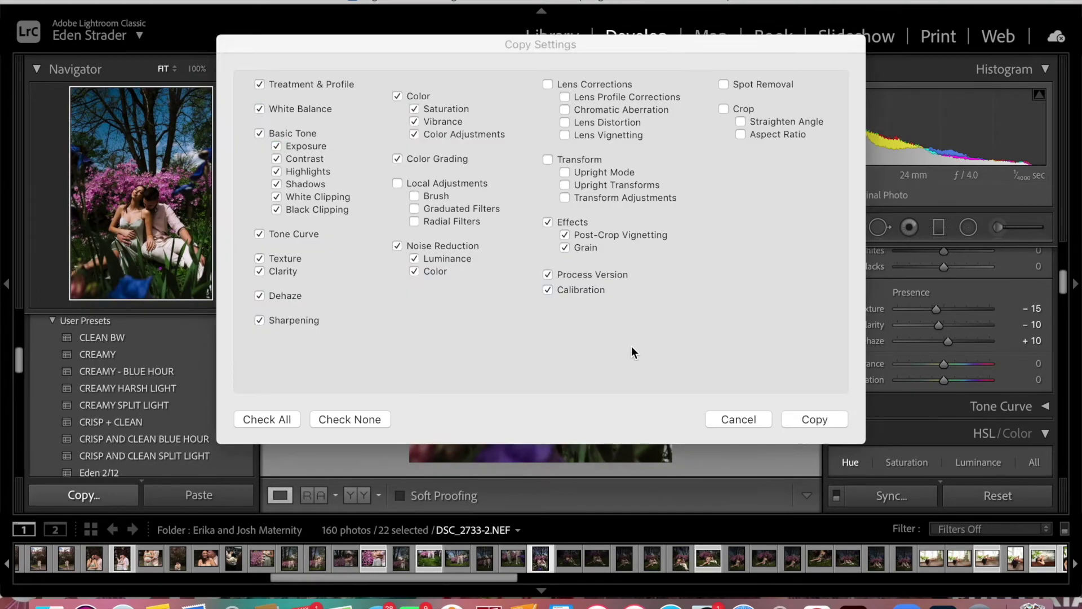
click(827, 417)
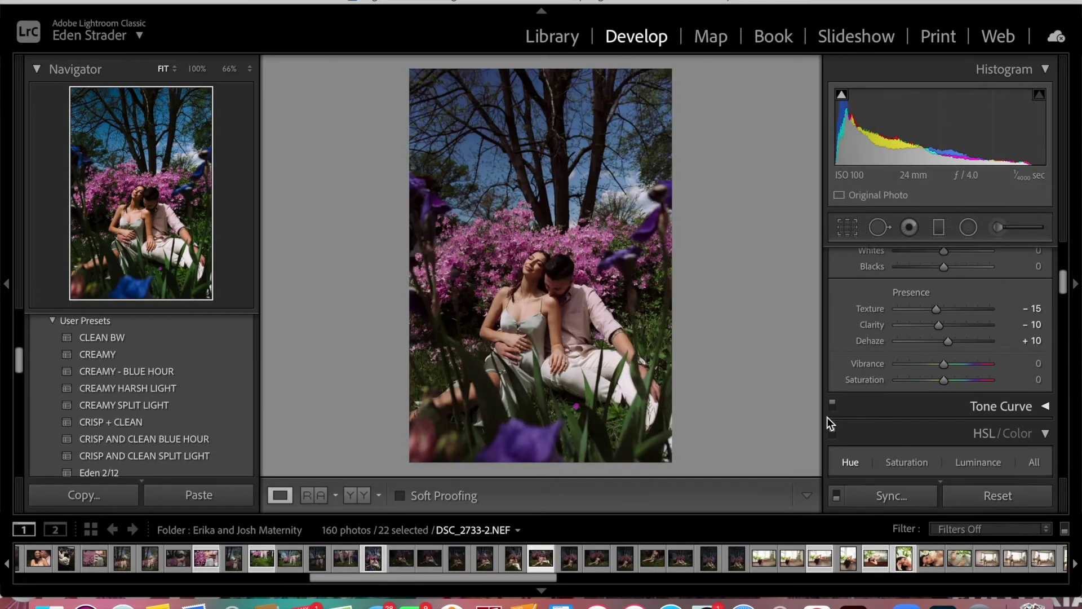
key(Right)
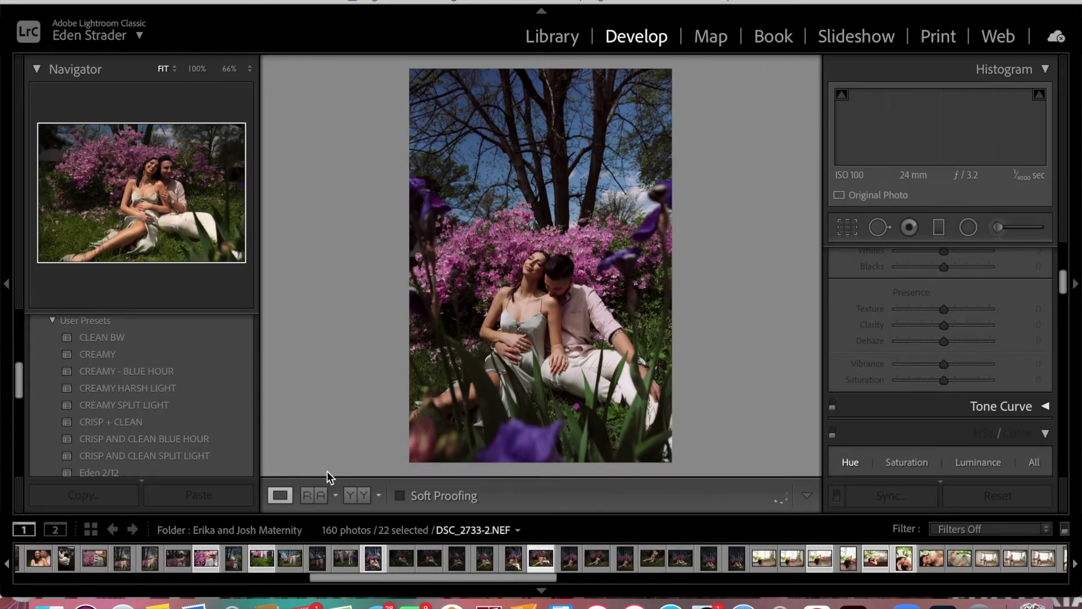
click(214, 494)
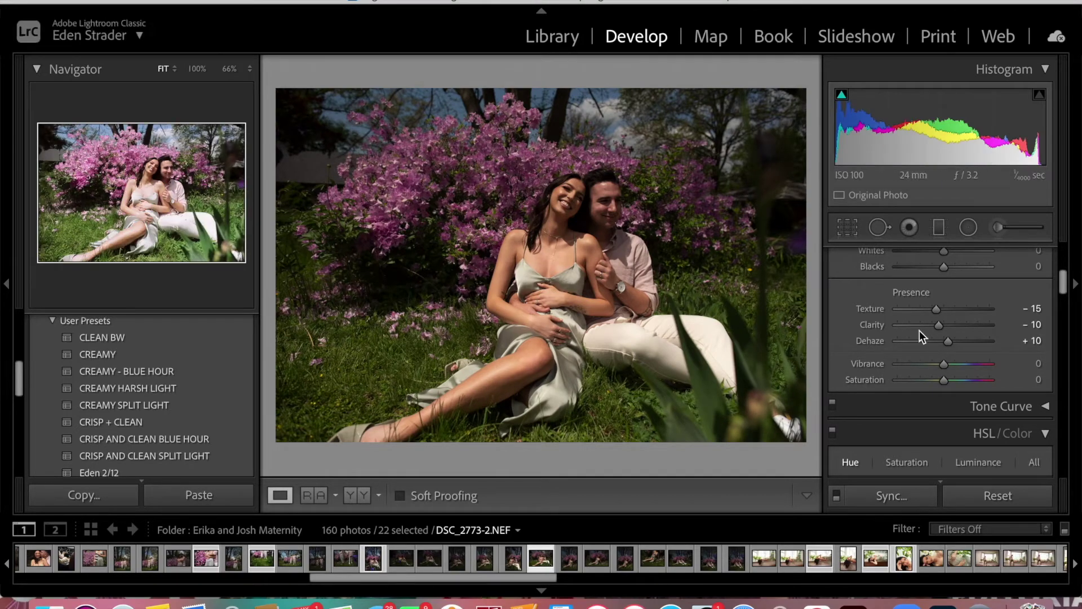
Lower the exposure of the smiling couple's photo to +0.90
scroll(922, 369, up, 5)
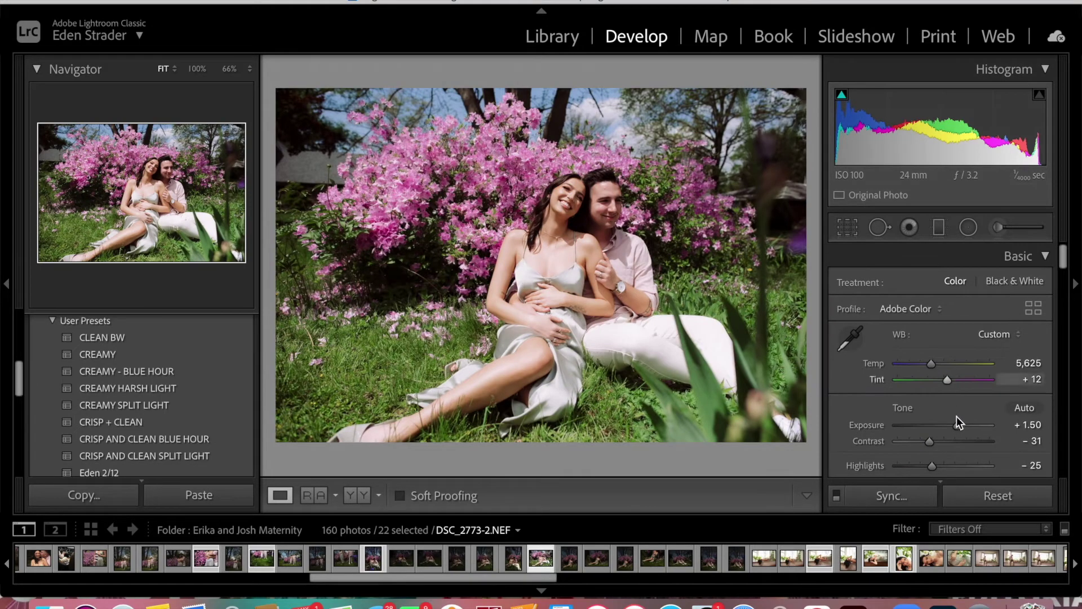
click(955, 425)
key(Down)
key(Down)
key(Down)
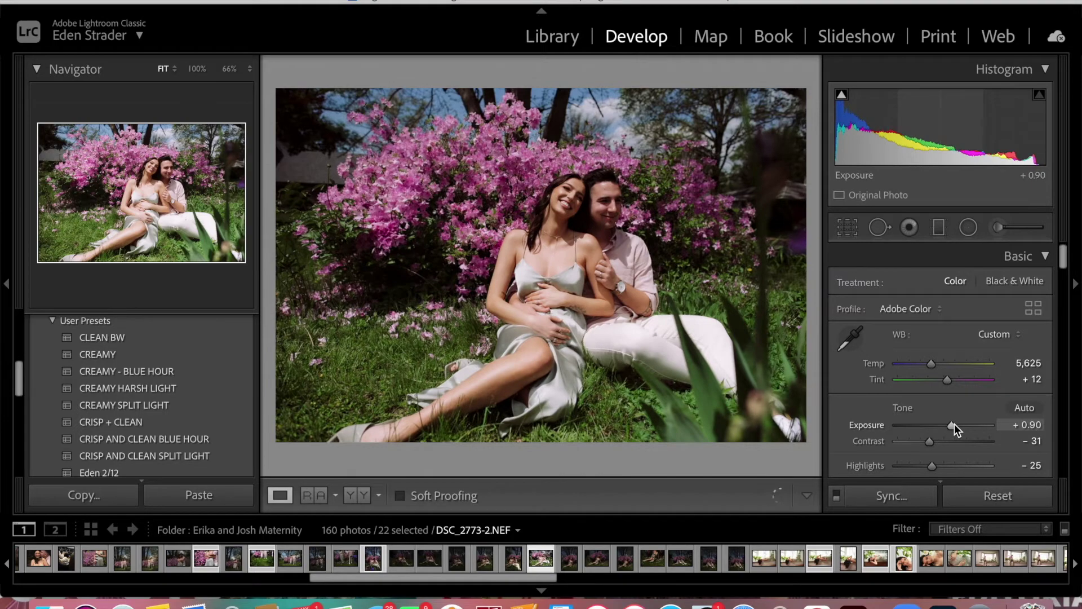
Set the orange saturation of the smiling couple's photo to -20
scroll(955, 423, down, 6)
scroll(954, 424, down, 3)
click(912, 346)
key(Up)
key(Up)
key(Up)
key(Up)
key(Up)
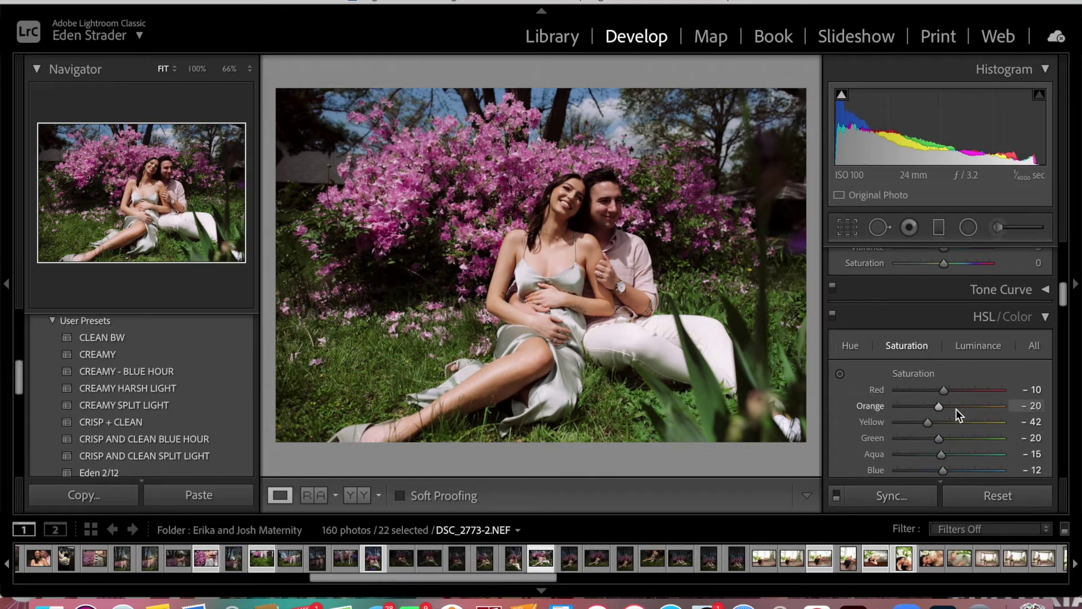
Warm the smiling couple's photo to a white balance temperature of 5,825
scroll(952, 372, up, 9)
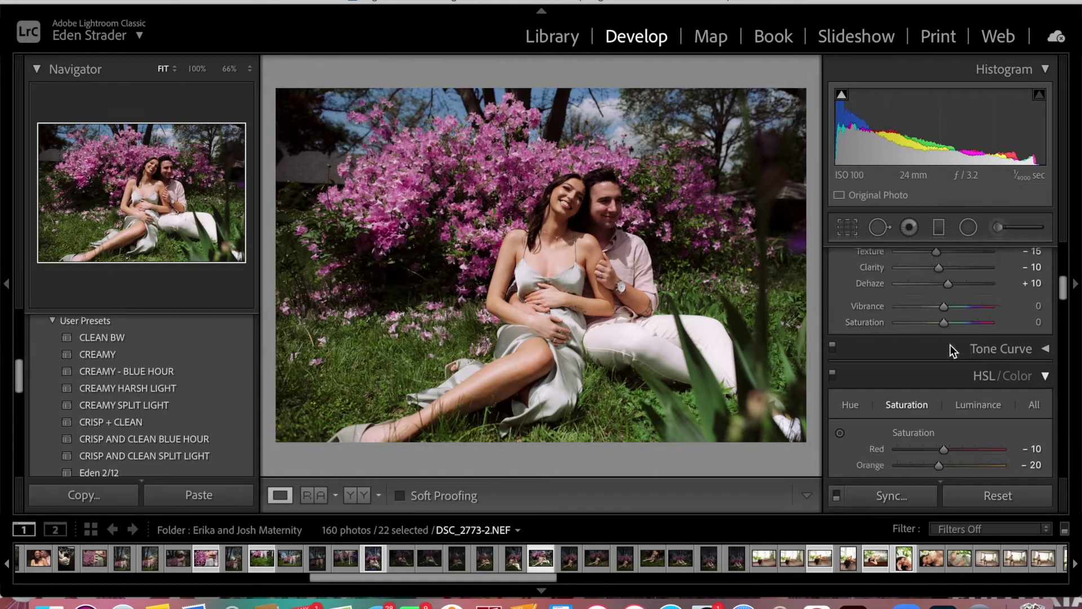
key(Up)
key(Up)
key(Up)
key(Up)
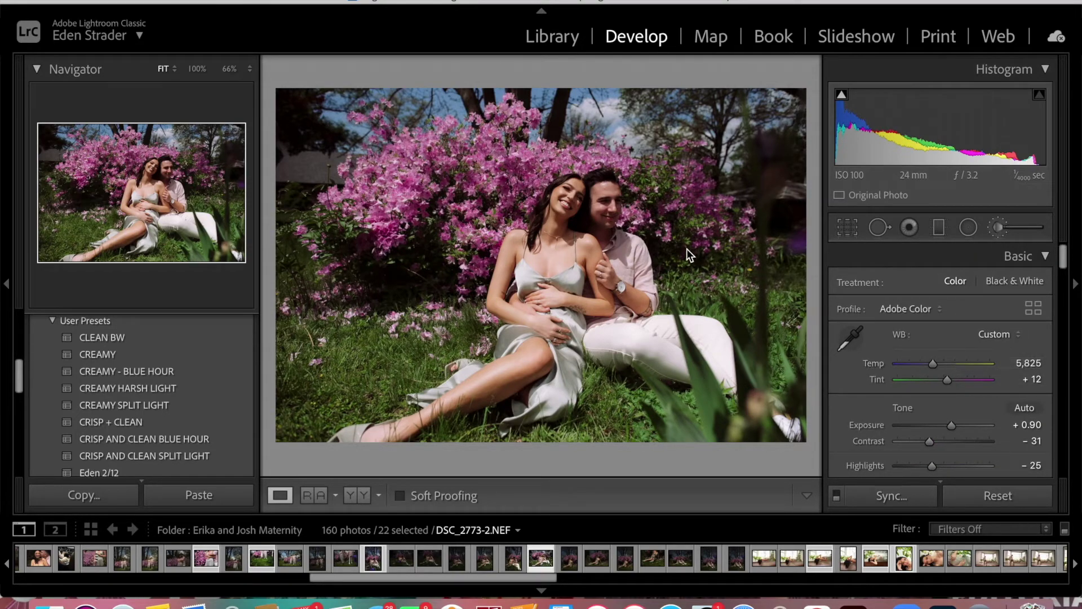
Brush a local adjustment over the man's face with a temperature of 6 and a contrast of -63
key(k)
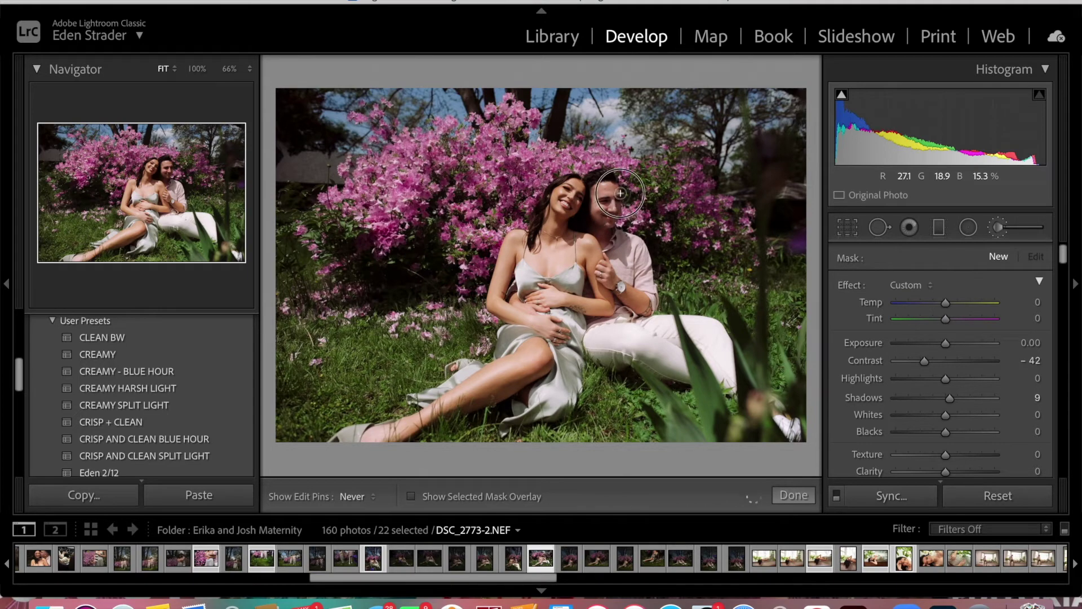
mouse_move(608, 201)
mouse_down()
mouse_move(600, 248)
mouse_move(603, 236)
mouse_up()
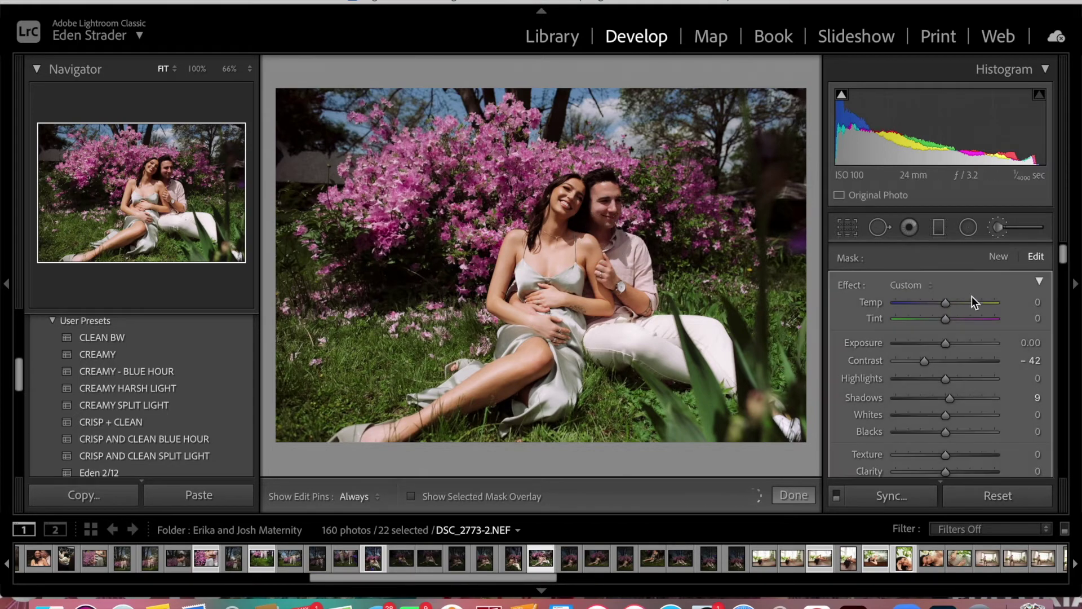
drag(946, 302, 950, 304)
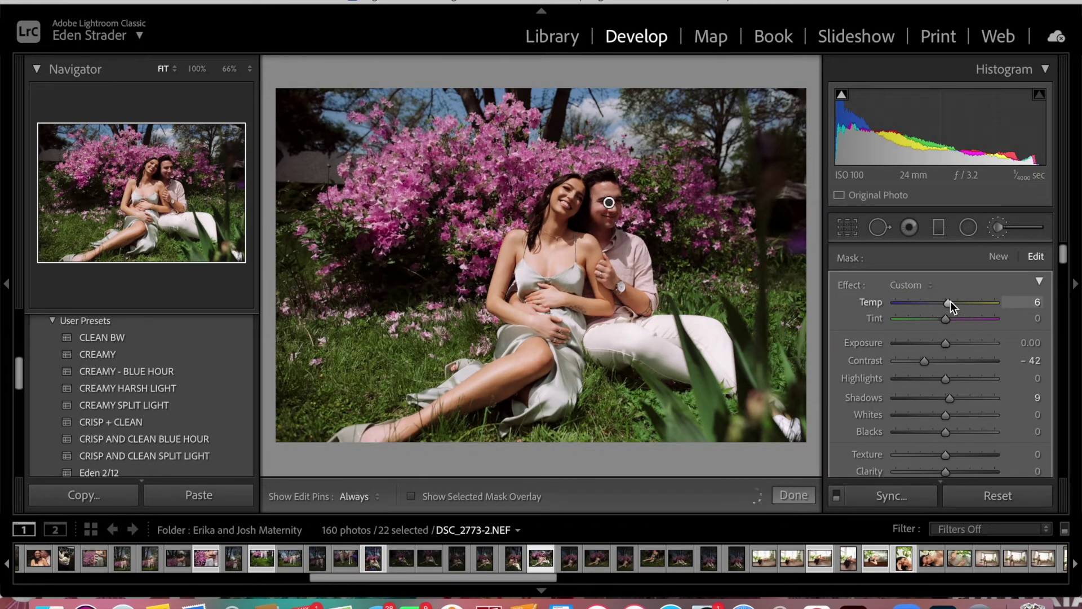
drag(920, 361, 914, 366)
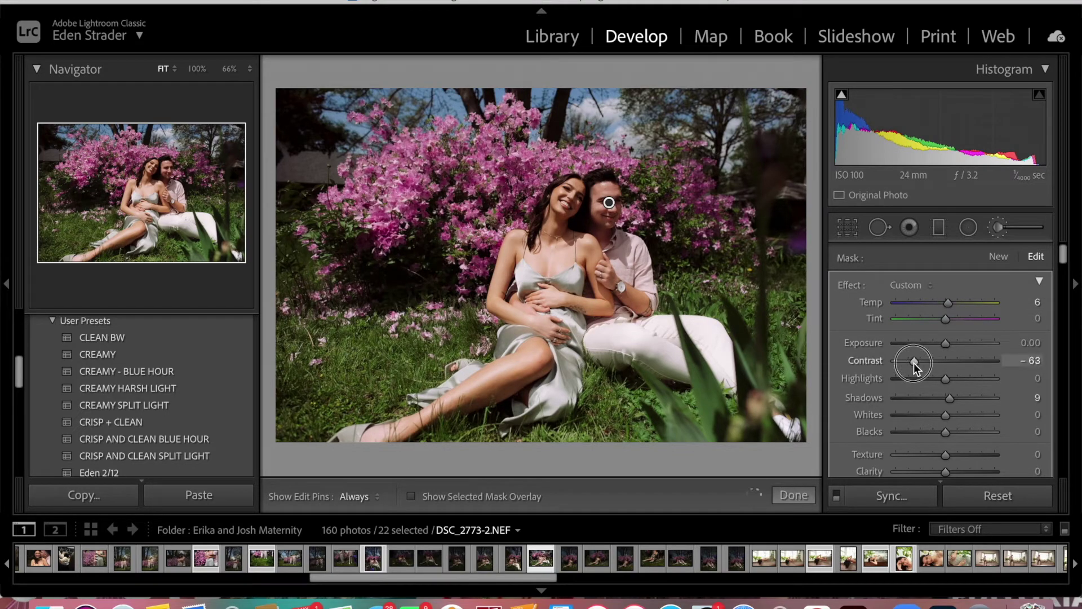
click(788, 497)
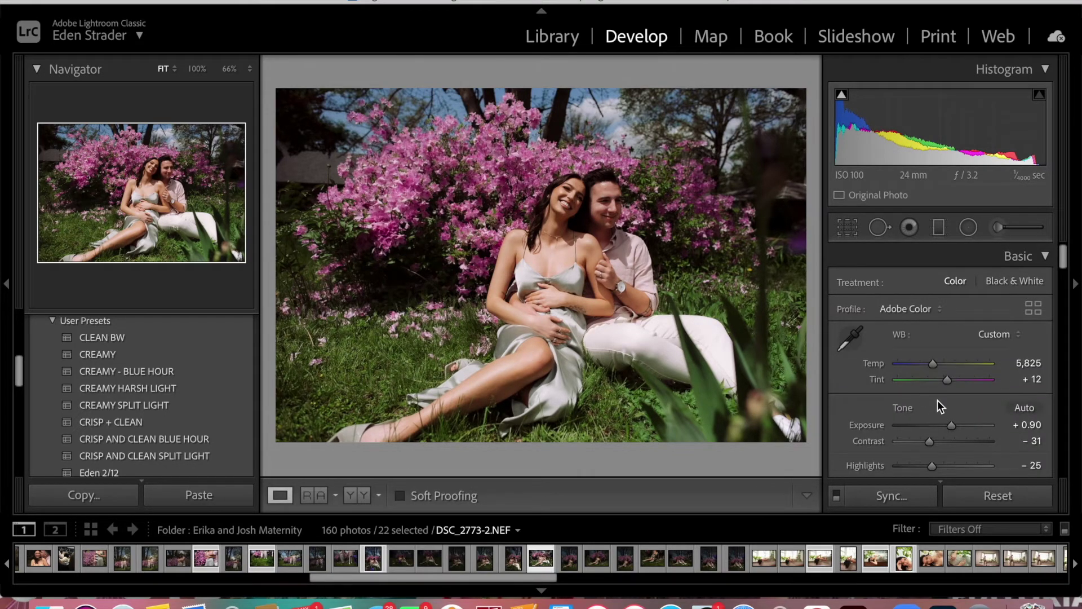
Compare the smiling couple's photo with its original, and move on to the photo of the woman lying on the windowsill
key(backslash)
key(backslash)
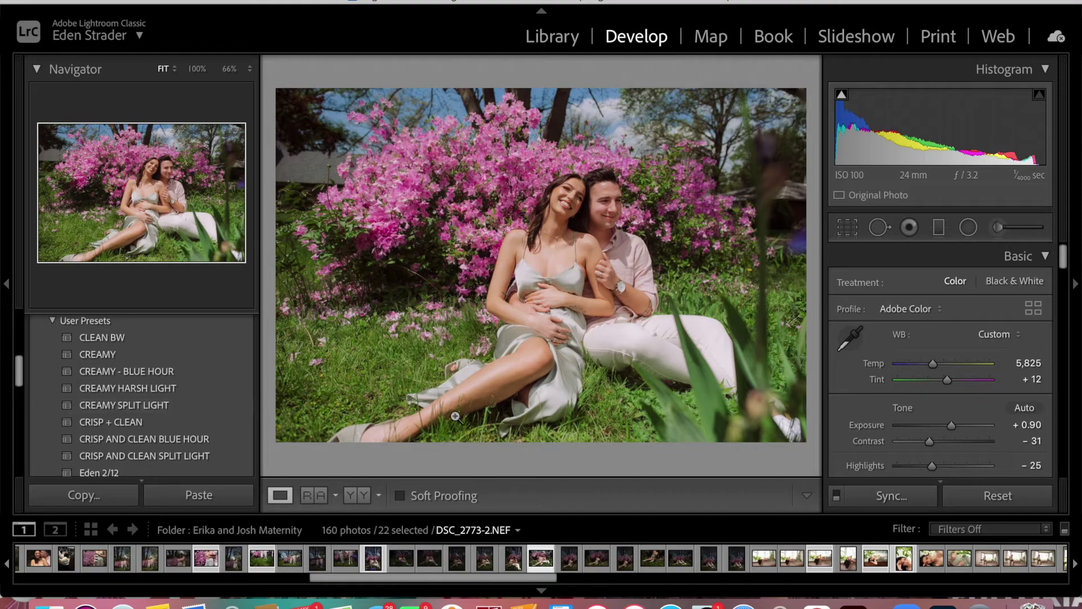
key(Right)
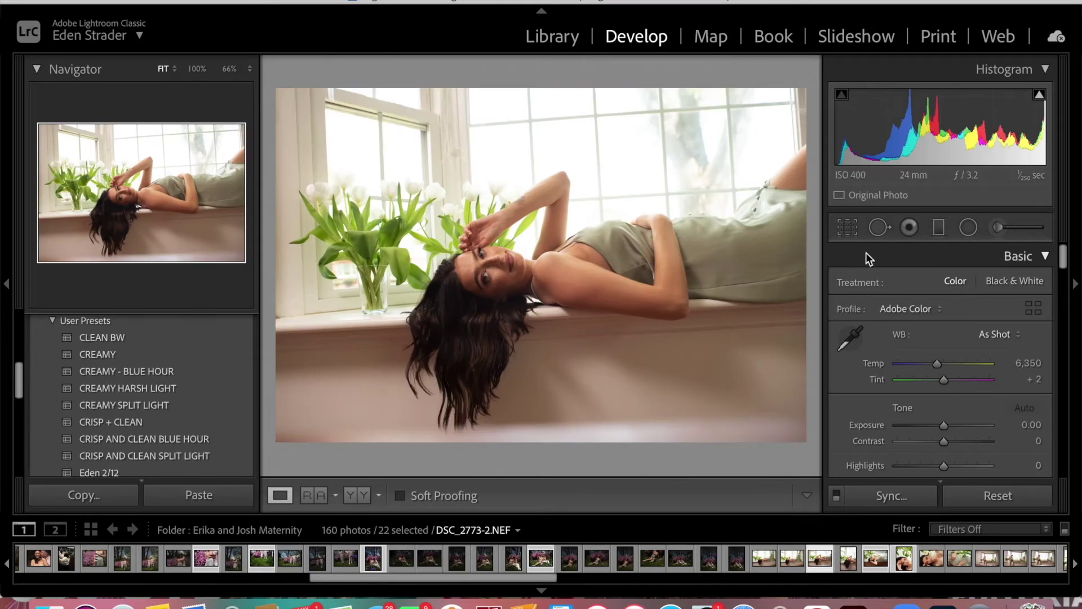
Straighten the windowsill photo to an angle of 1.17 and apply the CREAMY preset
click(847, 227)
drag(814, 261, 812, 270)
key(Return)
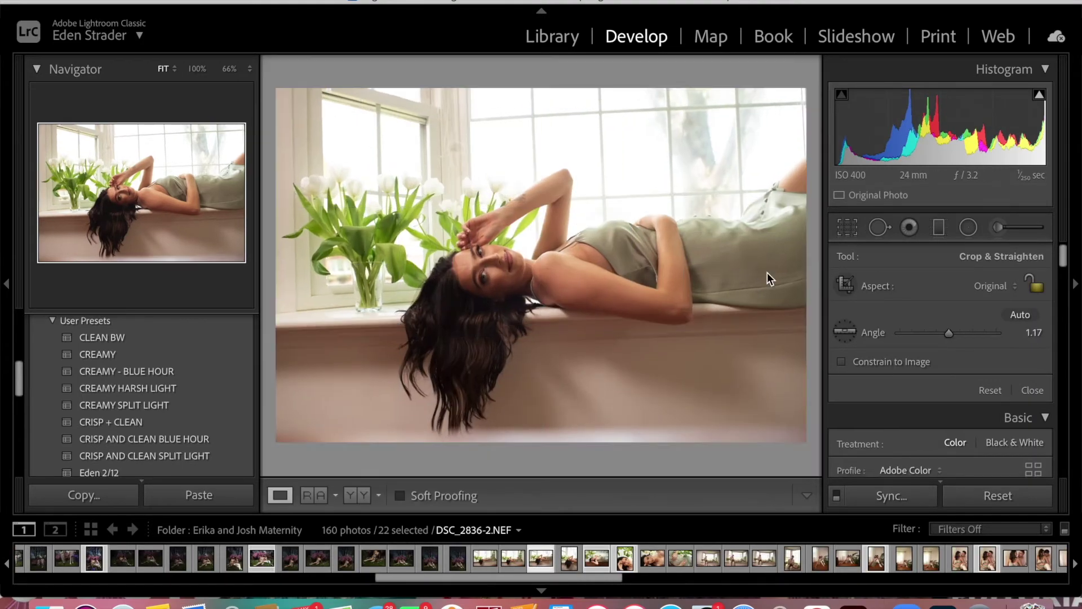
click(221, 355)
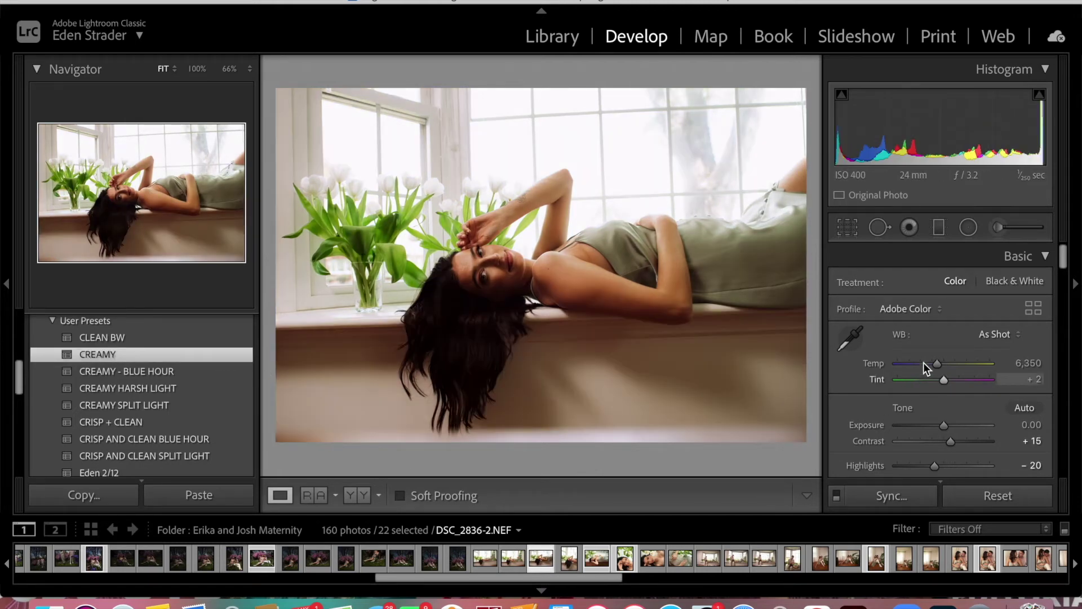
Set the windowsill photo's temperature to 5,950, tint to +7, exposure to +0.80 and highlights to -84
scroll(949, 363, down, 5)
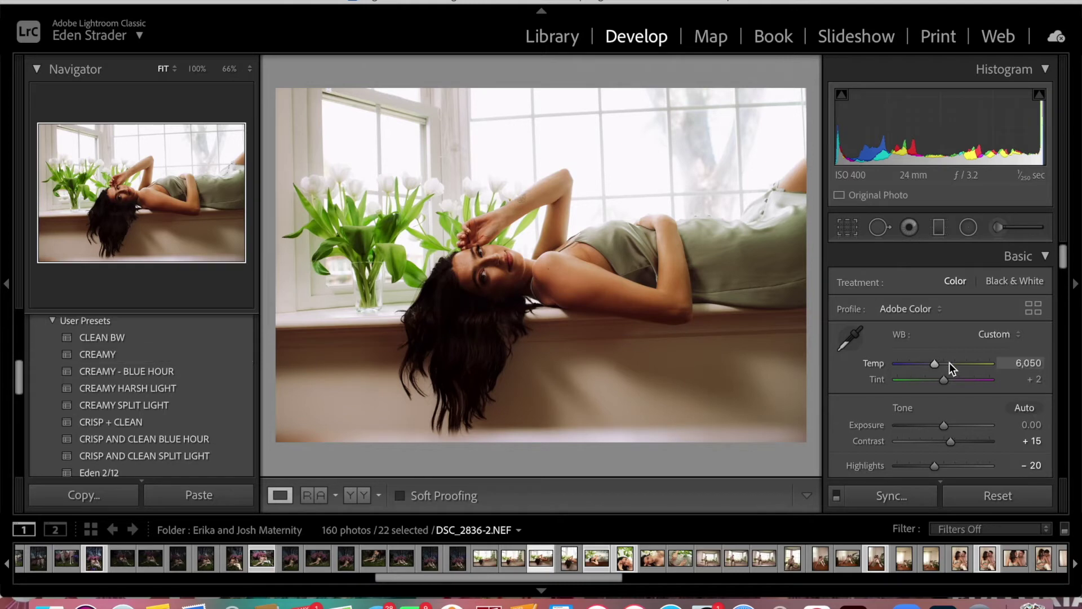
scroll(956, 379, up, 5)
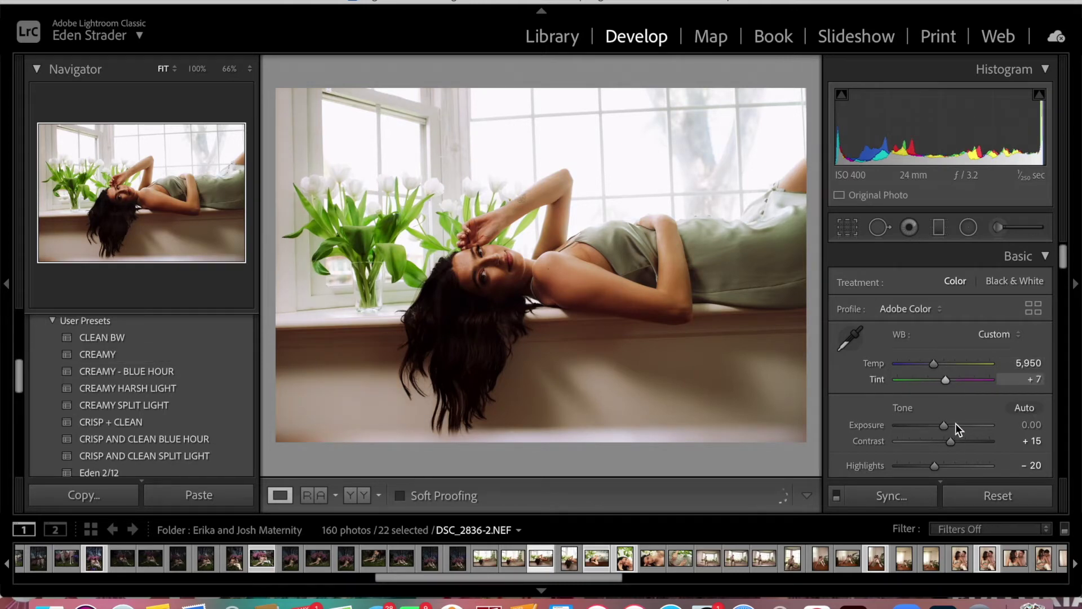
scroll(956, 424, up, 5)
scroll(955, 424, down, 2)
drag(933, 420, 904, 423)
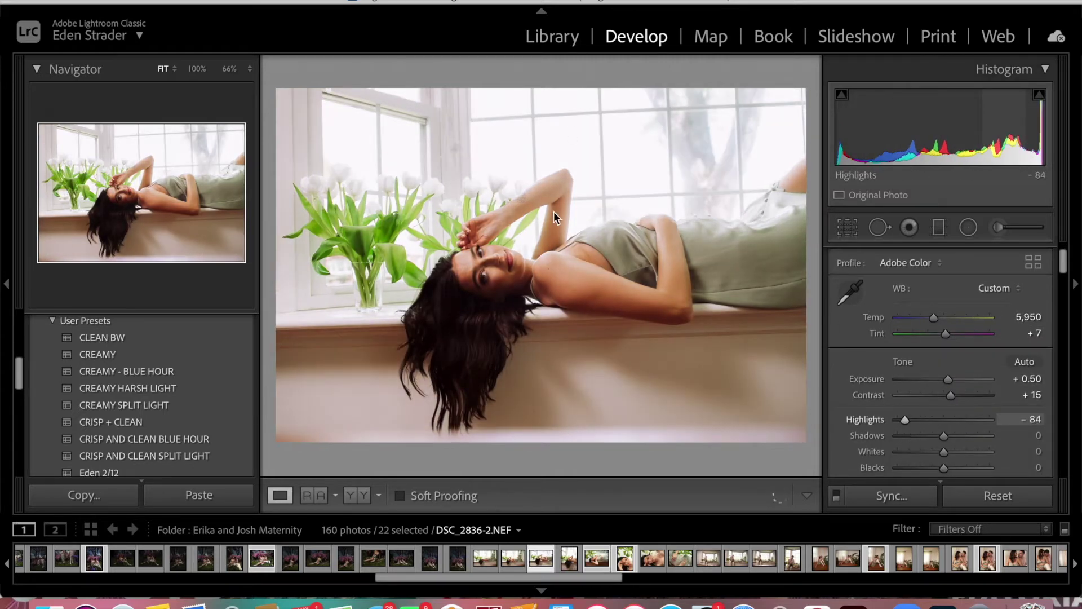
scroll(965, 379, up, 2)
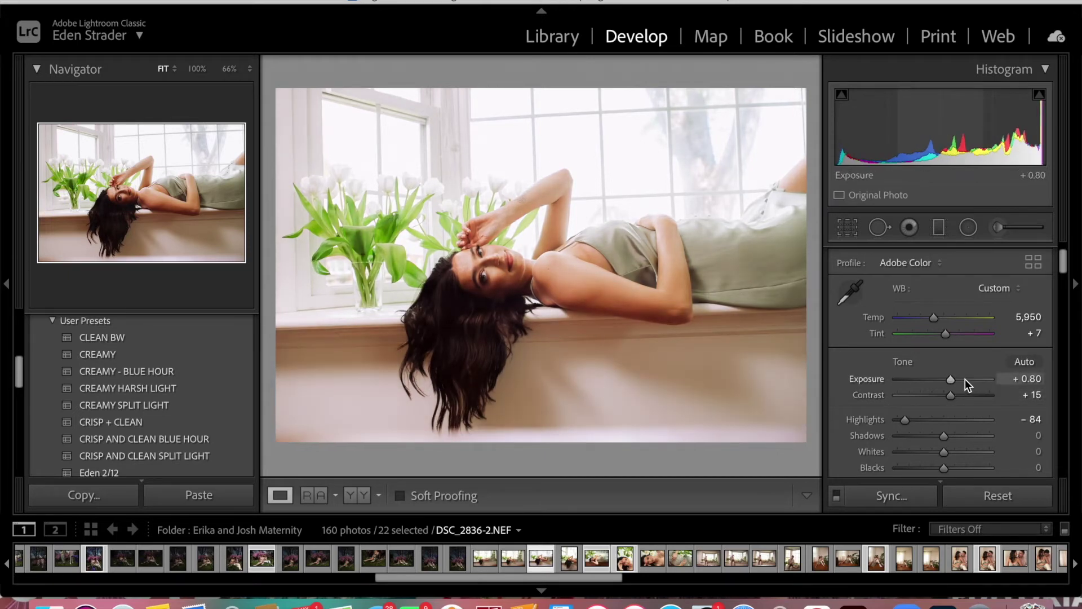
Lower the windowsill photo's yellow luminance to -46 and green luminance to -17
scroll(965, 378, down, 10)
click(978, 268)
mouse_move(939, 344)
mouse_down()
mouse_move(924, 349)
mouse_move(941, 366)
mouse_up()
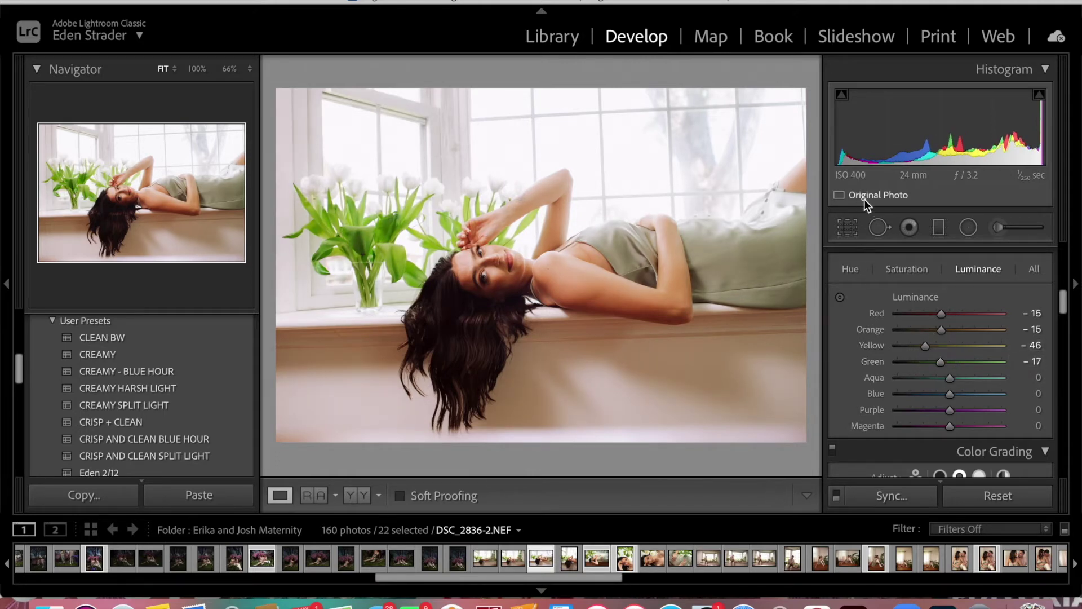
Rotate the windowsill photo to an angle of 2.77 and crop in tighter around the woman and tulips
click(846, 232)
drag(824, 266, 812, 270)
drag(787, 428, 785, 420)
drag(627, 333, 627, 336)
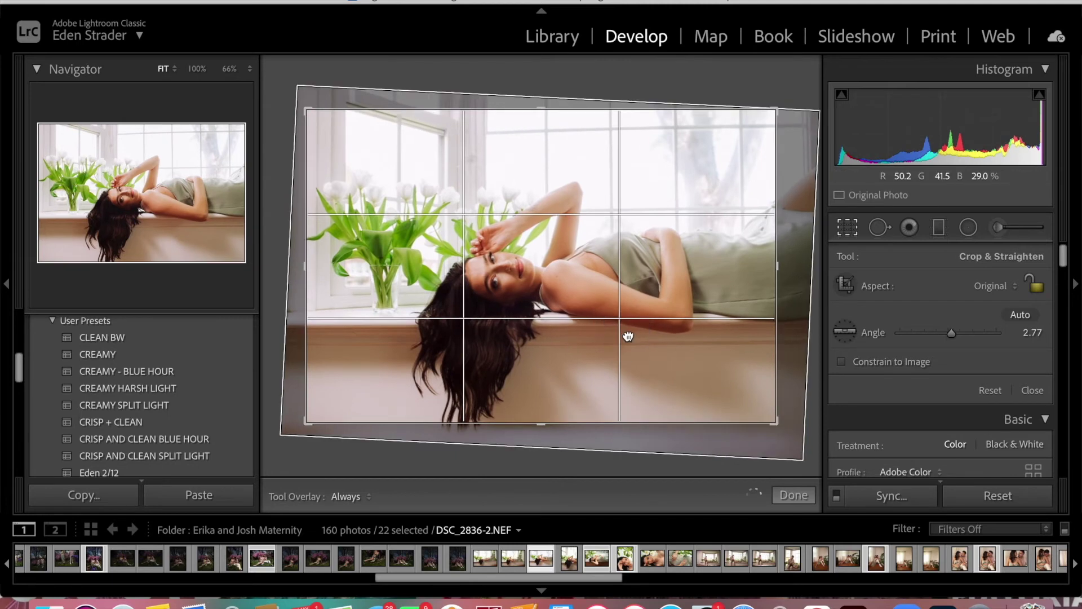
key(Return)
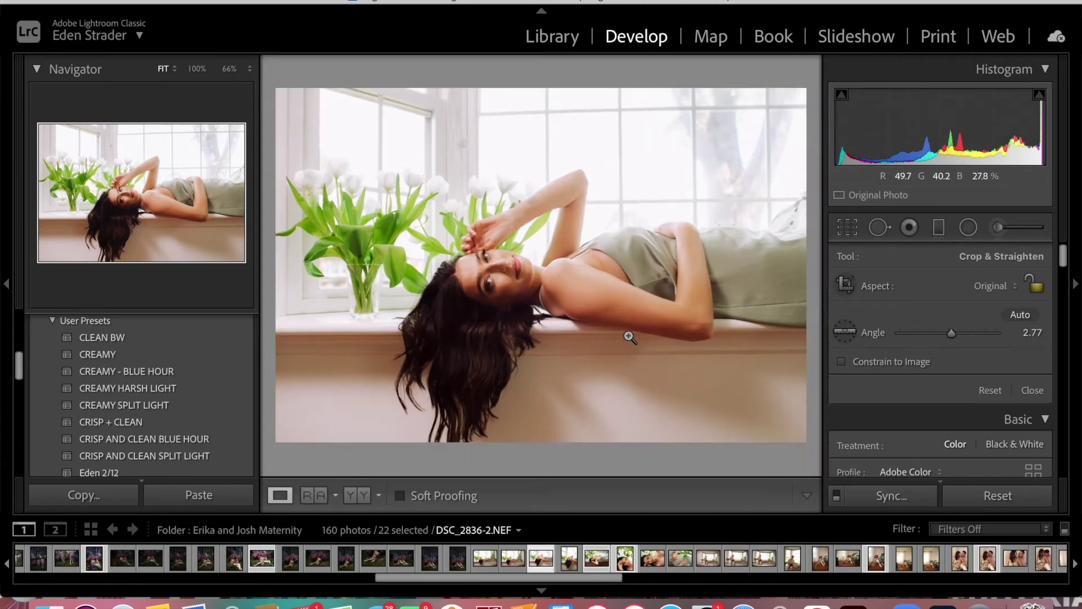
Cool the windowsill photo to a white balance temperature of 5,650
scroll(901, 445, down, 10)
scroll(901, 445, up, 10)
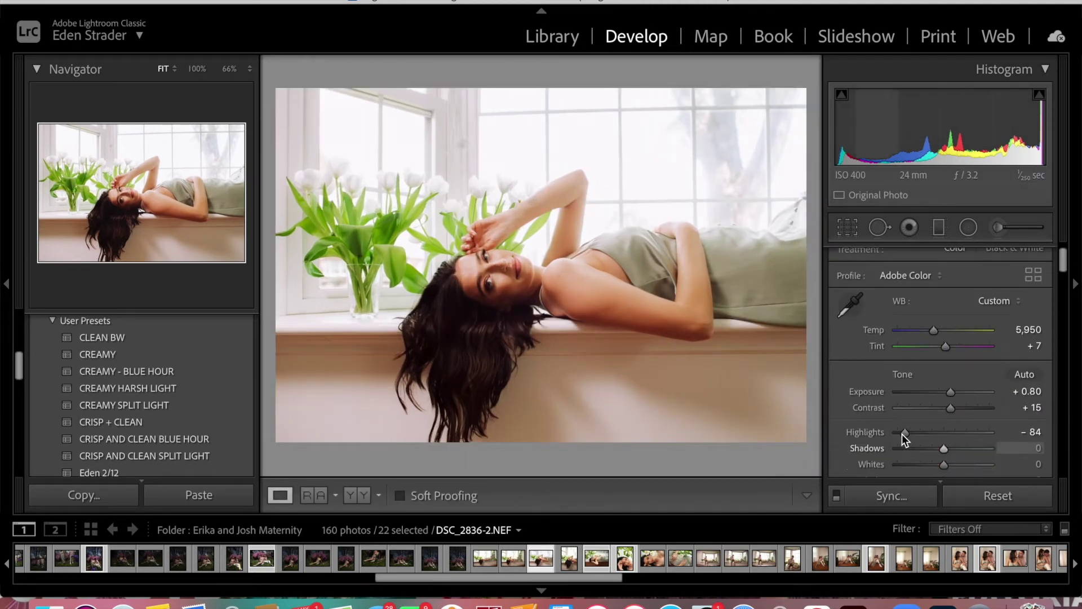
scroll(932, 361, down, 2)
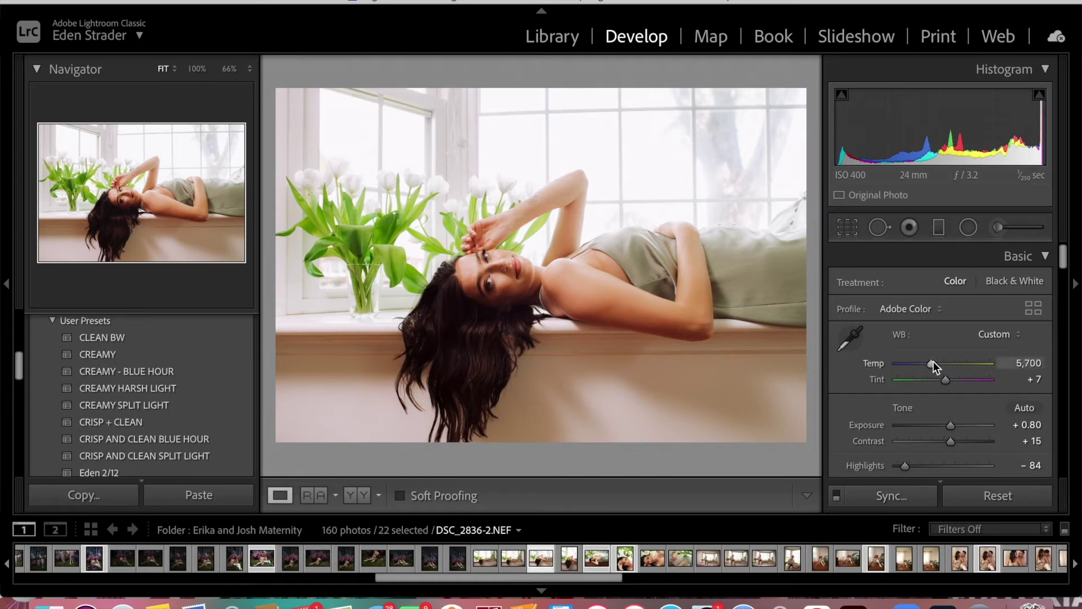
Set the windowsill photo's red saturation to -5 and red hue to -20
scroll(933, 361, down, 10)
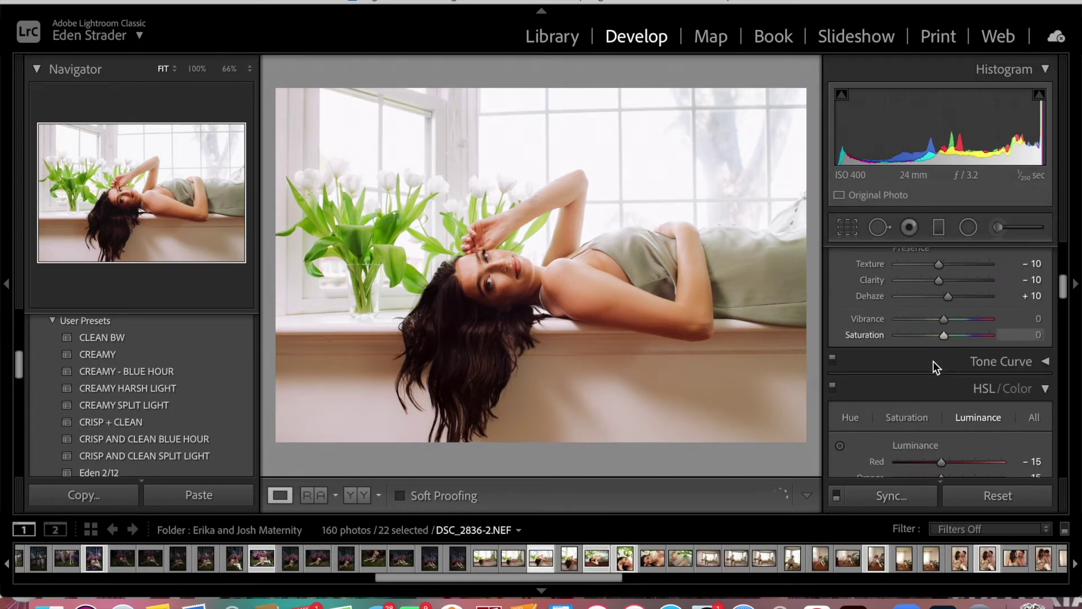
click(908, 288)
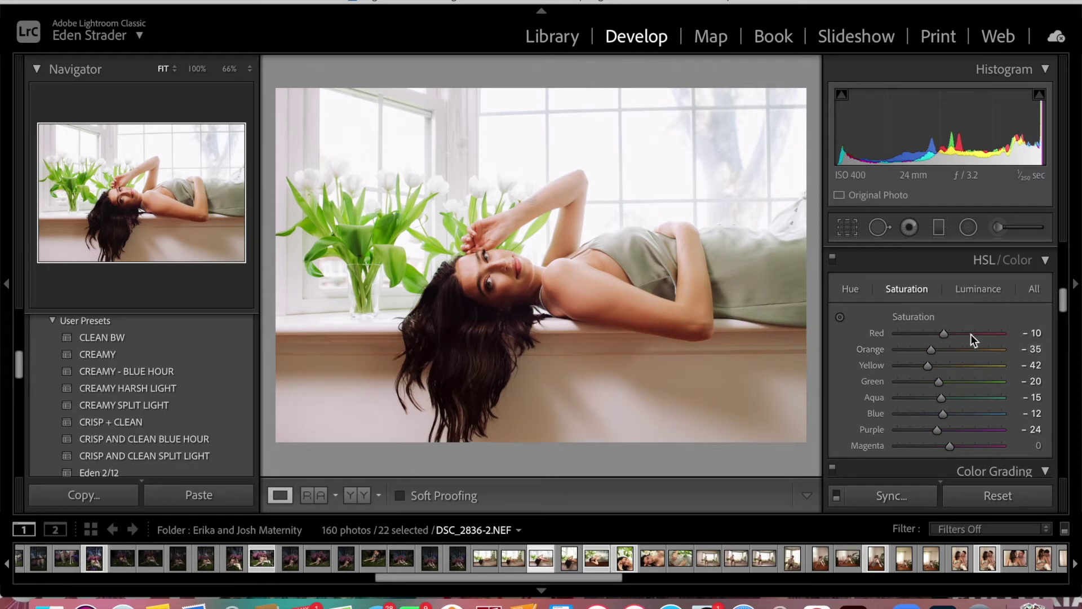
click(850, 289)
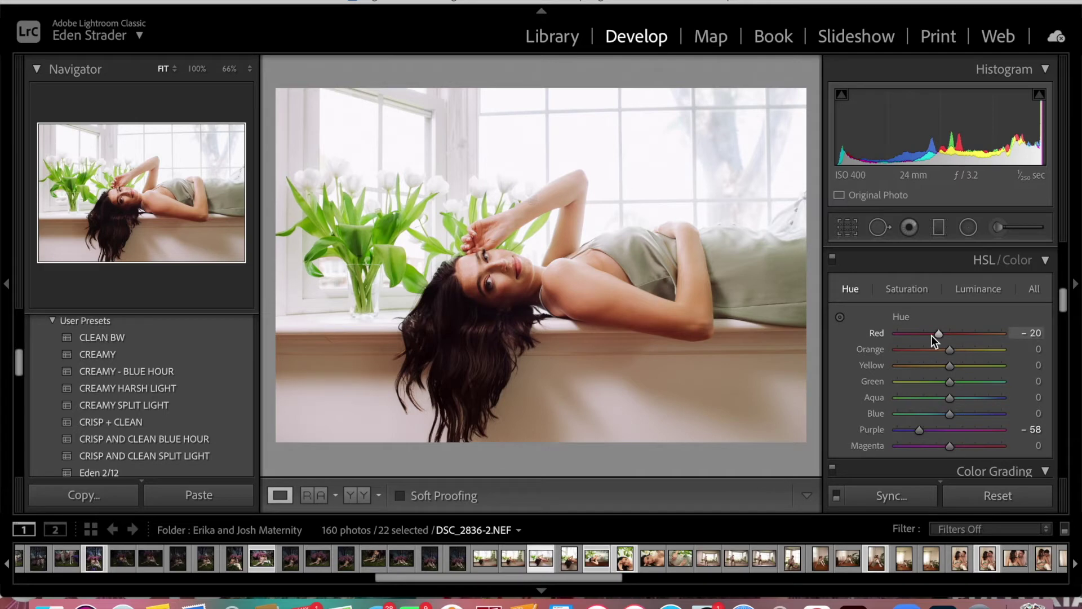
Compare the edited windowsill photo with its original
key(backslash)
key(backslash)
key(backslash)
key(backslash)
Brush a local adjustment over the woman's face with a contrast of -13 and shadows of 8
click(999, 226)
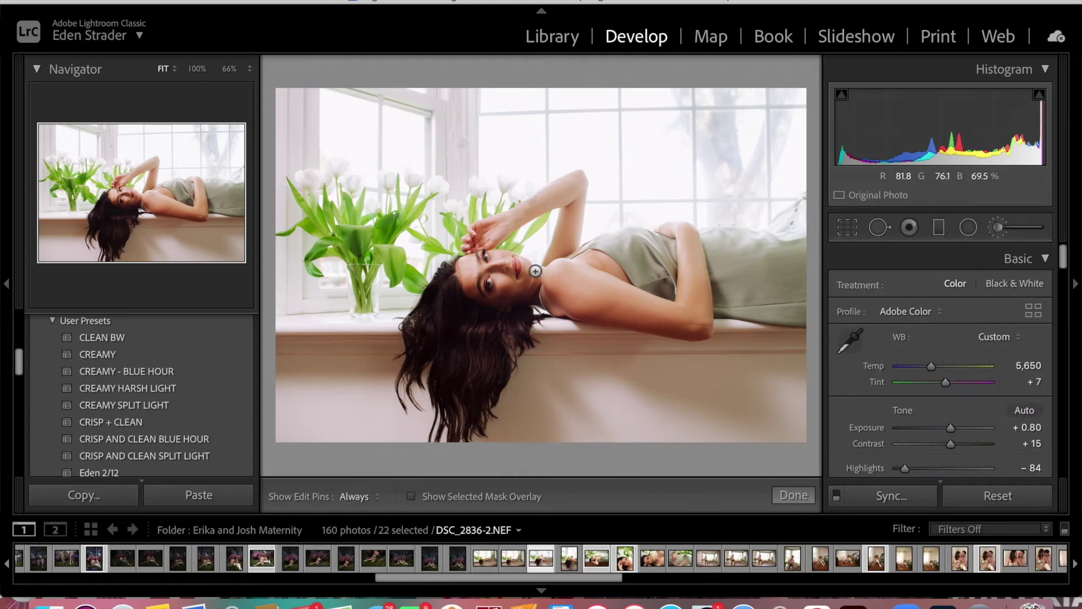
key(h)
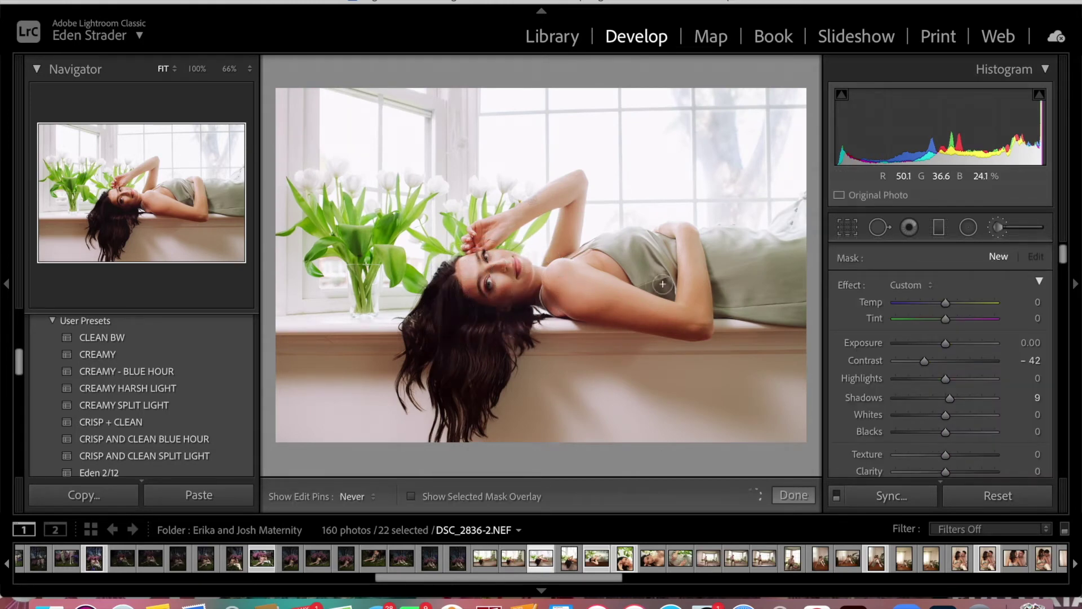
key(h)
drag(951, 363, 939, 361)
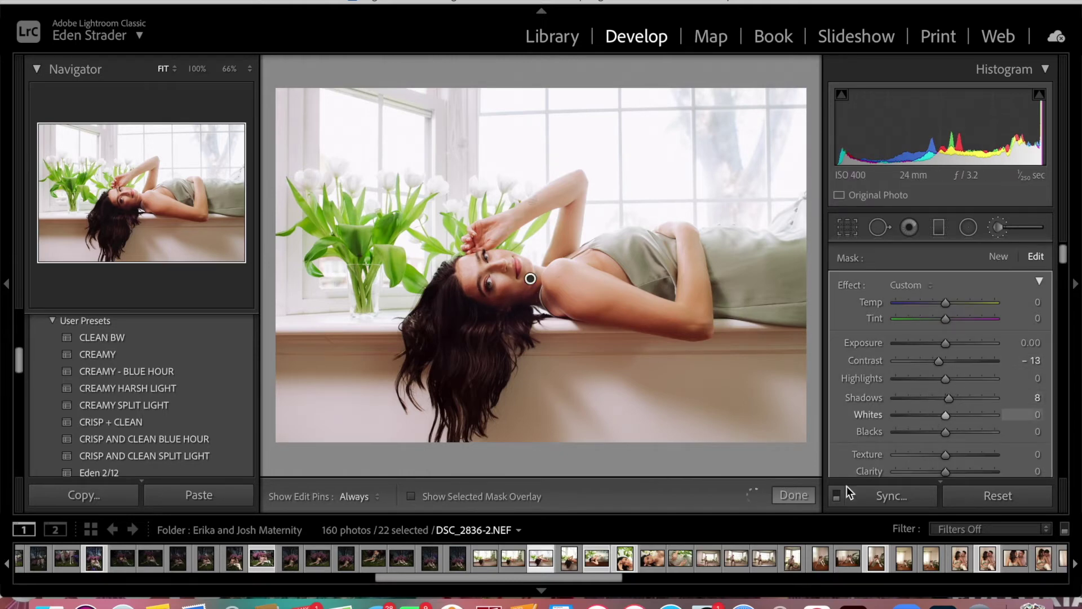
click(790, 495)
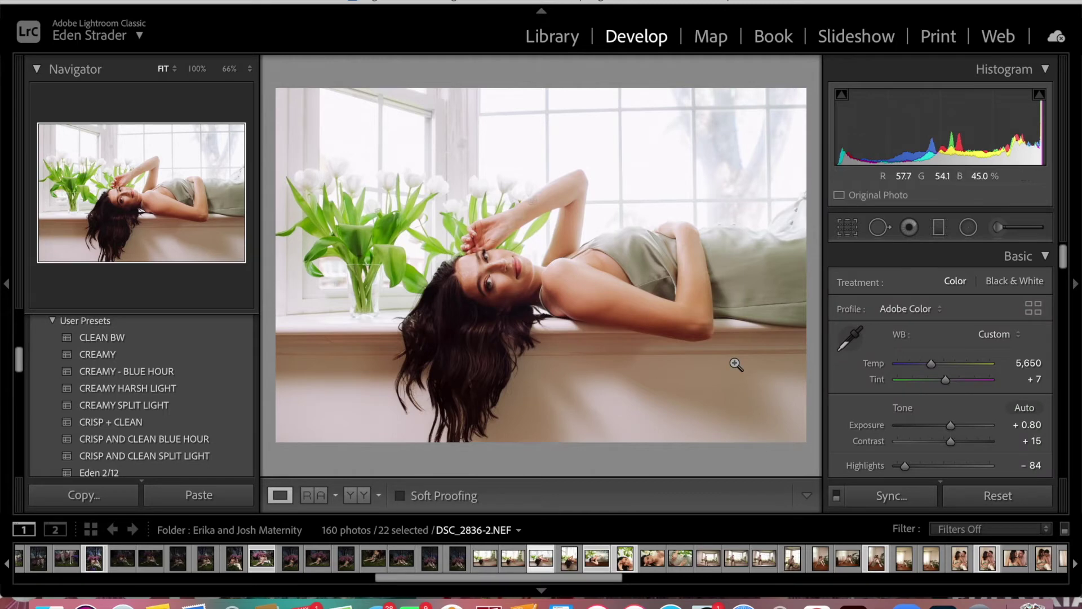
Check the windowsill photo, including the brushed face, against its original
key(backslash)
key(backslash)
key(Right)
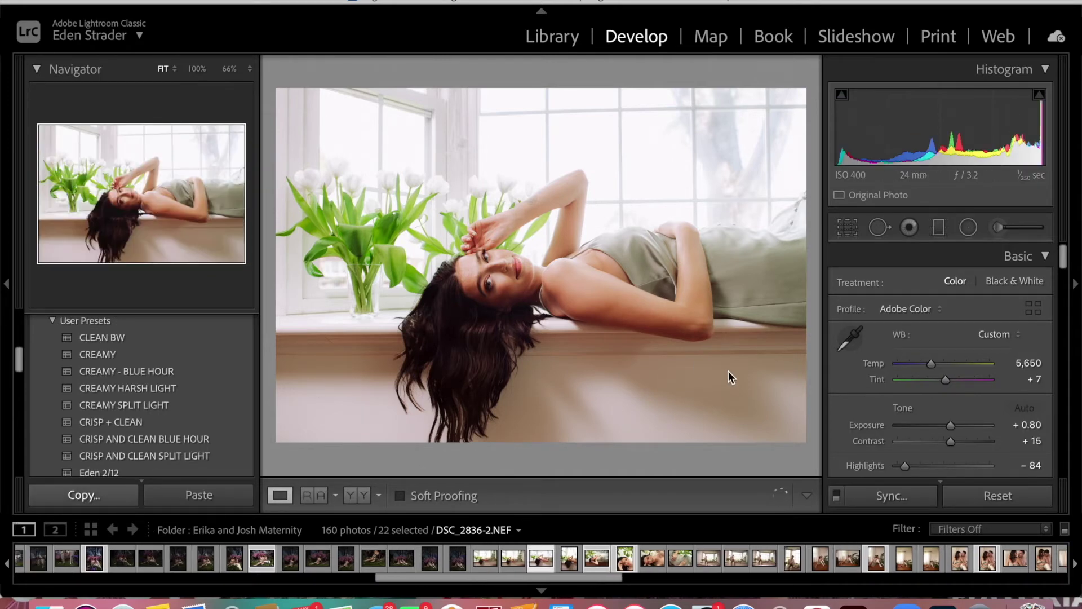
Copy the windowsill photo's settings onto the overhead photo of the woman beside the tulips, and set its exposure to +0.70
key(super+shift+c)
click(816, 416)
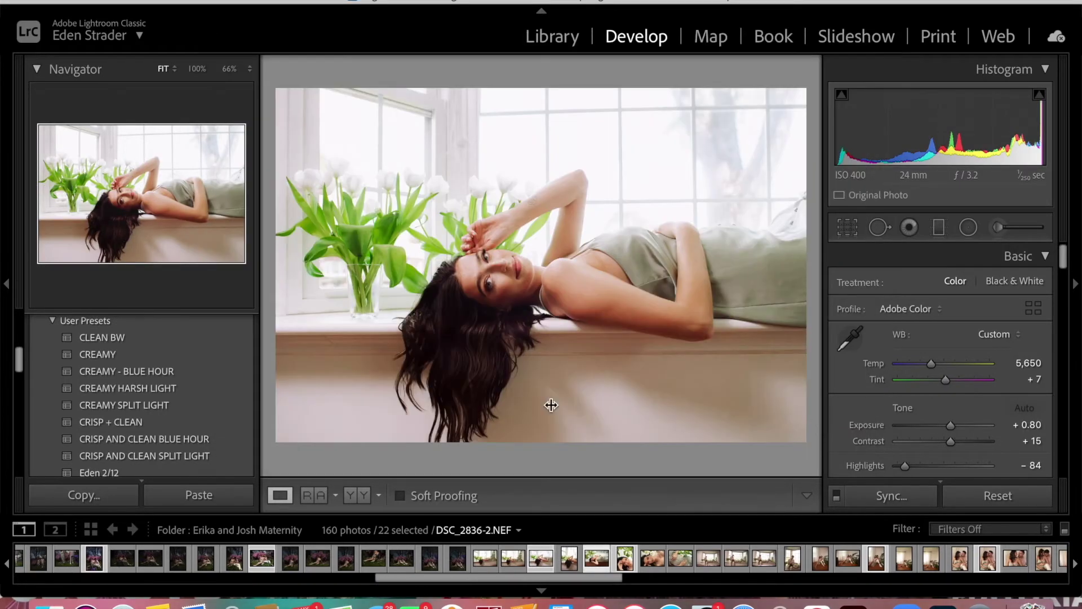
key(Right)
click(196, 499)
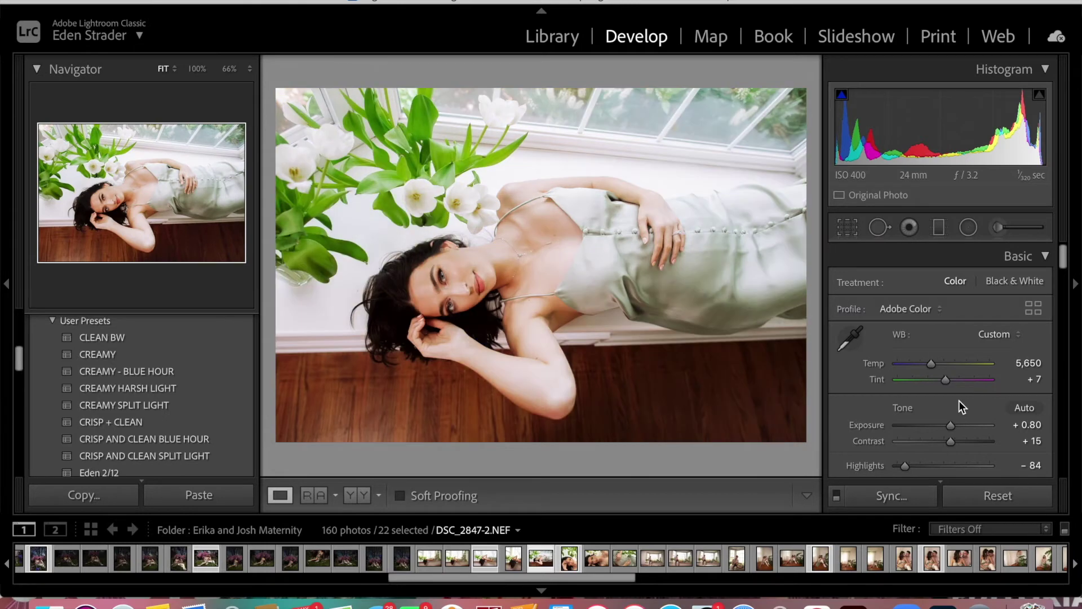
scroll(969, 429, down, 2)
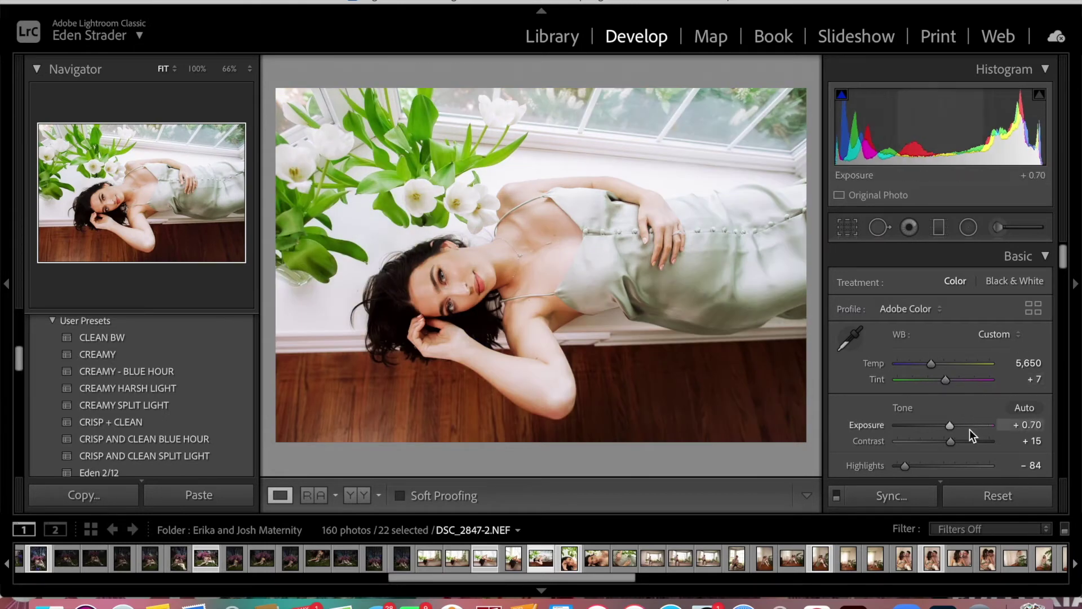
Correct the perspective of the overhead tulip photo with a slight Transform adjustment
scroll(973, 394, down, 10)
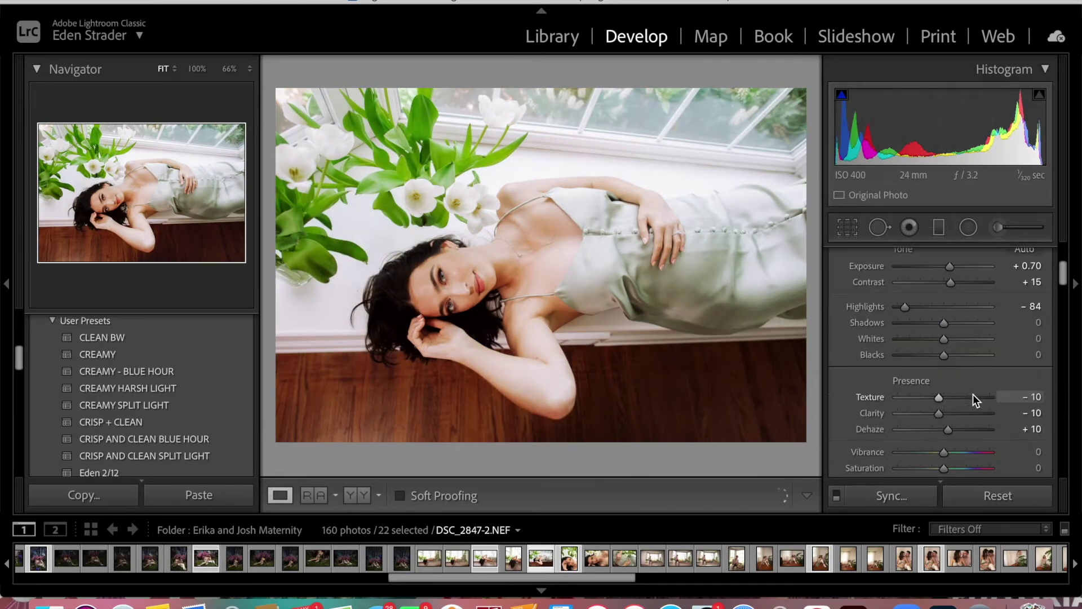
scroll(972, 394, down, 8)
scroll(972, 394, up, 3)
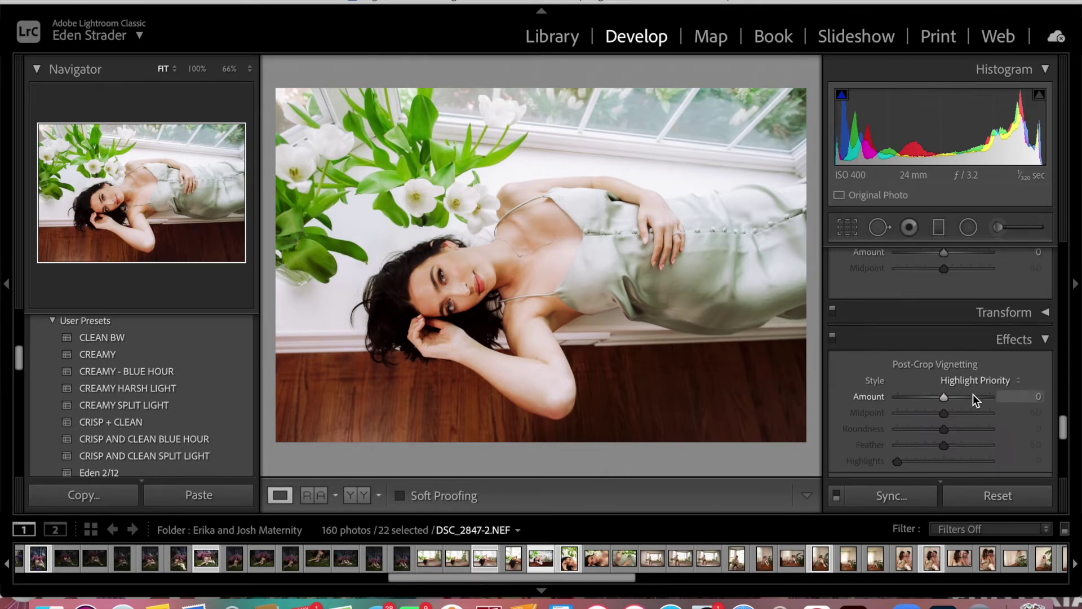
click(1043, 401)
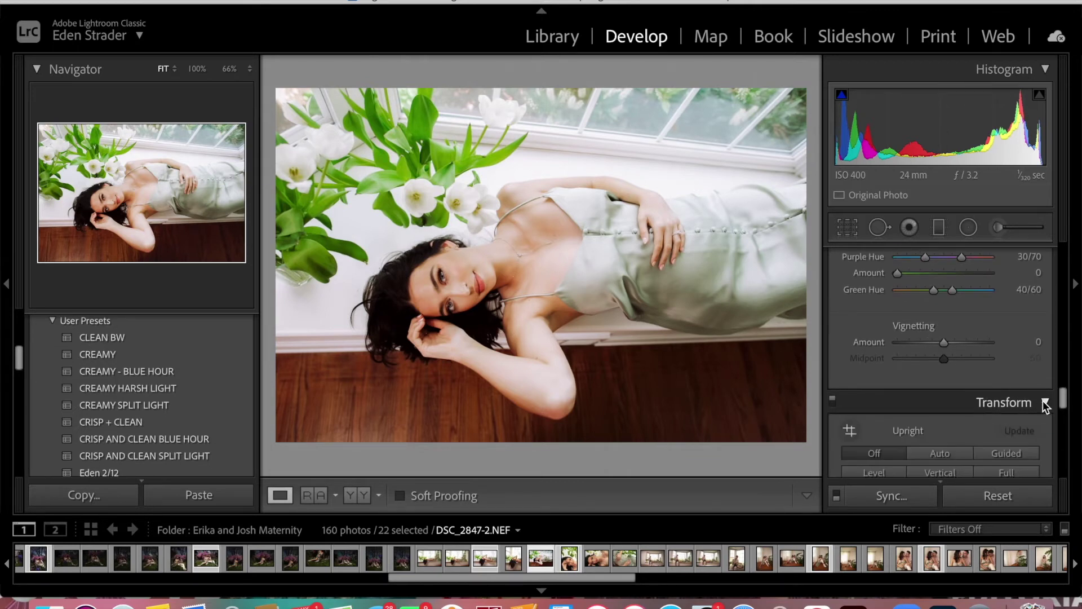
scroll(1043, 400, down, 2)
scroll(1043, 400, down, 2)
drag(944, 383, 948, 384)
Crop the overhead tulip photo in slightly tighter and straighten it to an angle of 0.72
click(848, 223)
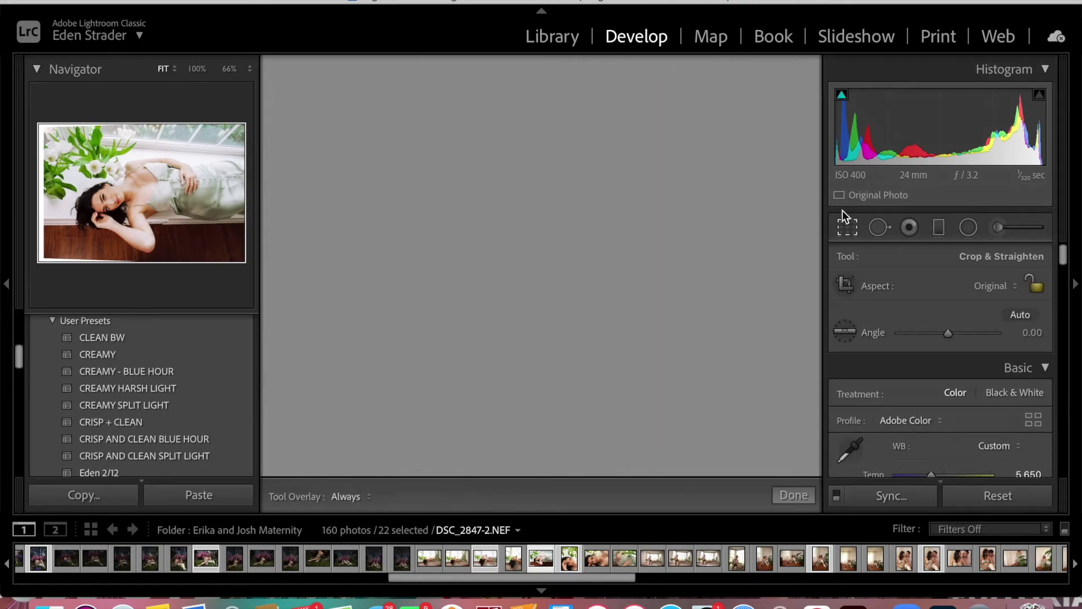
mouse_move(295, 99)
mouse_down()
mouse_move(282, 97)
mouse_move(302, 107)
mouse_up()
mouse_move(489, 207)
mouse_down()
mouse_move(486, 229)
mouse_move(485, 219)
mouse_up()
key(Return)
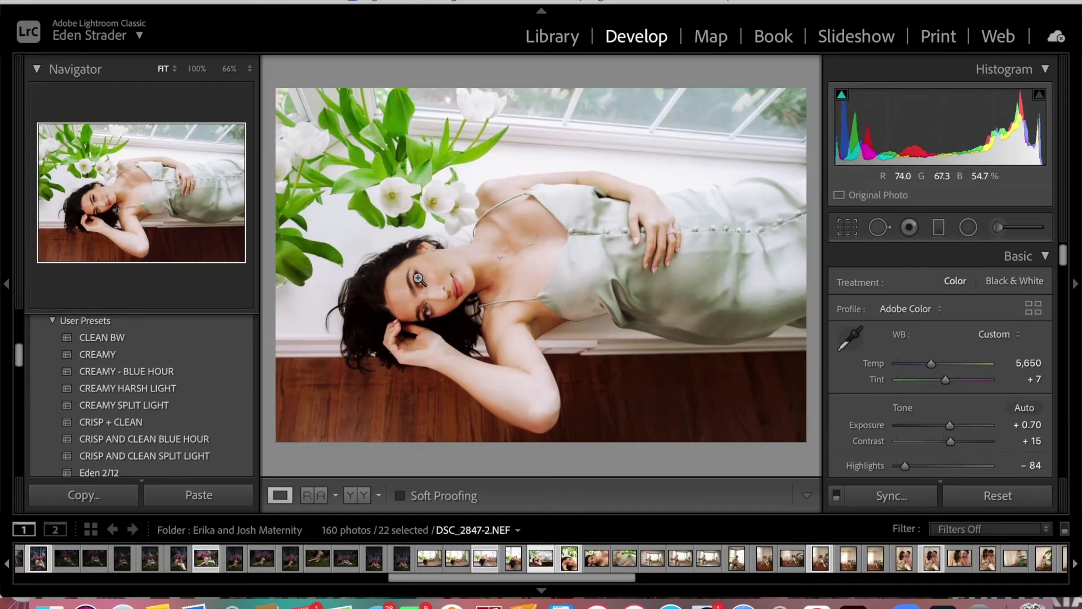
click(847, 227)
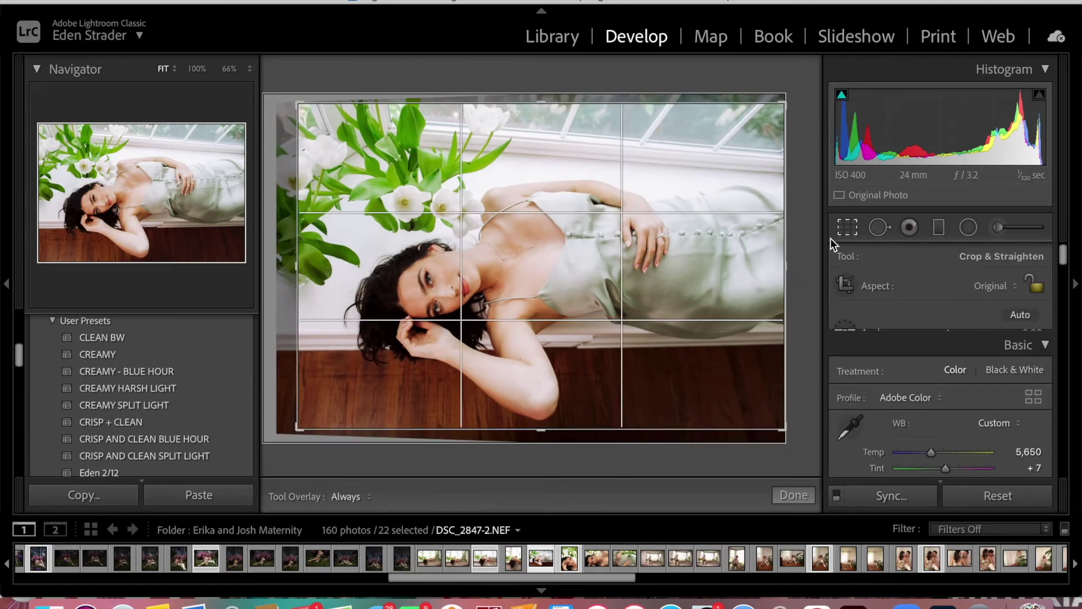
drag(803, 253, 800, 259)
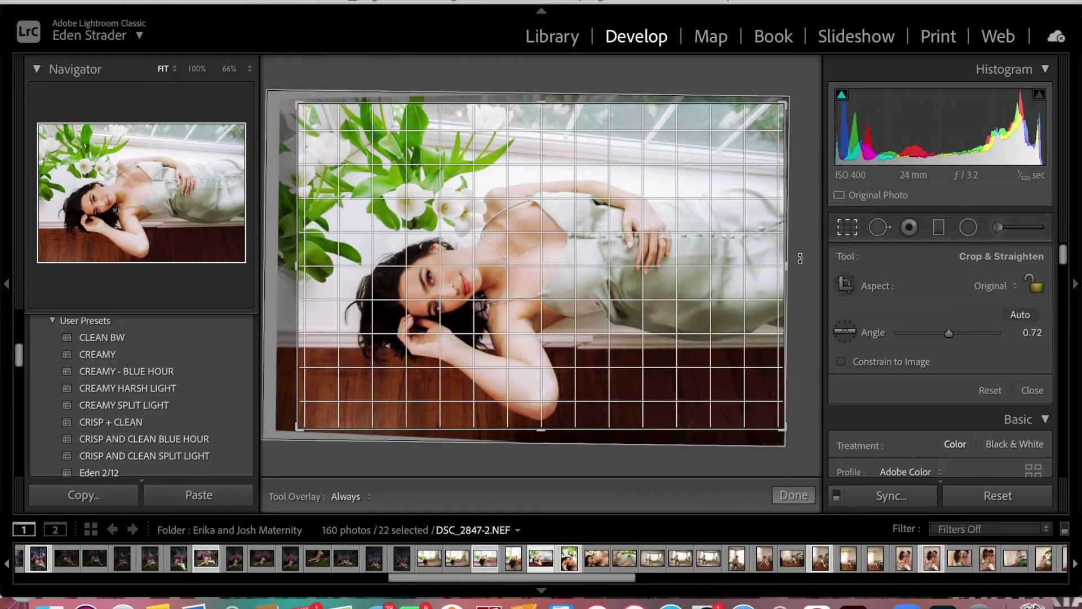
key(Return)
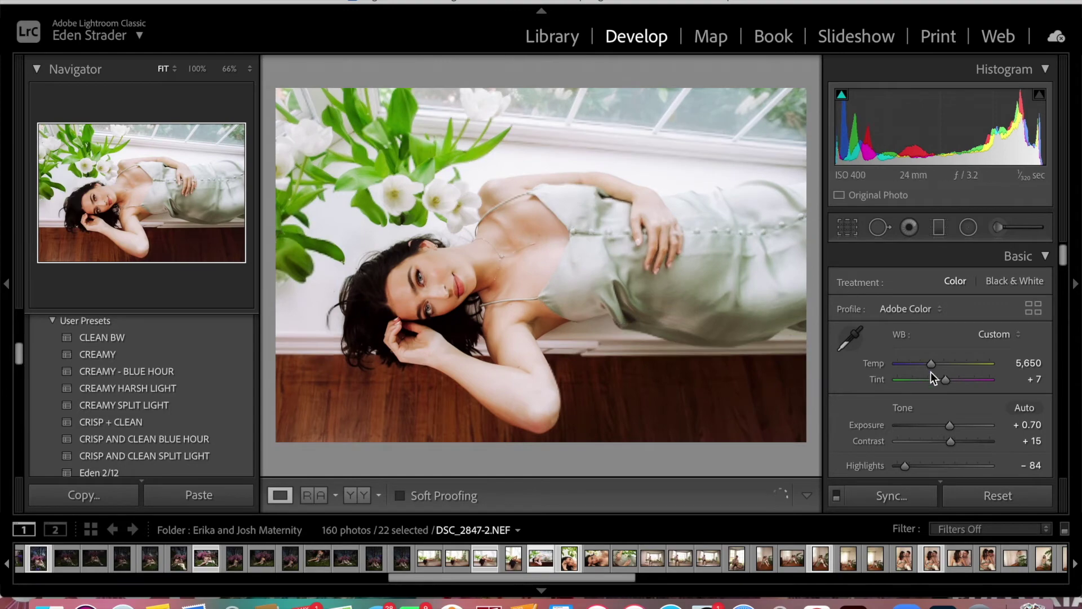
Compare the overhead tulip photo with its original, and reset the yellow saturation to 0 on it and the previous windowsill photo
key(backslash)
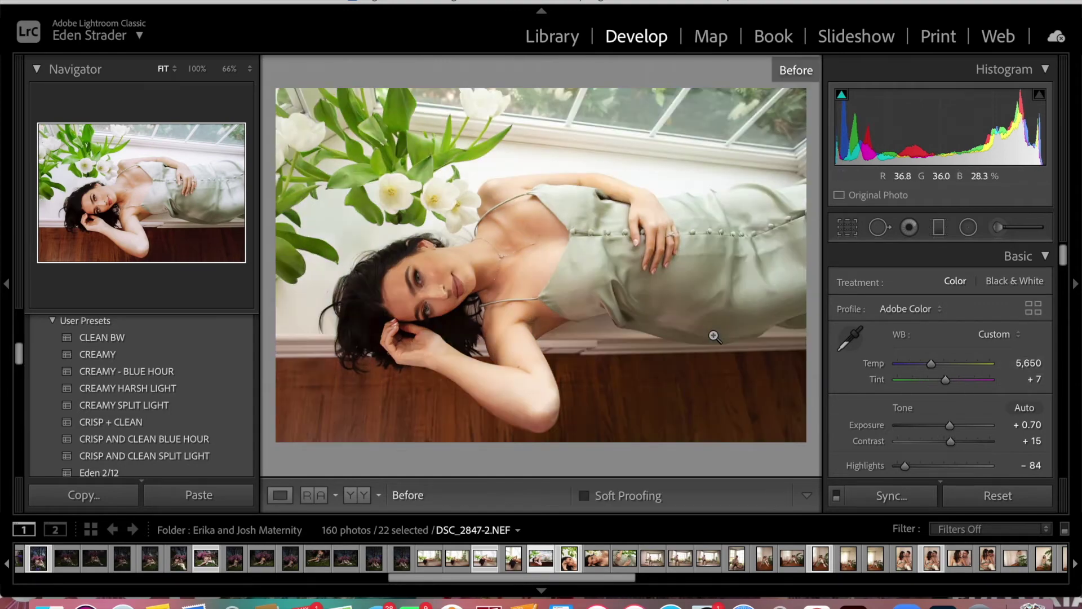
key(backslash)
scroll(885, 388, down, 10)
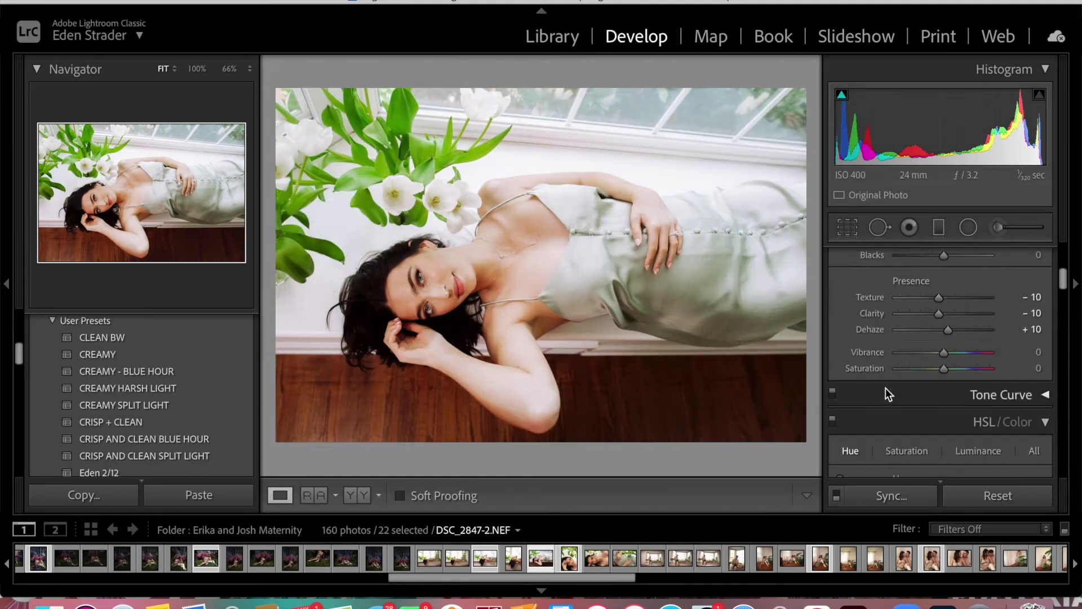
click(906, 339)
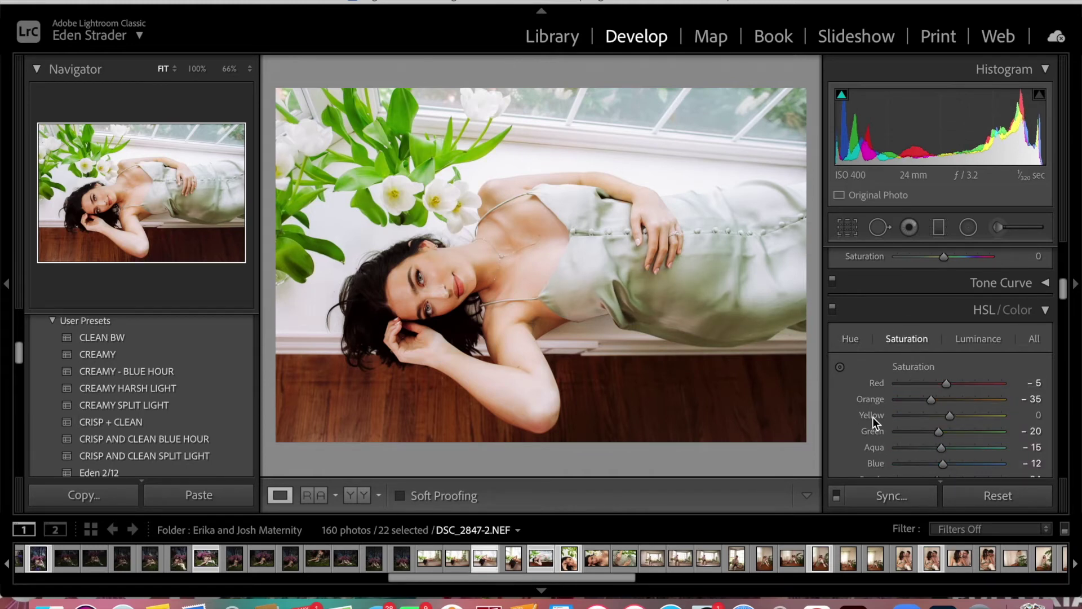
key(Left)
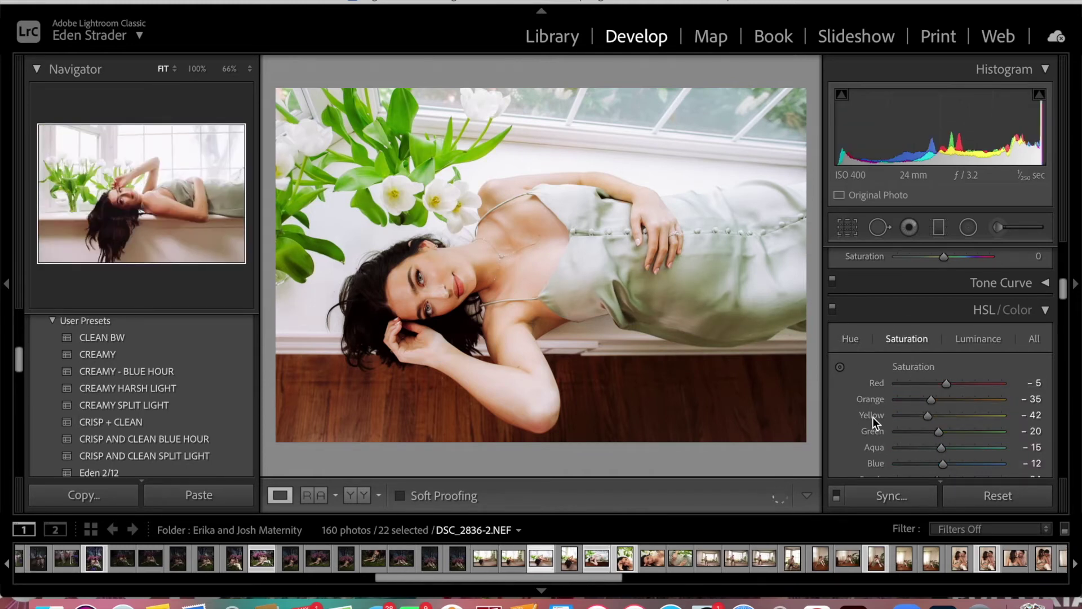
double_click(873, 417)
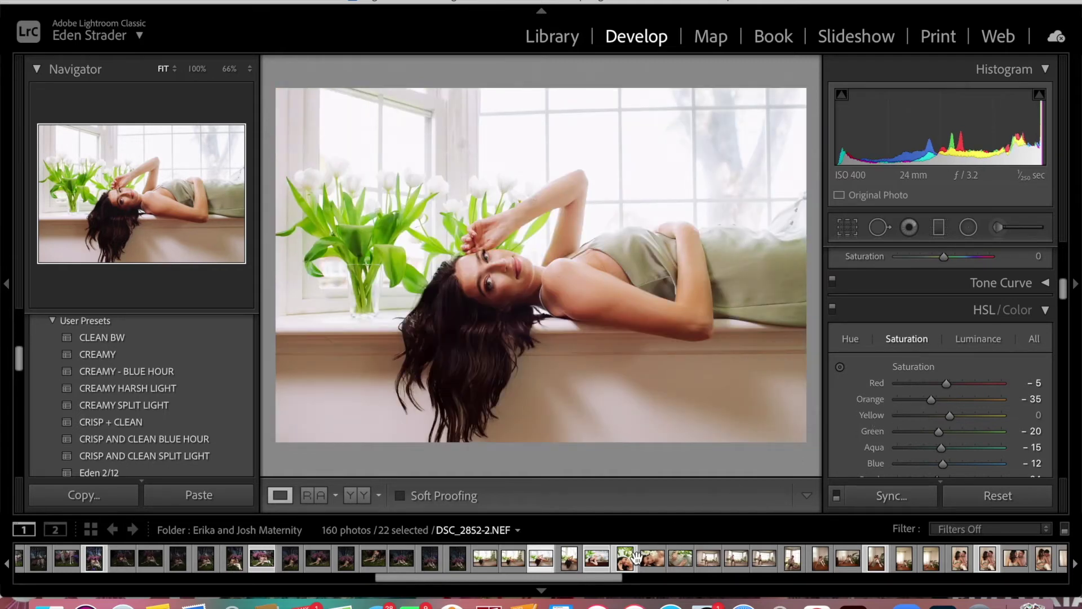
Copy the overhead tulip photo's develop settings and paste them onto the close-up portrait of the woman under the tulips
key(Left)
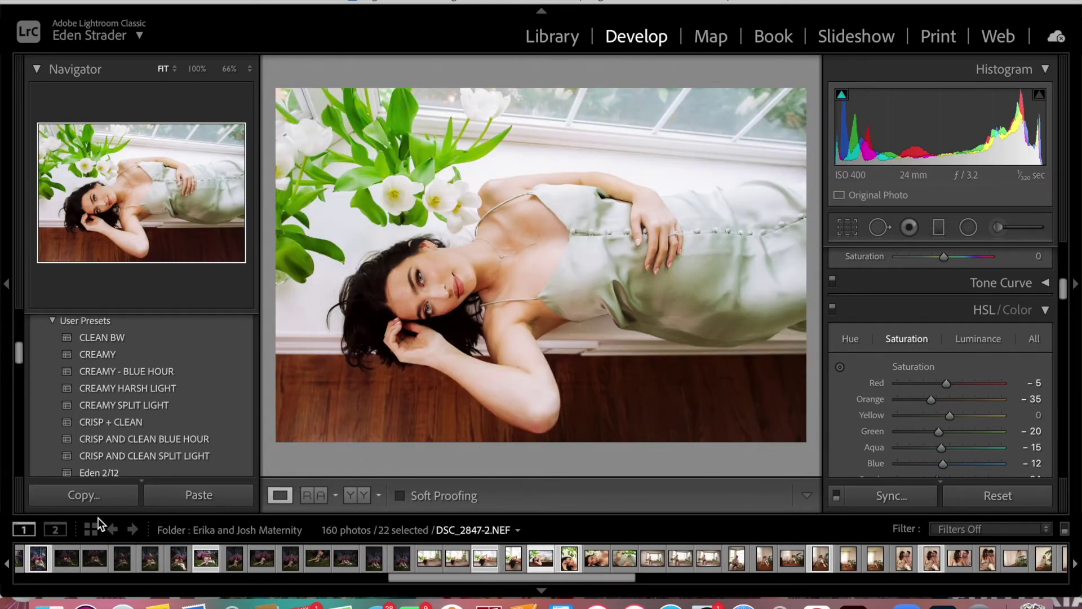
click(93, 498)
click(810, 419)
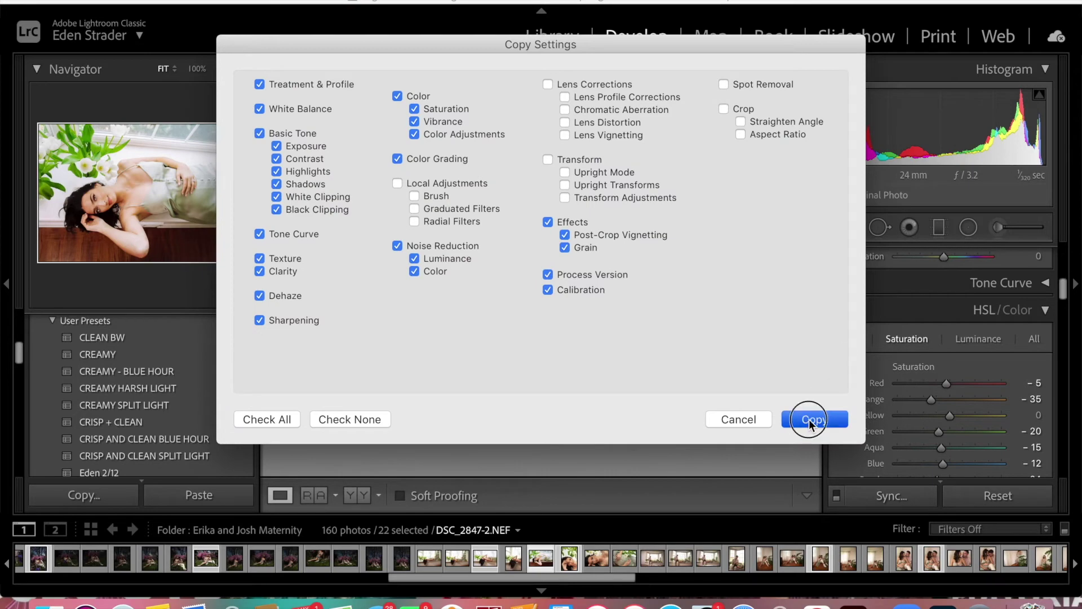
key(Right)
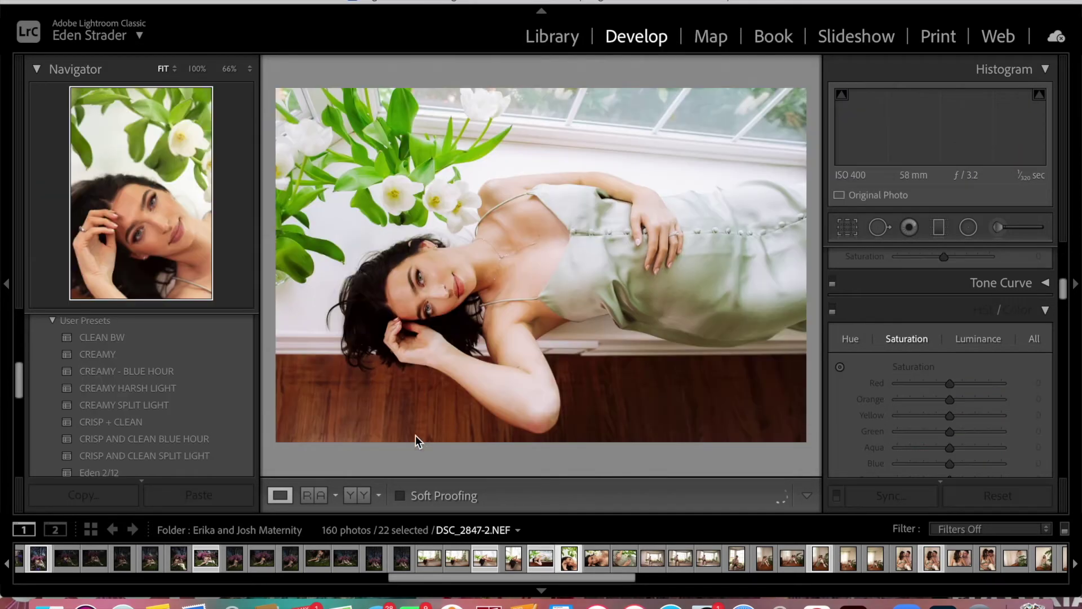
click(225, 500)
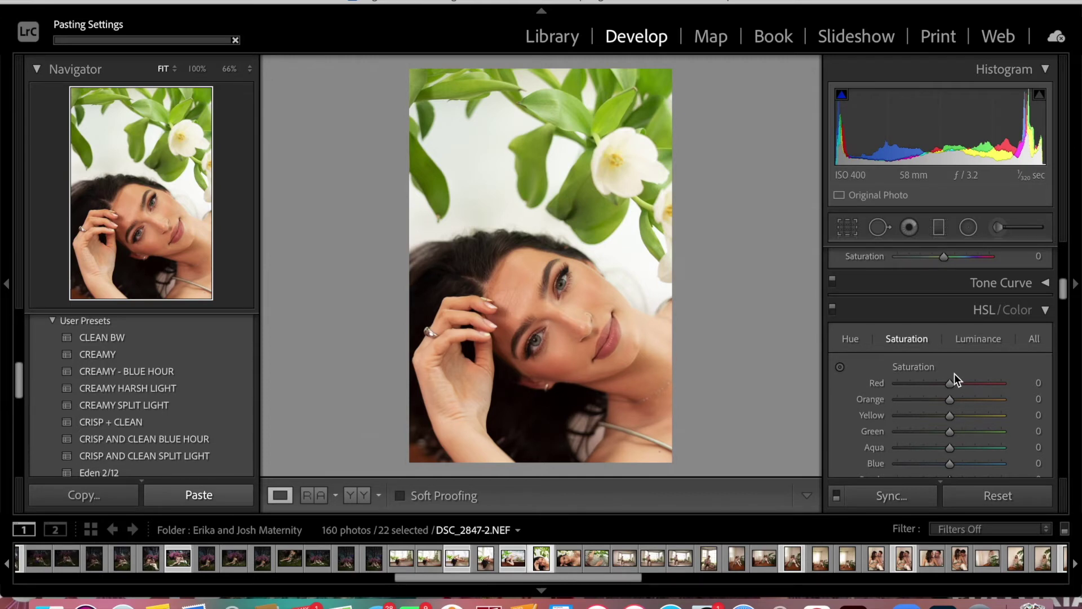
key(Right)
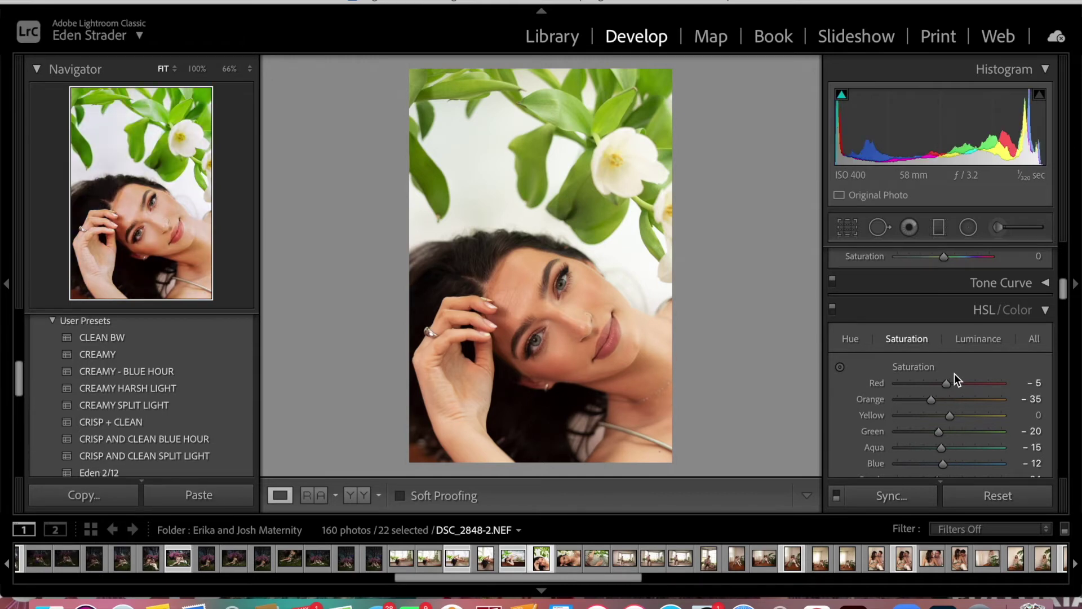
Brush a local adjustment with contrast -42 and shadows 9 over both of the woman's eyes in the close-up portrait
scroll(954, 373, up, 2)
click(955, 373)
scroll(969, 310, up, 5)
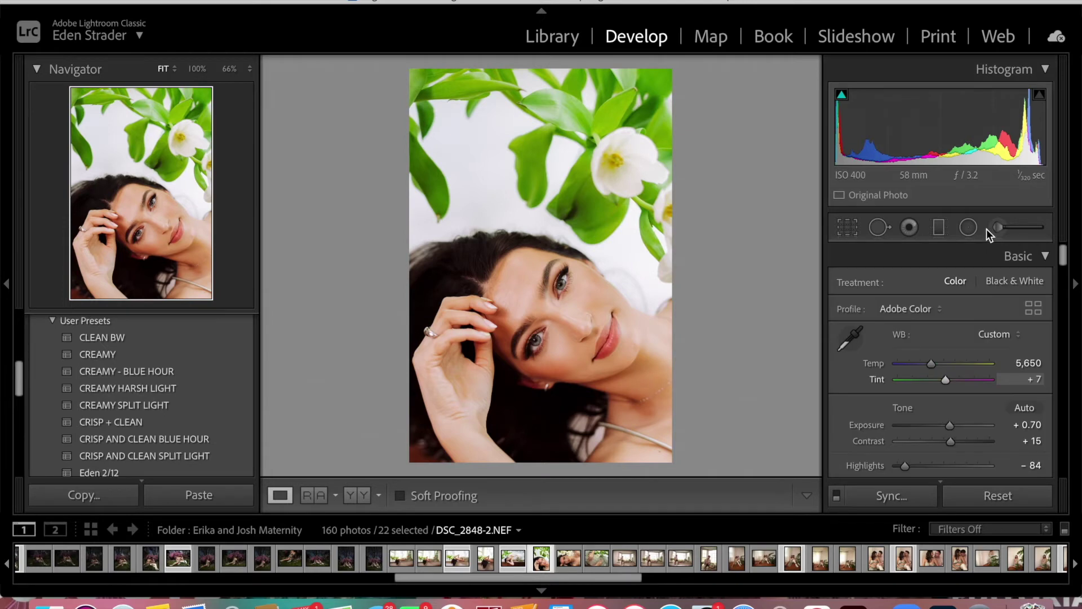
click(998, 227)
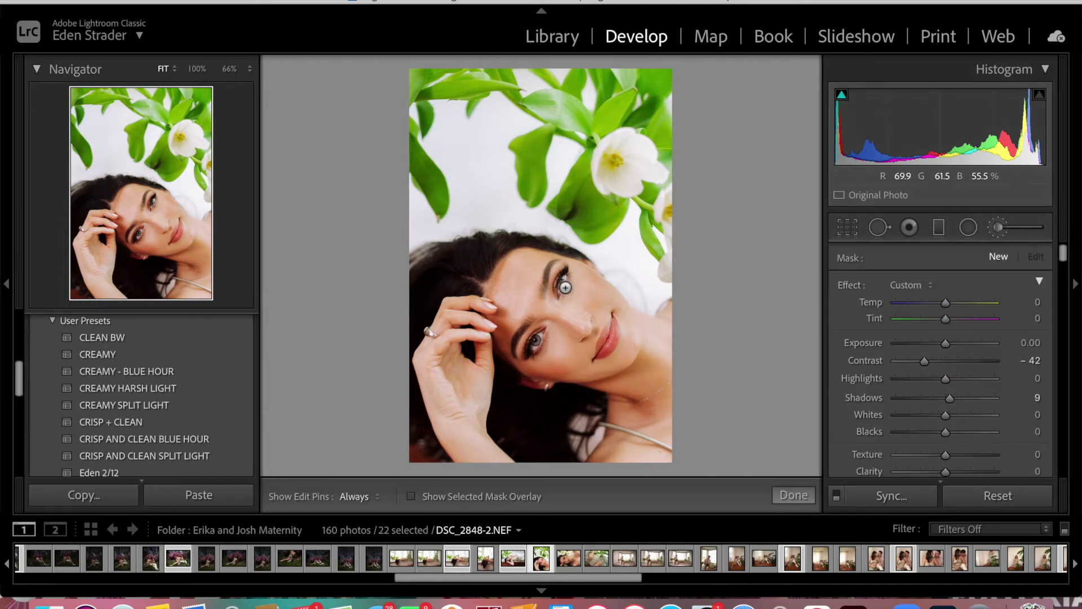
key(h)
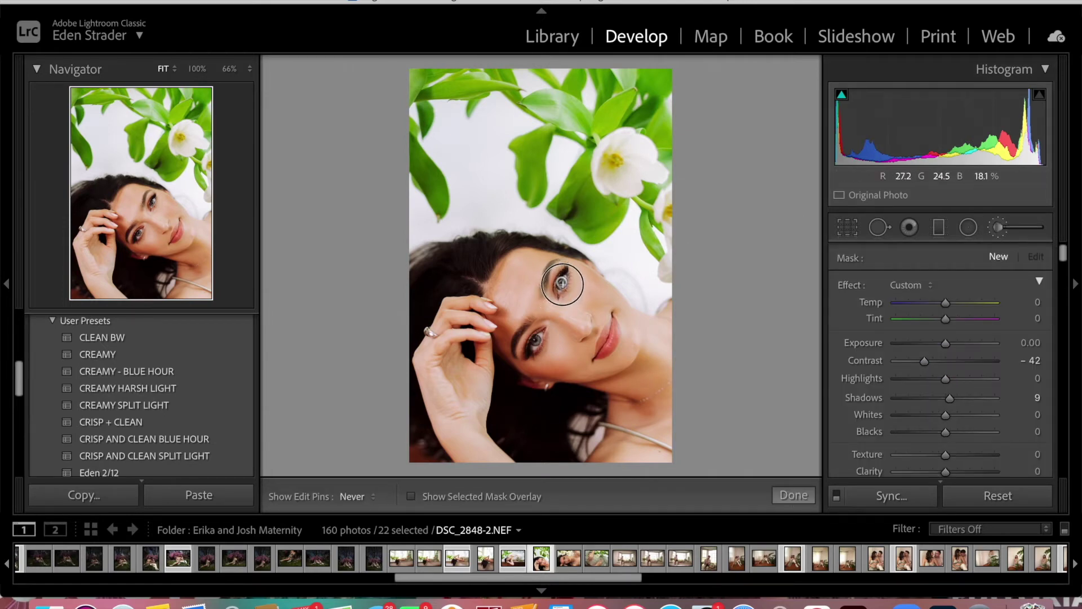
click(539, 343)
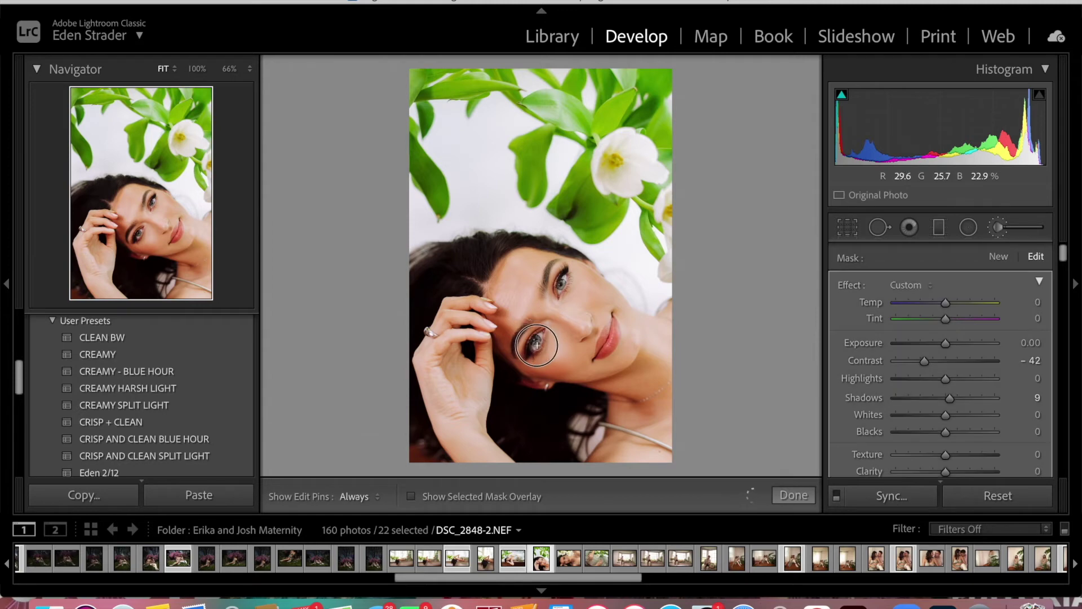
drag(532, 348, 530, 350)
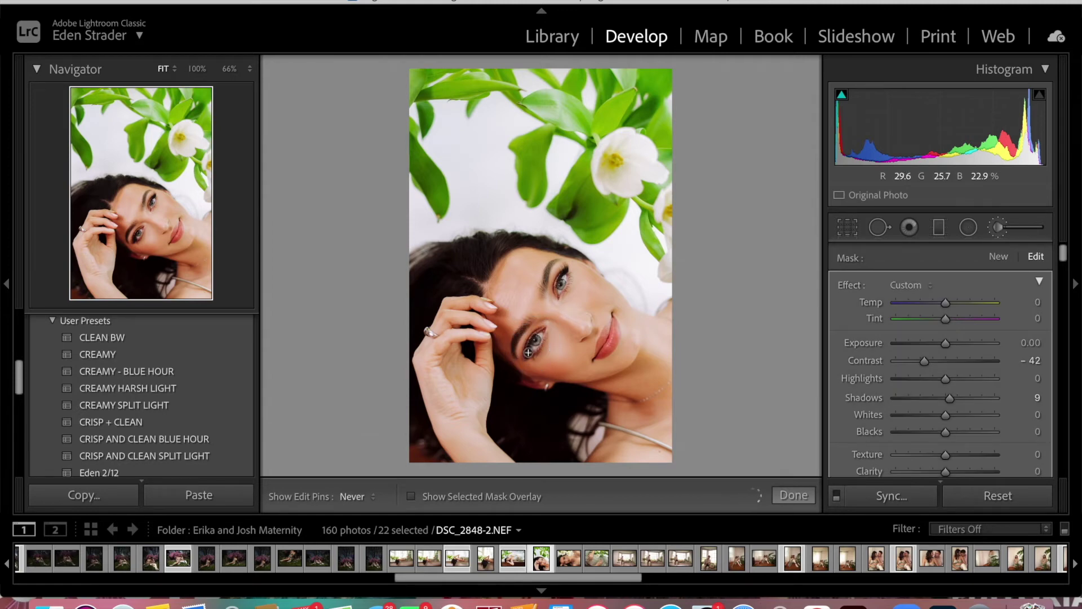
click(792, 496)
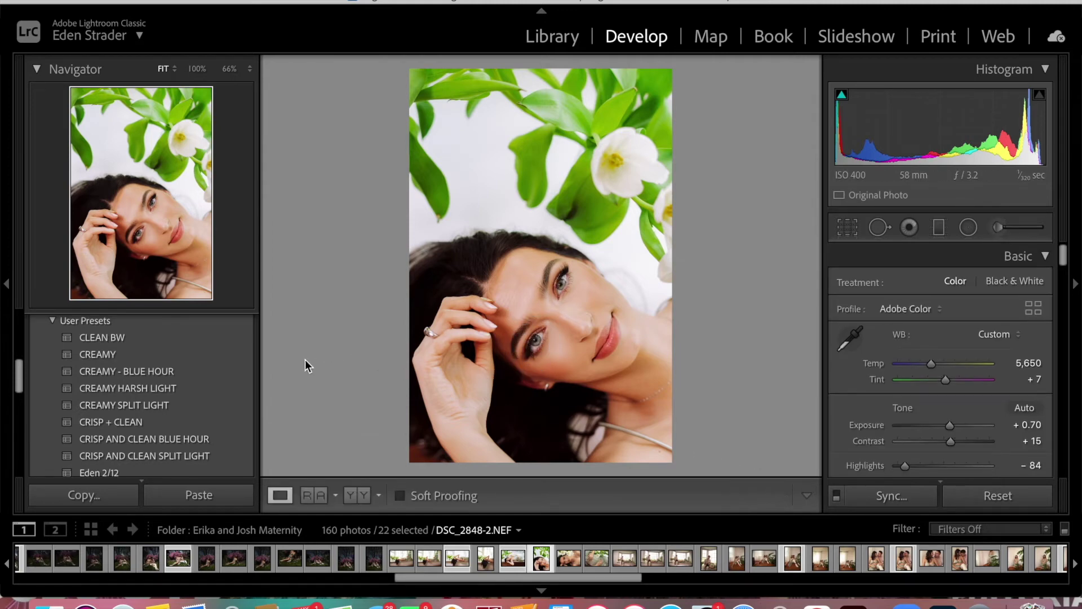
Set the close-up tulip portrait's highlights to -52
click(213, 353)
click(225, 371)
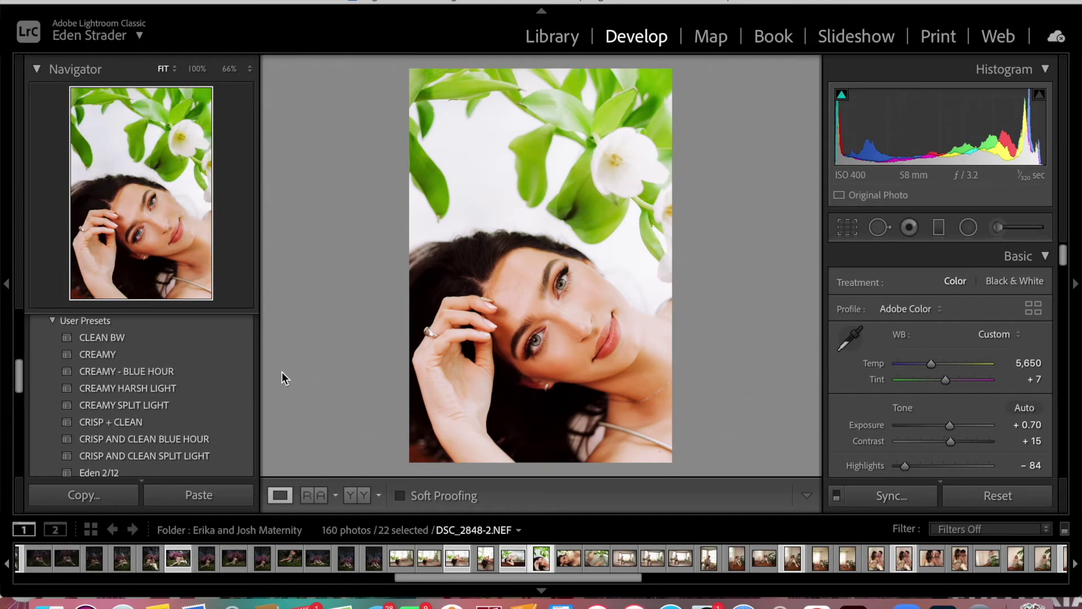
scroll(962, 427, down, 2)
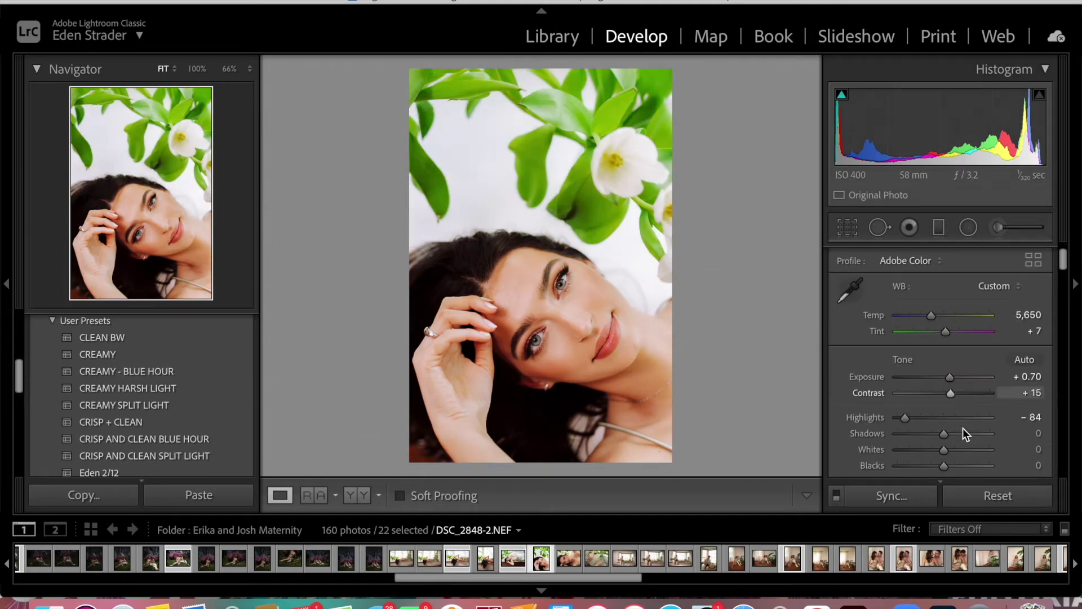
drag(922, 414, 920, 418)
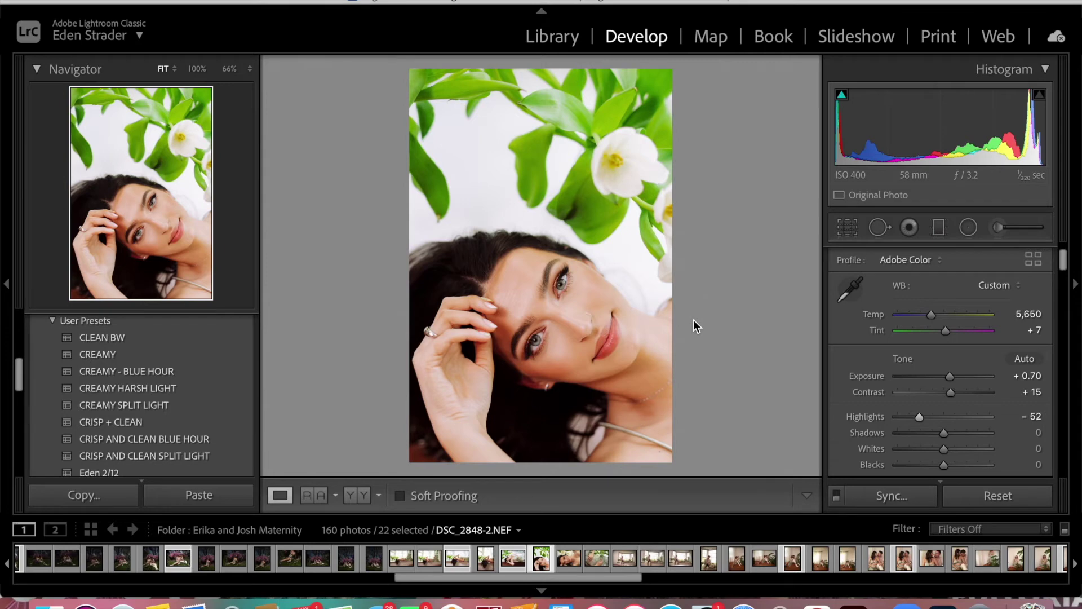
Paste the copied settings onto the photo of the couple seated on the wooden floor, and set its exposure to +1.00
key(Right)
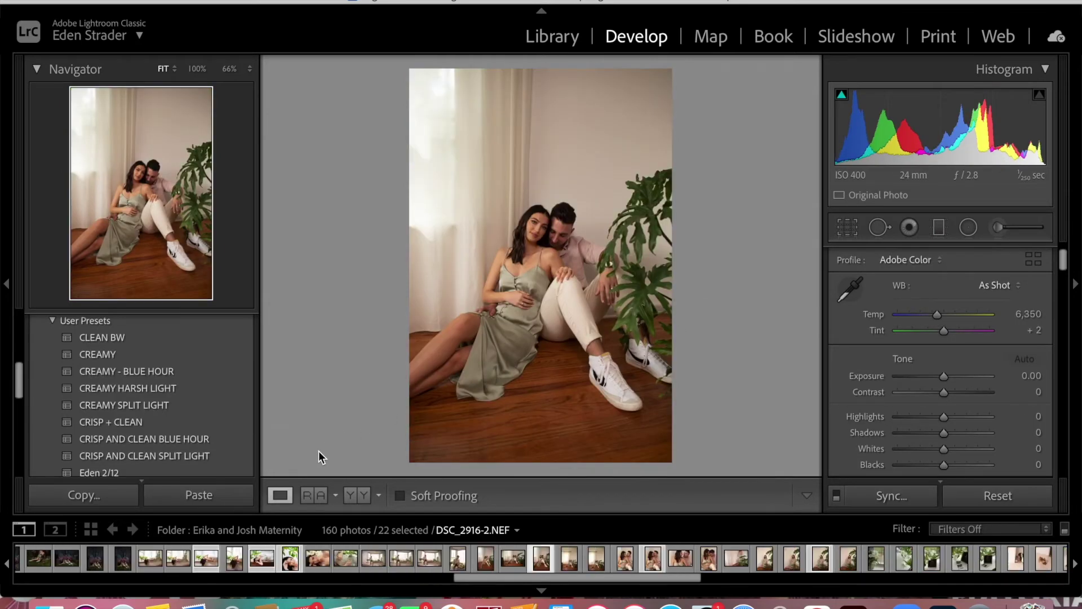
click(228, 500)
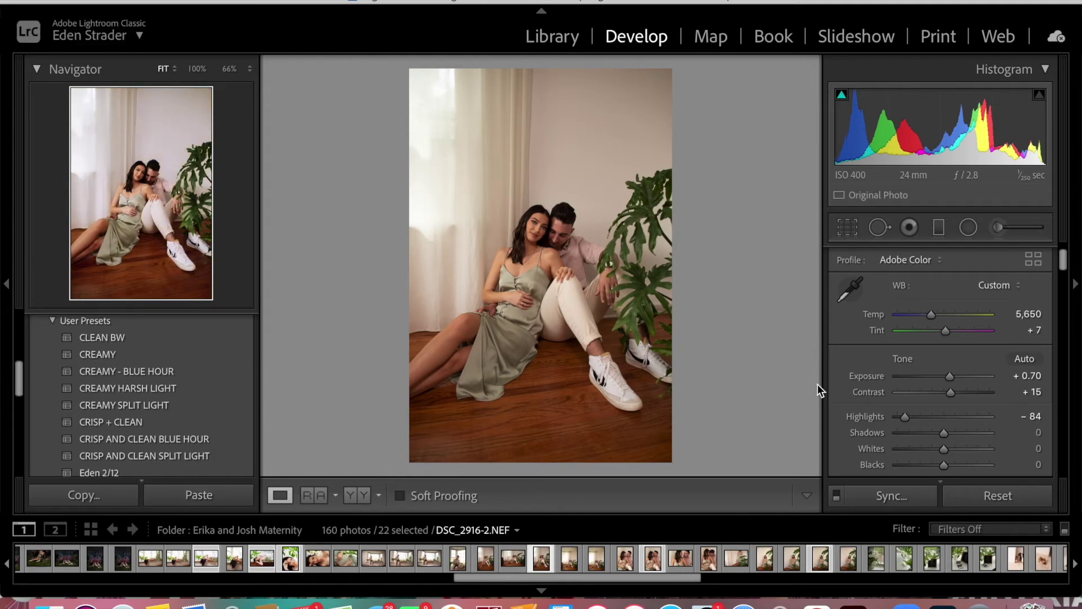
mouse_move(949, 376)
mouse_down()
mouse_move(946, 395)
mouse_move(954, 377)
mouse_up()
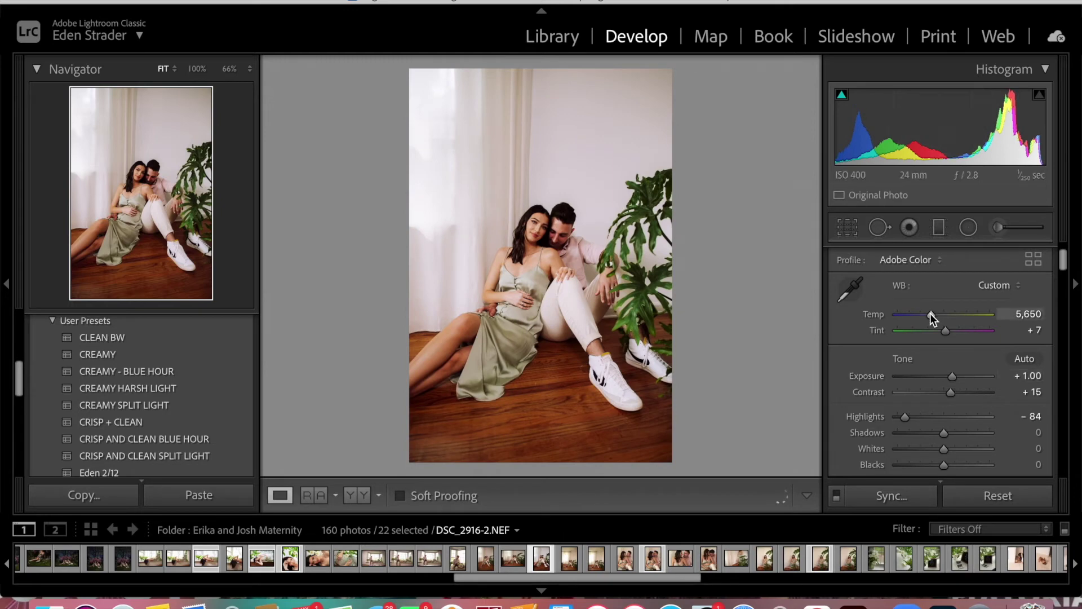
Apply the CREAMY preset to the seated couple photo, and set its highlights to -48 and contrast to +5
click(237, 359)
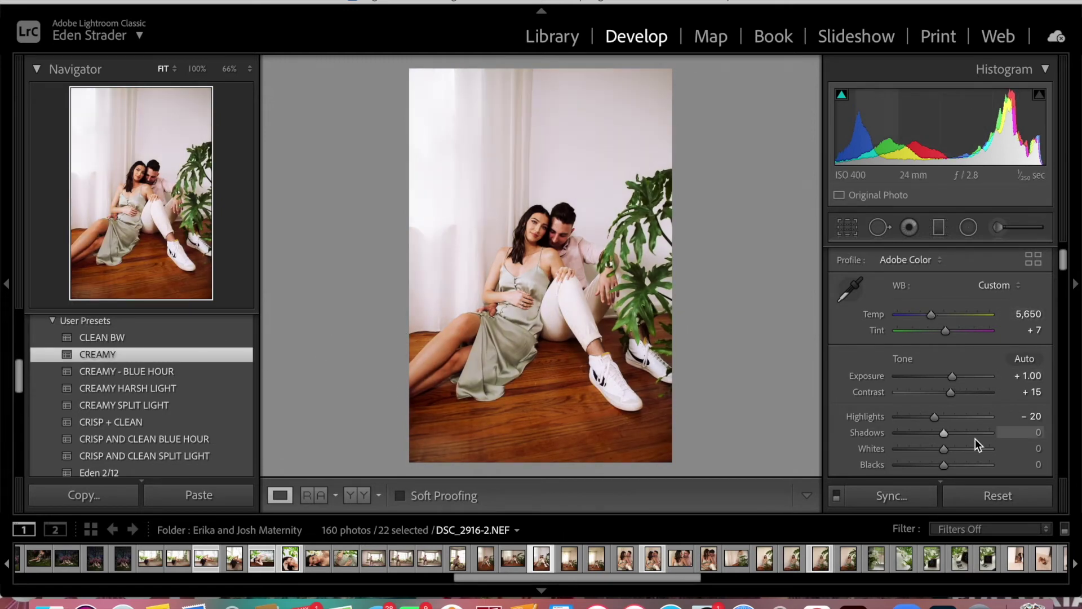
click(921, 418)
double_click(878, 390)
key(Up)
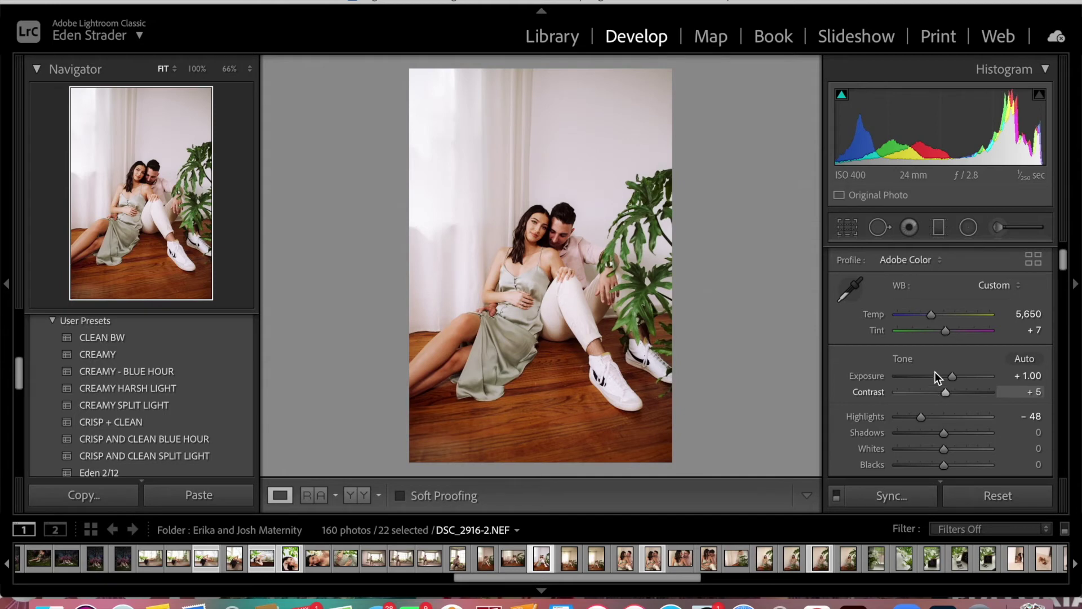
Brush a local adjustment with contrast -42 and shadows 9 over the couple's faces
click(1006, 230)
key(h)
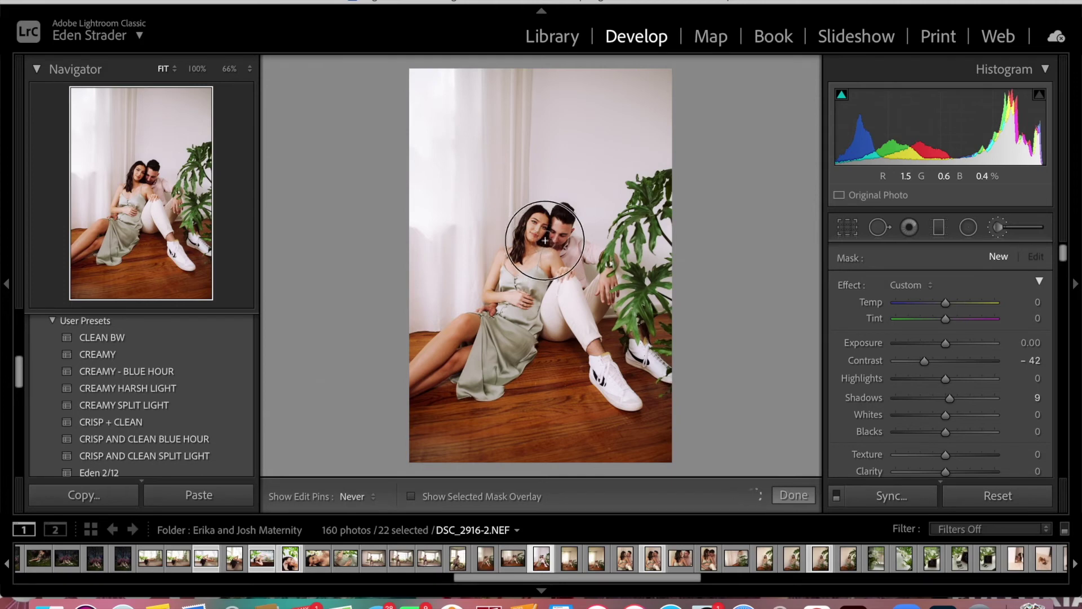
key(h)
drag(901, 363, 905, 363)
Erase part of the brushed adjustment around the woman's face with a size 3.0 eraser, and finish the brush edit
scroll(1009, 425, down, 5)
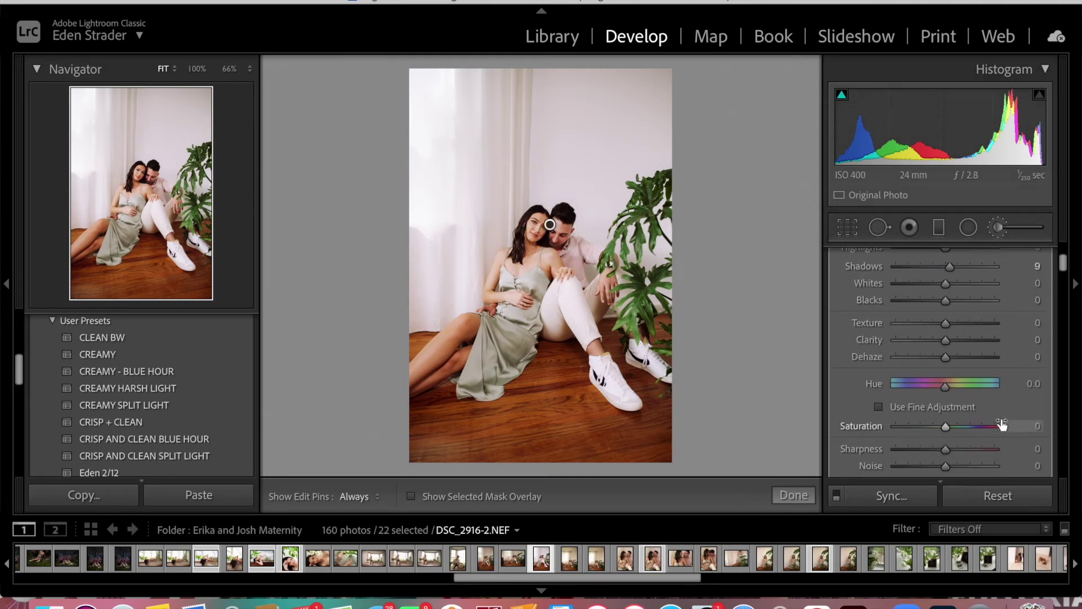
scroll(992, 421, down, 6)
click(986, 387)
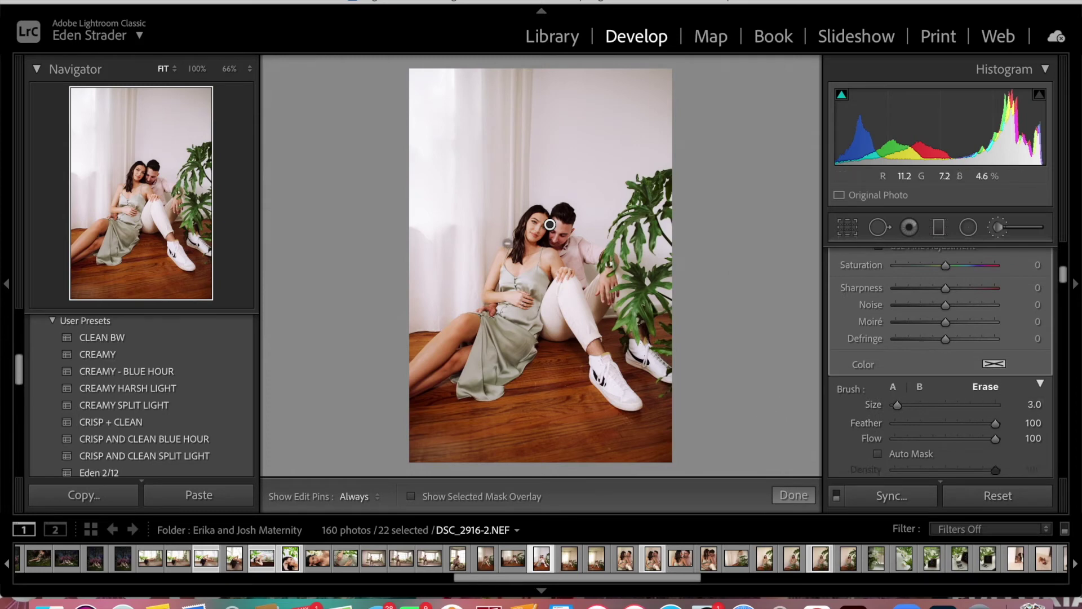
key(h)
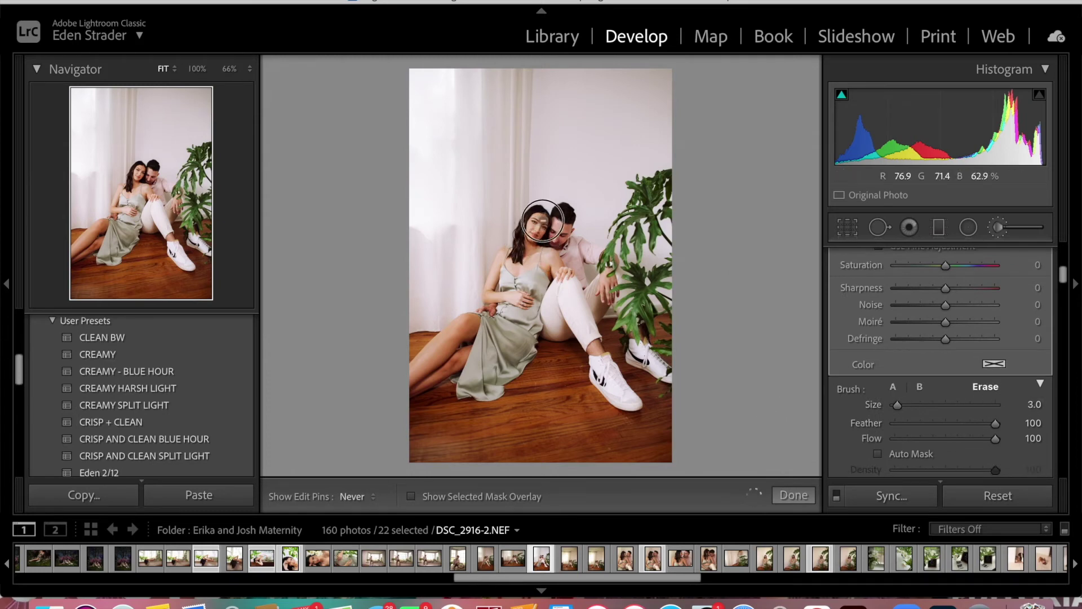
key(h)
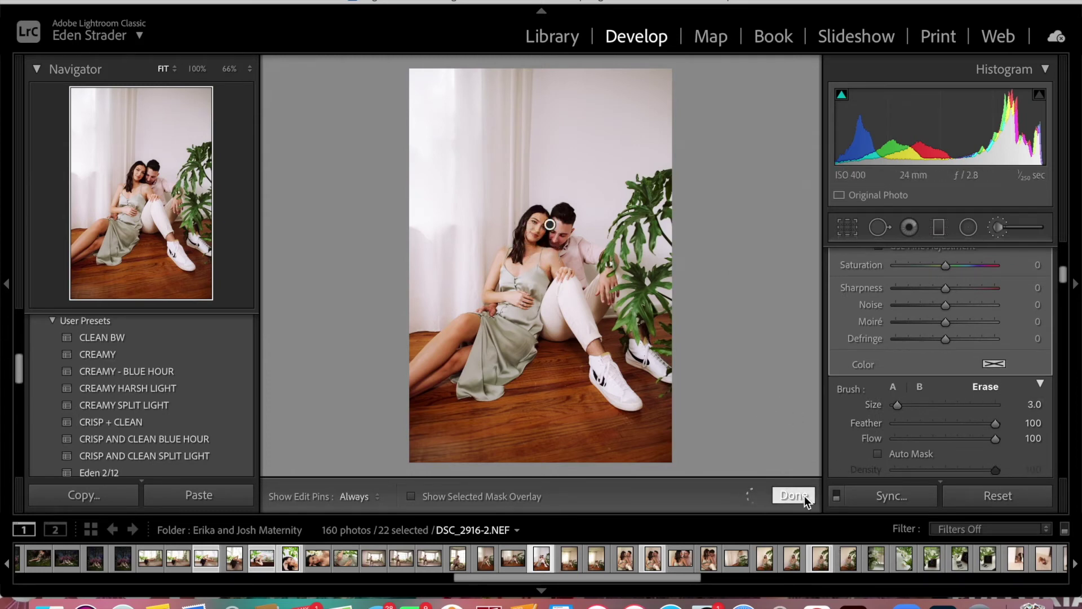
click(793, 495)
Set the orange saturation to -40 and slightly adjust the red hue of the seated couple photo
scroll(970, 347, down, 8)
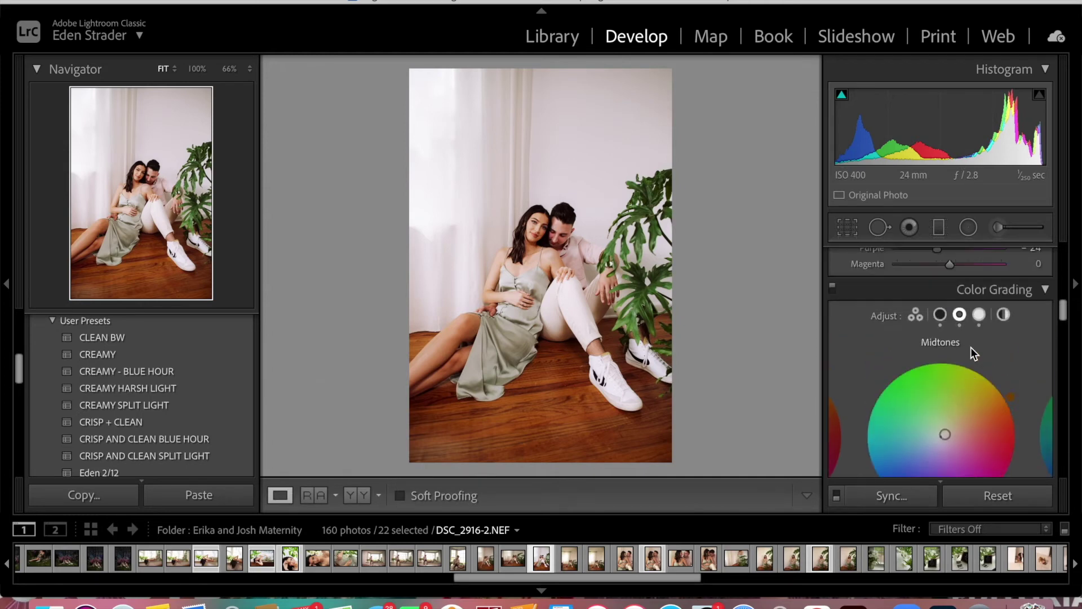
scroll(971, 347, up, 6)
scroll(971, 348, down, 3)
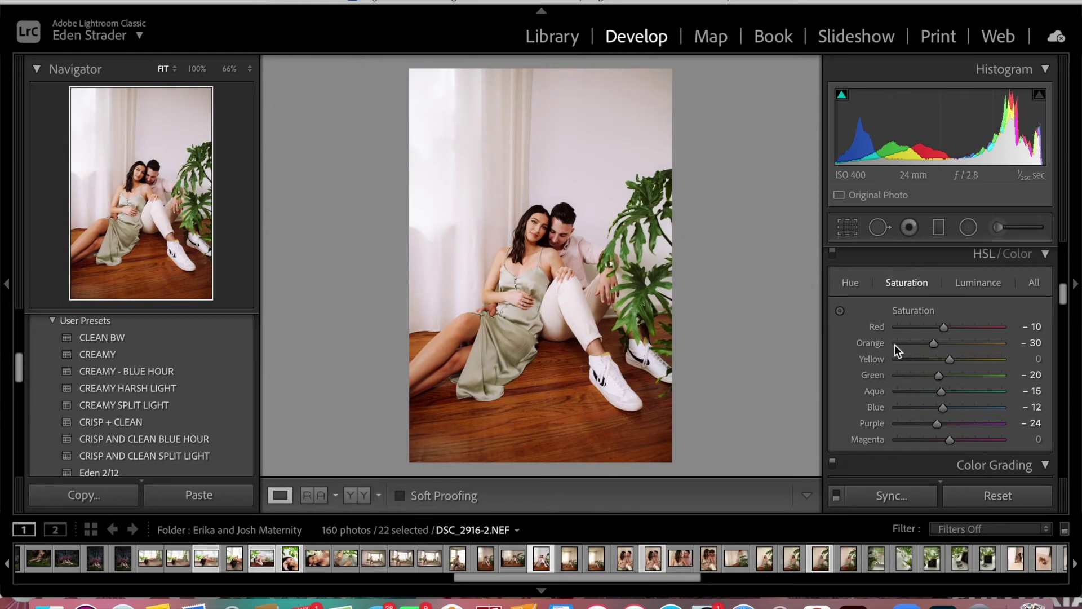
key(Down)
key(Down)
key(Down)
key(Down)
key(Down)
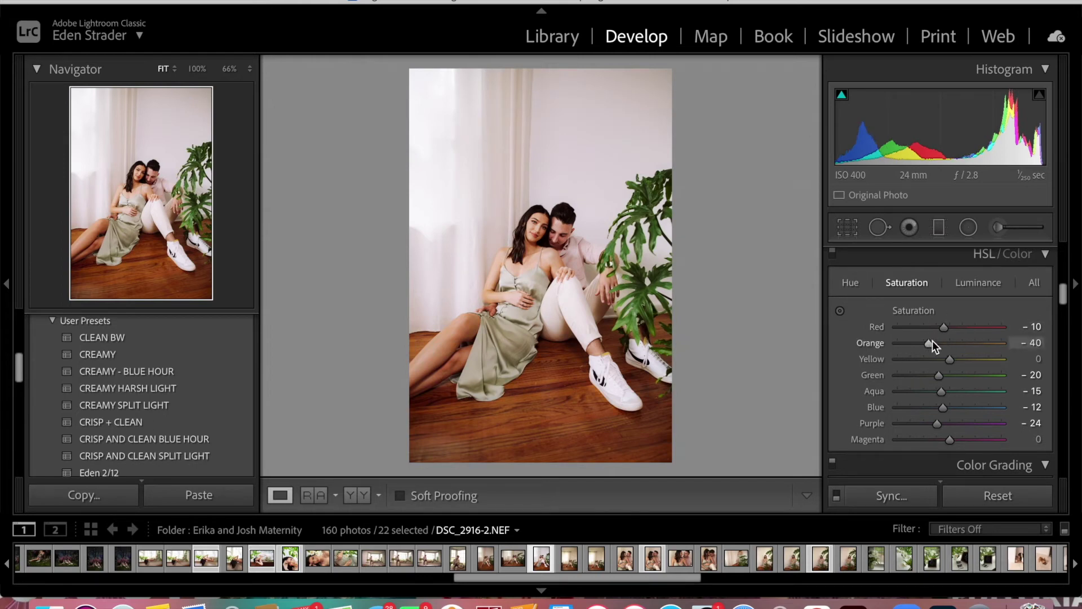
click(849, 282)
drag(952, 326, 942, 328)
Straighten the seated couple photo to a crop angle of 0.89
scroll(942, 328, up, 10)
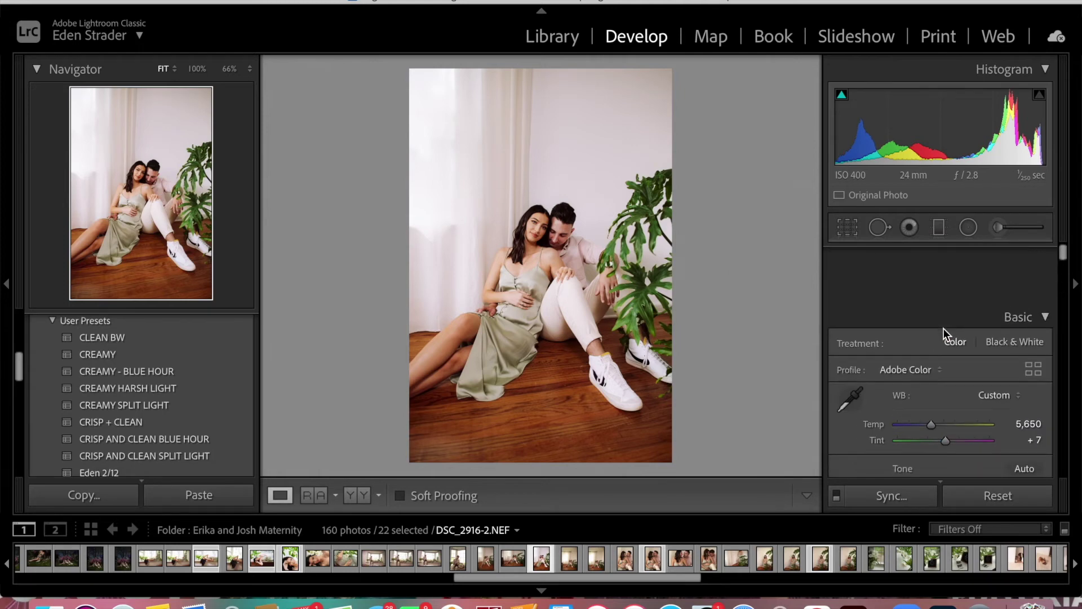
click(847, 227)
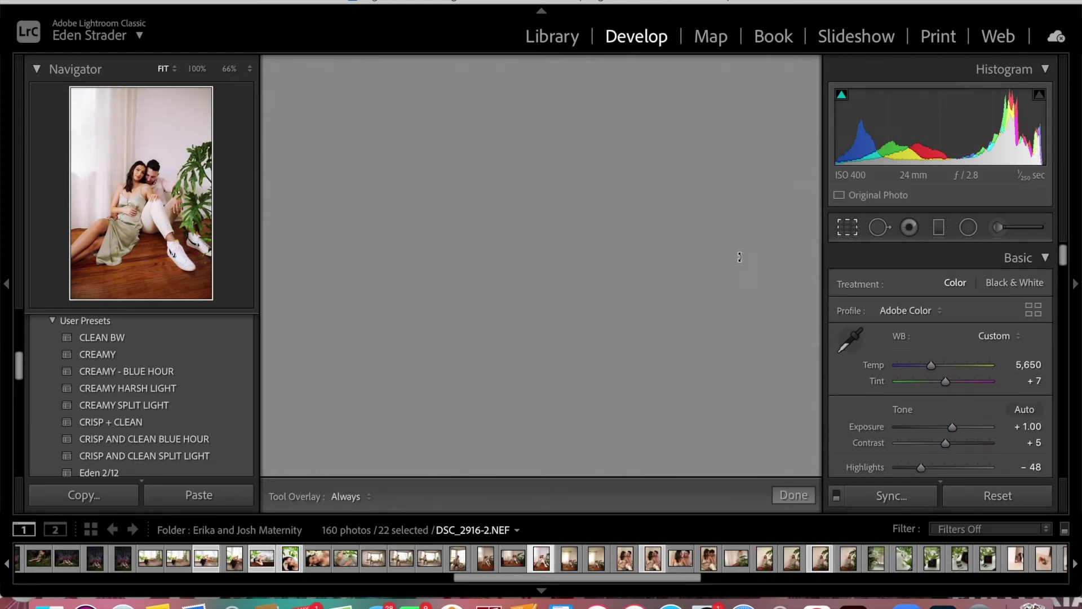
drag(710, 253, 712, 253)
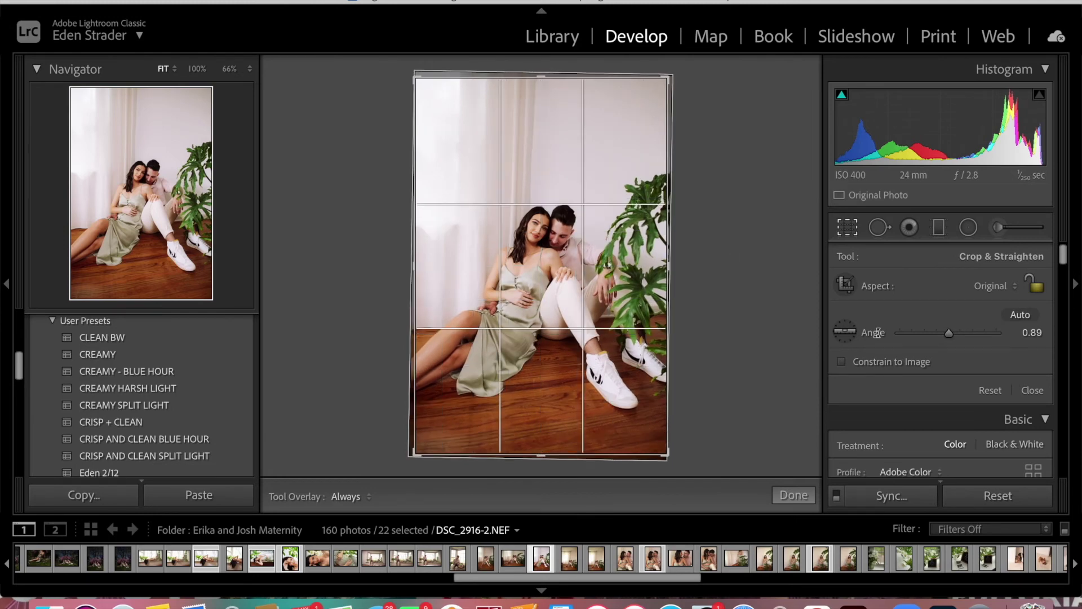
key(r)
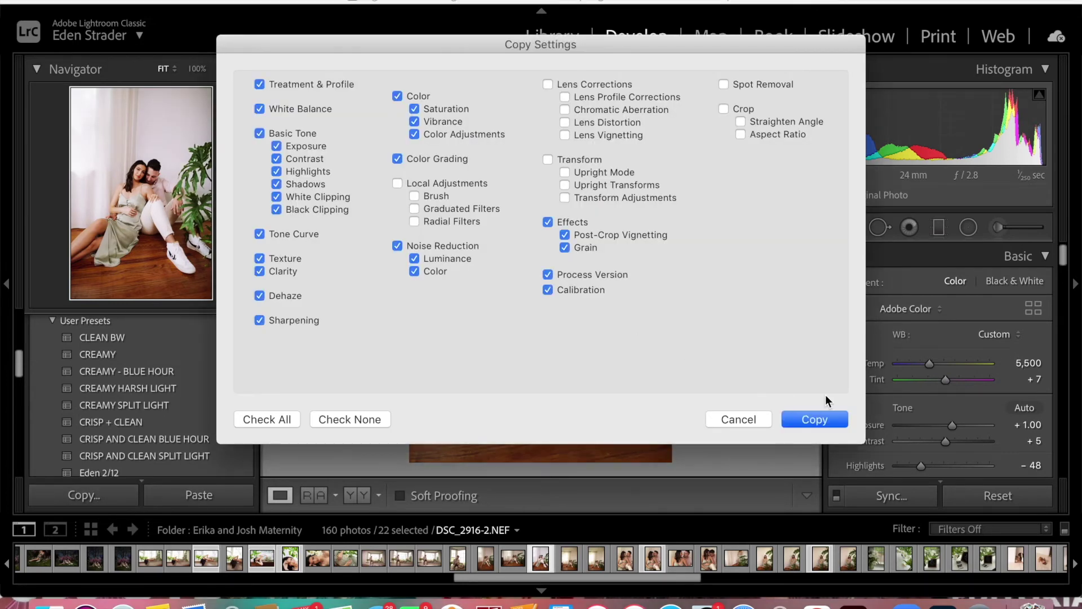
Copy the seated couple photo's settings and paste them onto the close-up of the couple touching noses
click(820, 418)
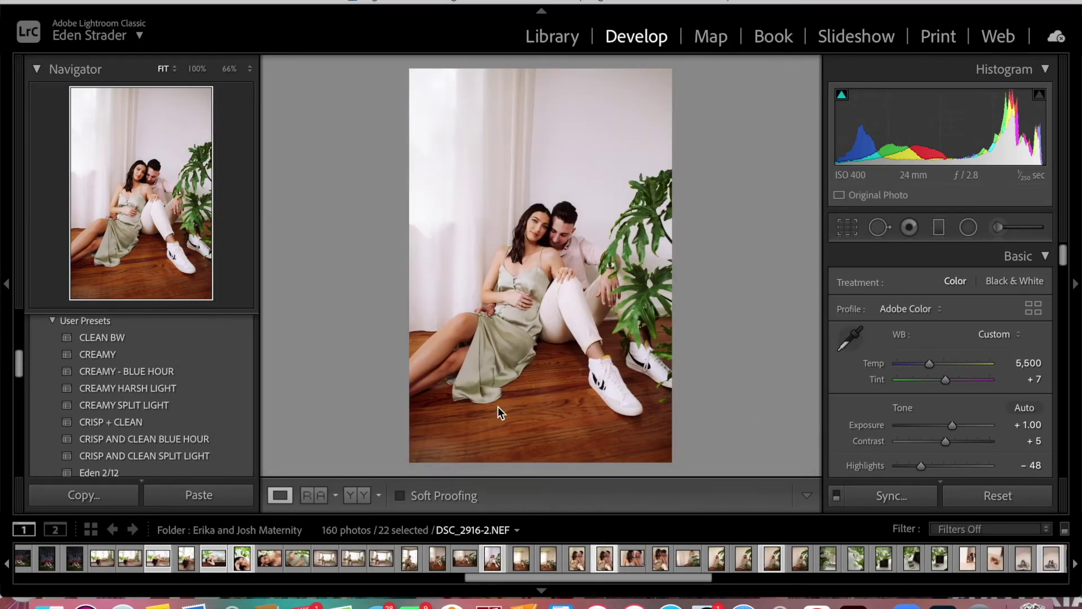
key(Right)
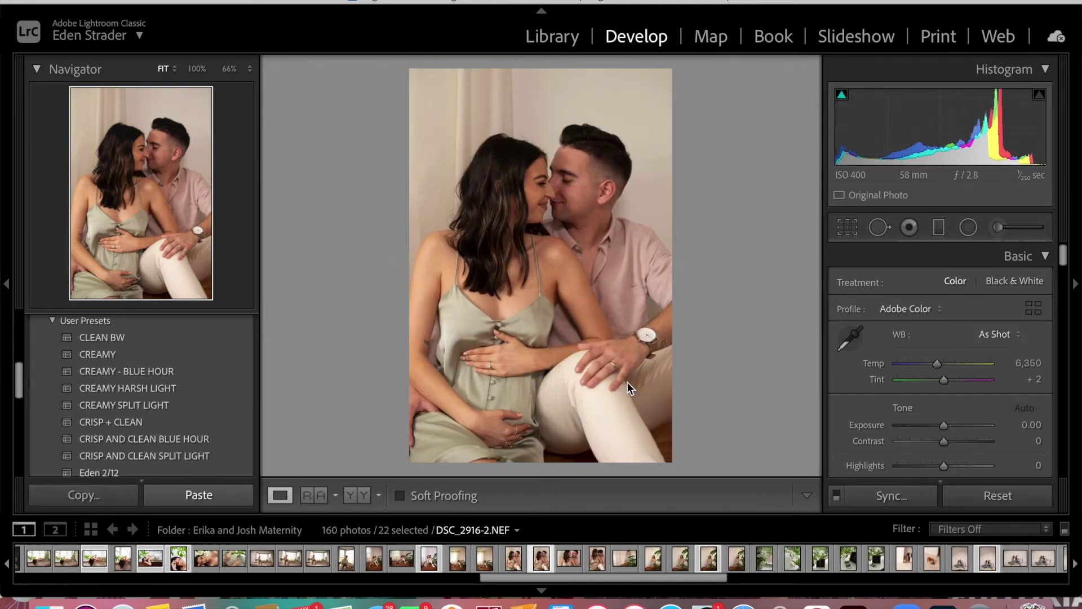
key(super+shift+v)
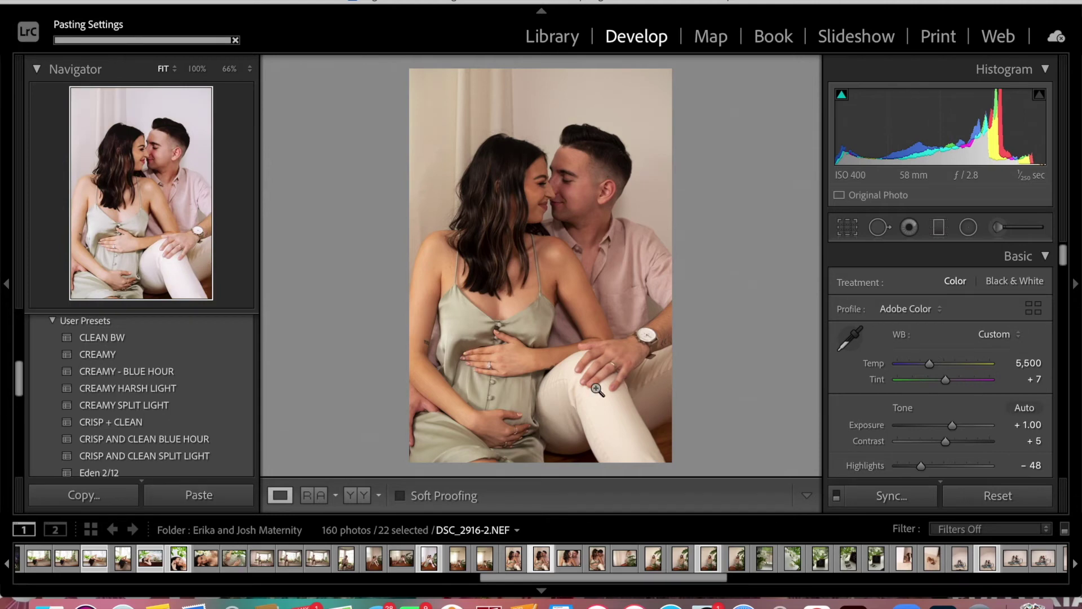
scroll(932, 383, down, 15)
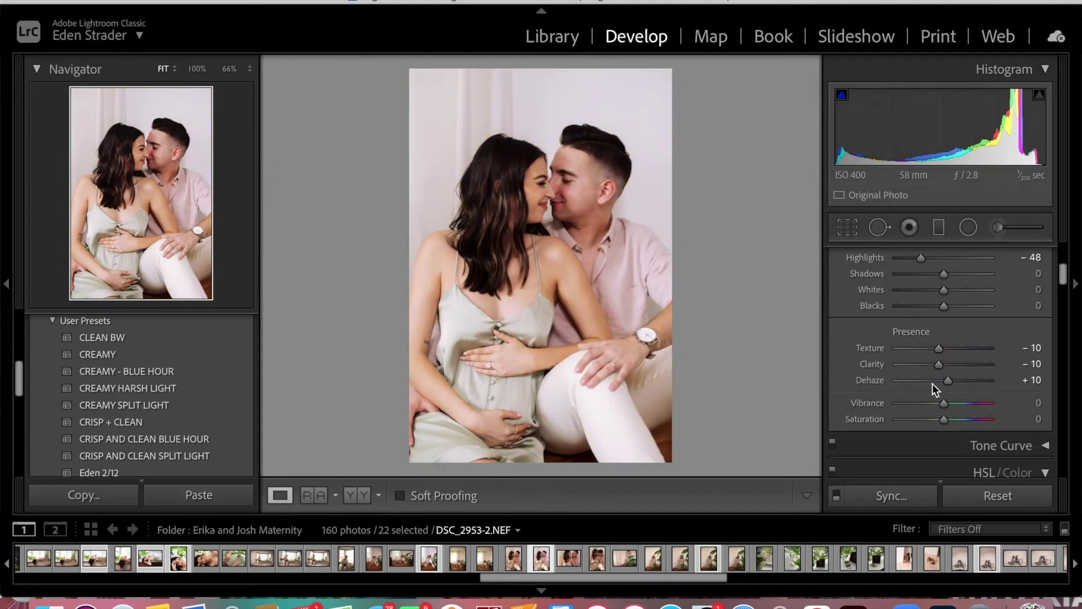
Set the close-up couple photo's orange saturation to -25, and brush contrast -42 and shadows 9 over the man's face
click(913, 299)
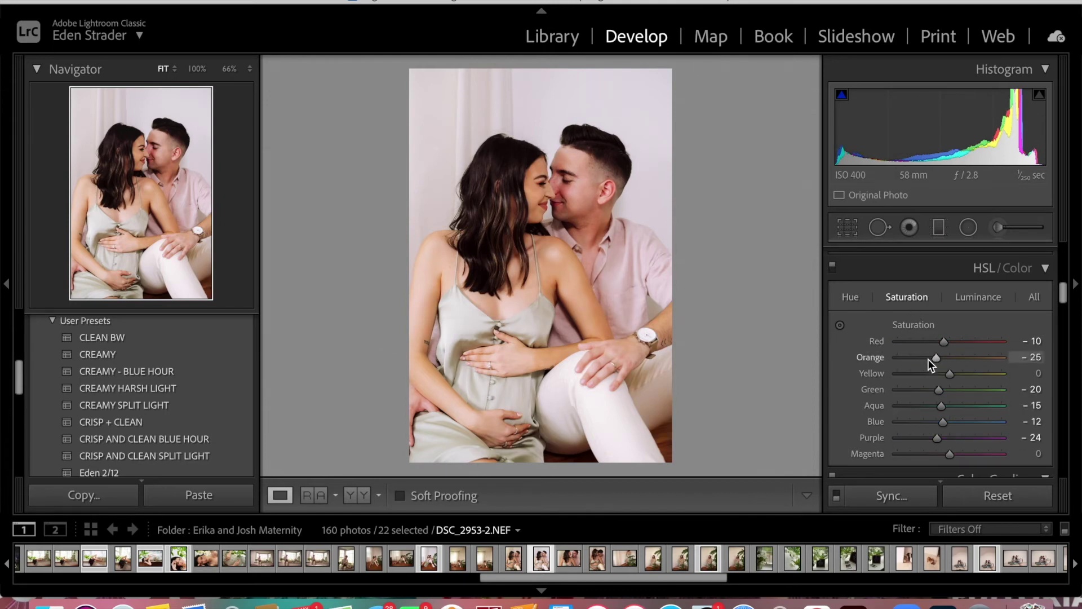
scroll(928, 360, up, 15)
click(1003, 228)
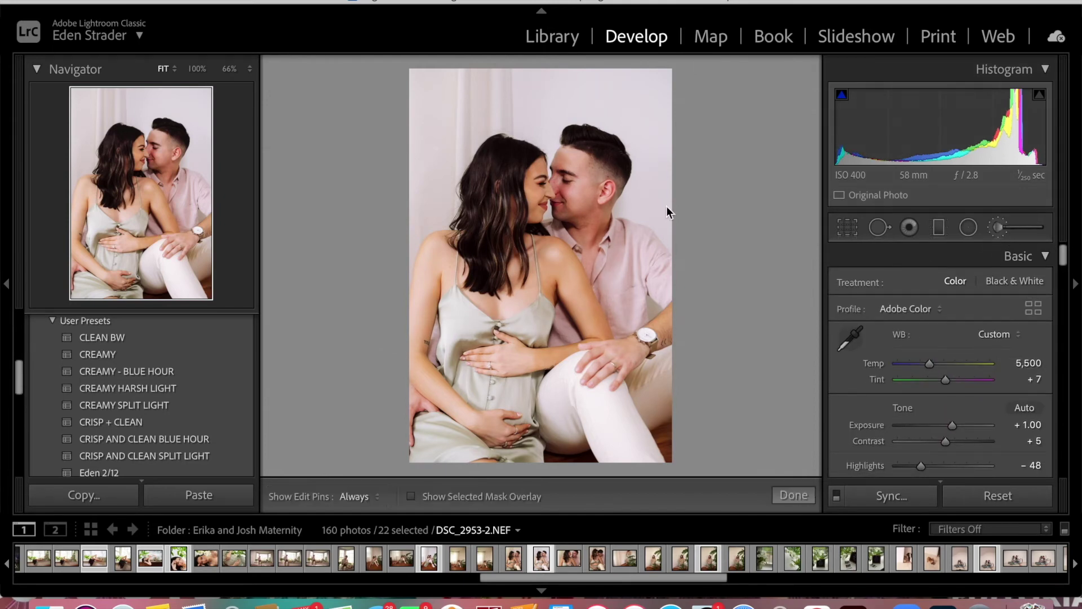
scroll(559, 205, up, 10)
key(h)
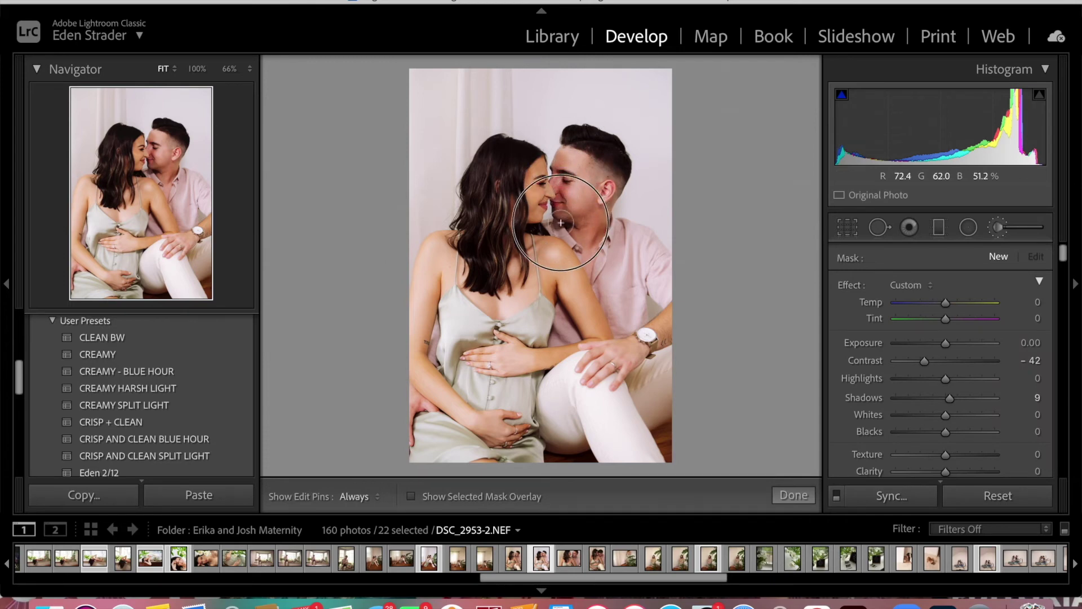
drag(566, 158, 563, 192)
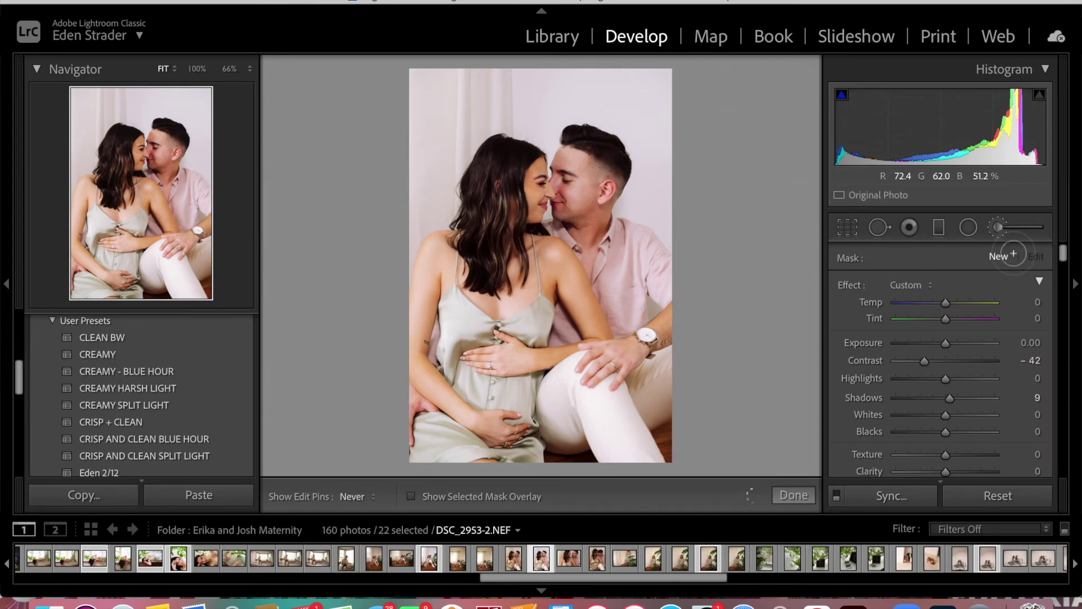
Add a second brush adjustment near the woman's chin with contrast 0 and shadows 18, and finish the brush edit
key(h)
click(1003, 258)
key(h)
key(h)
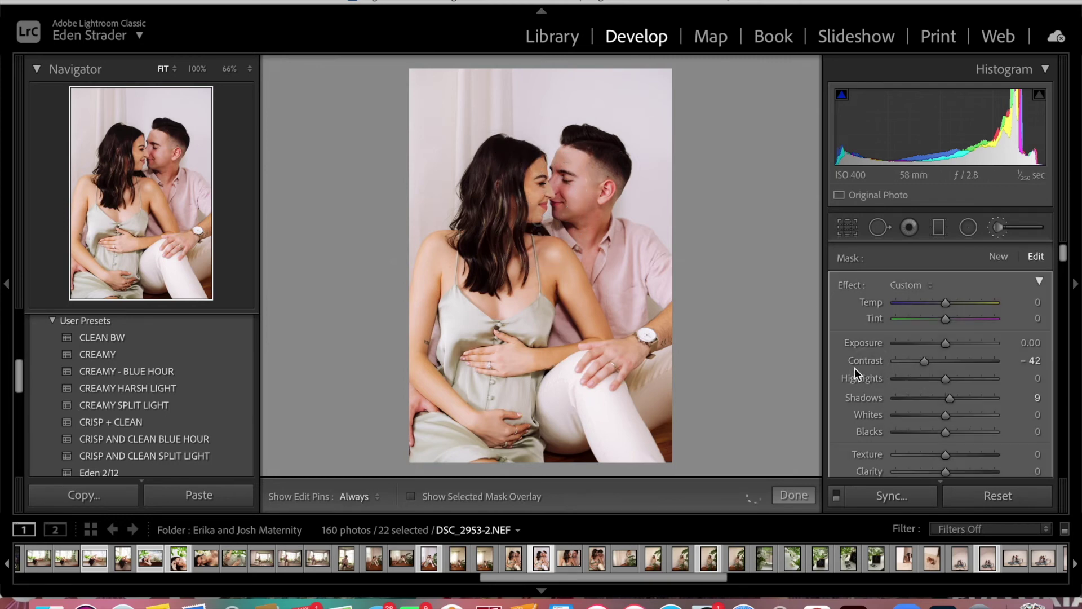
double_click(873, 360)
click(959, 398)
drag(959, 398, 955, 398)
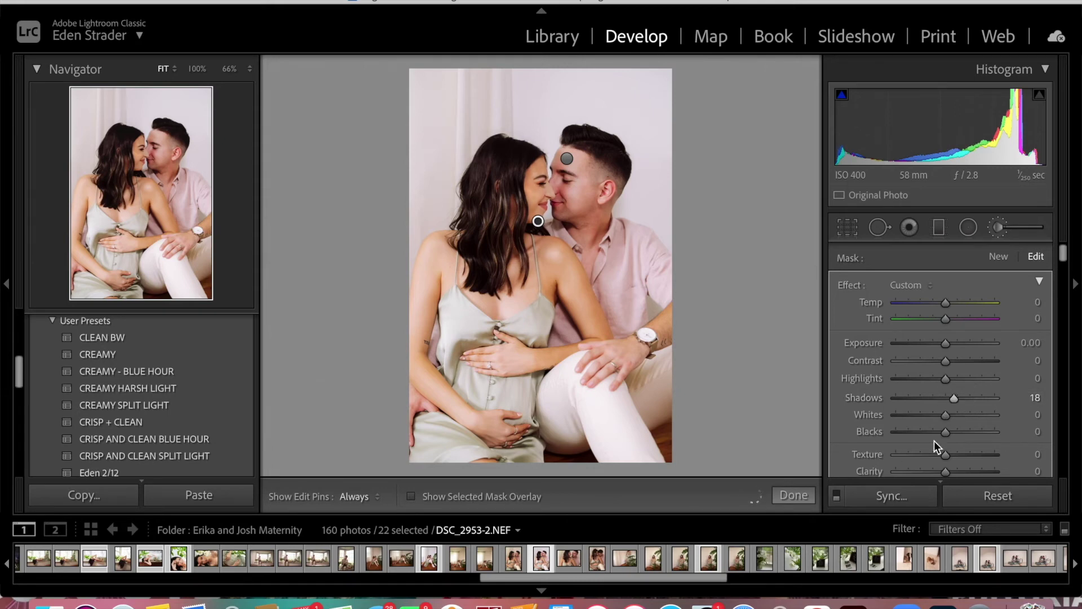
click(792, 494)
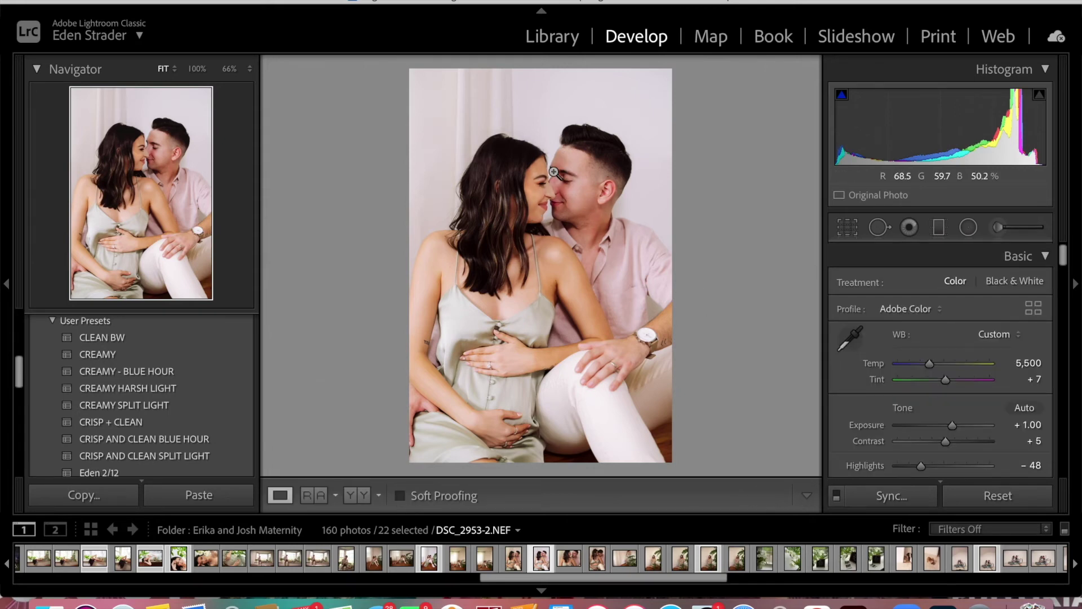
Inspect the close-up couple photo zoomed in and against its original, and set its contrast to +10
click(558, 172)
click(558, 172)
key(backslash)
key(backslash)
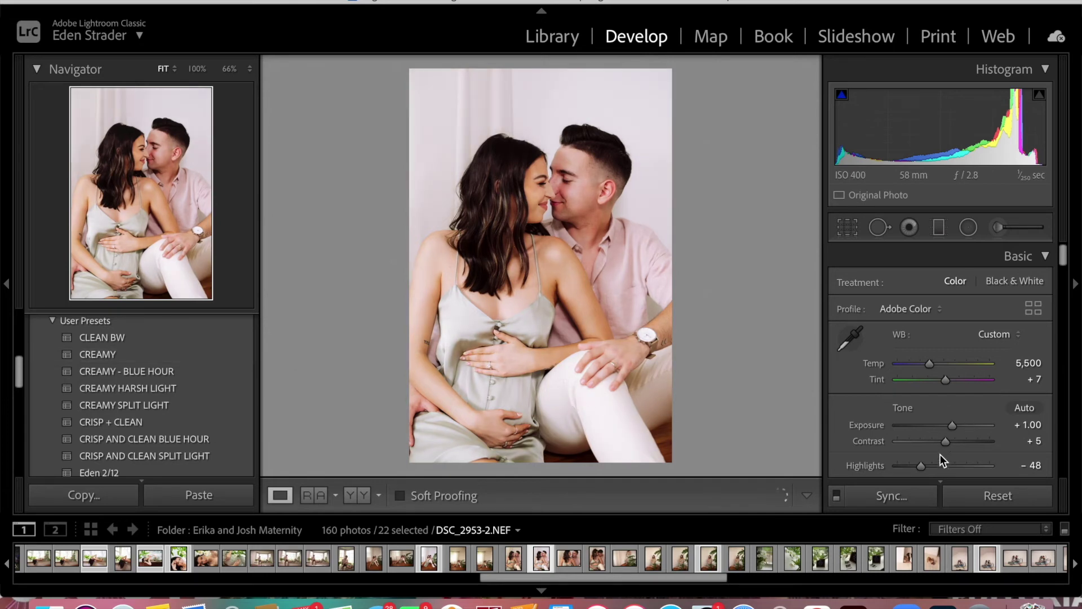
click(947, 439)
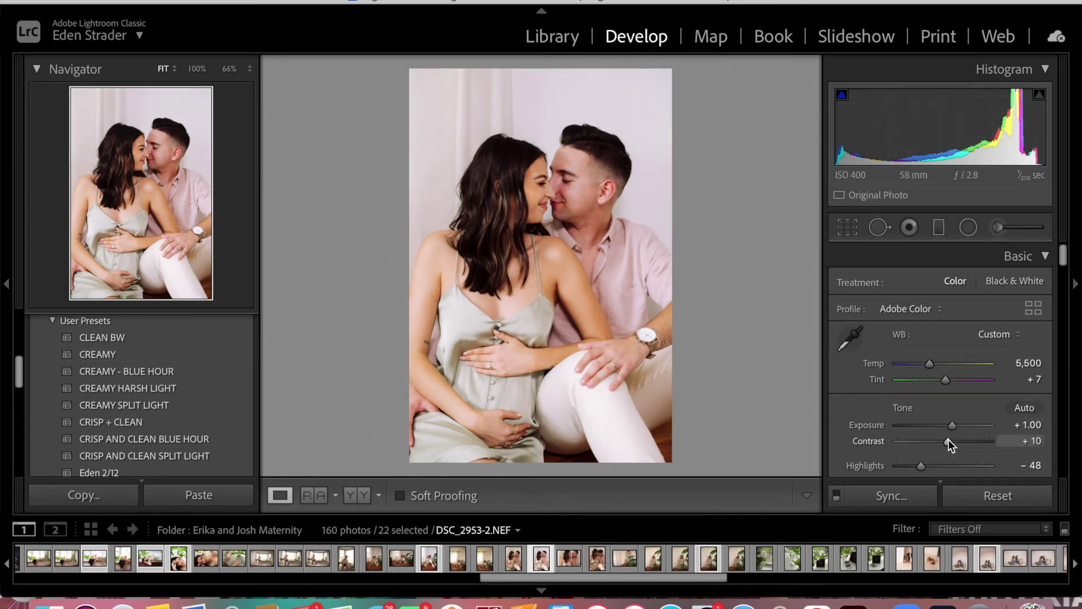
Copy the close-up couple photo's settings and paste them onto the photo of the woman seated beside the large-leaved plant
click(119, 500)
click(801, 418)
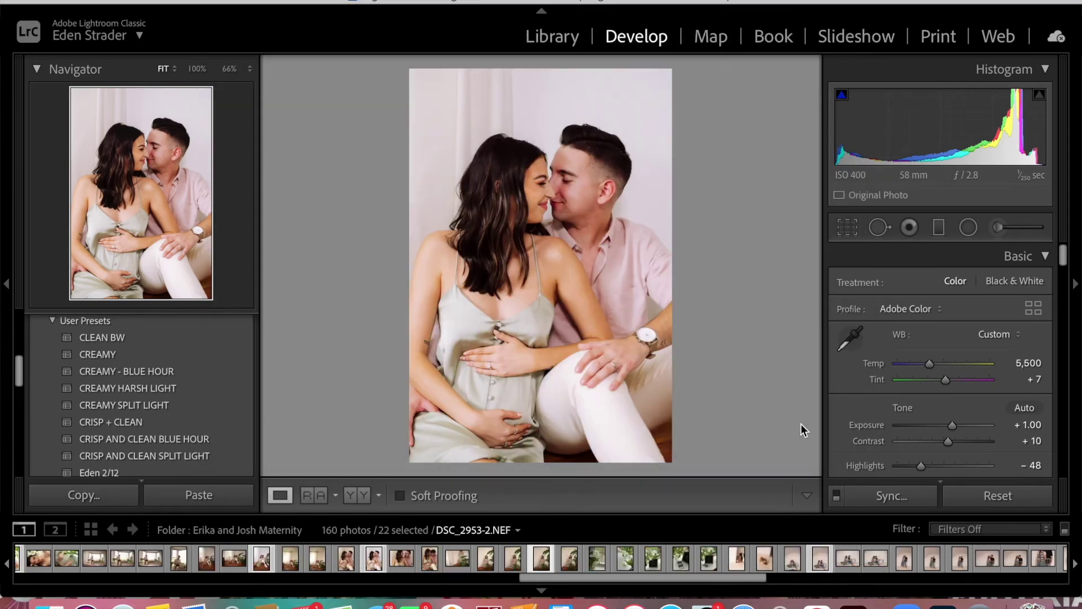
key(Right)
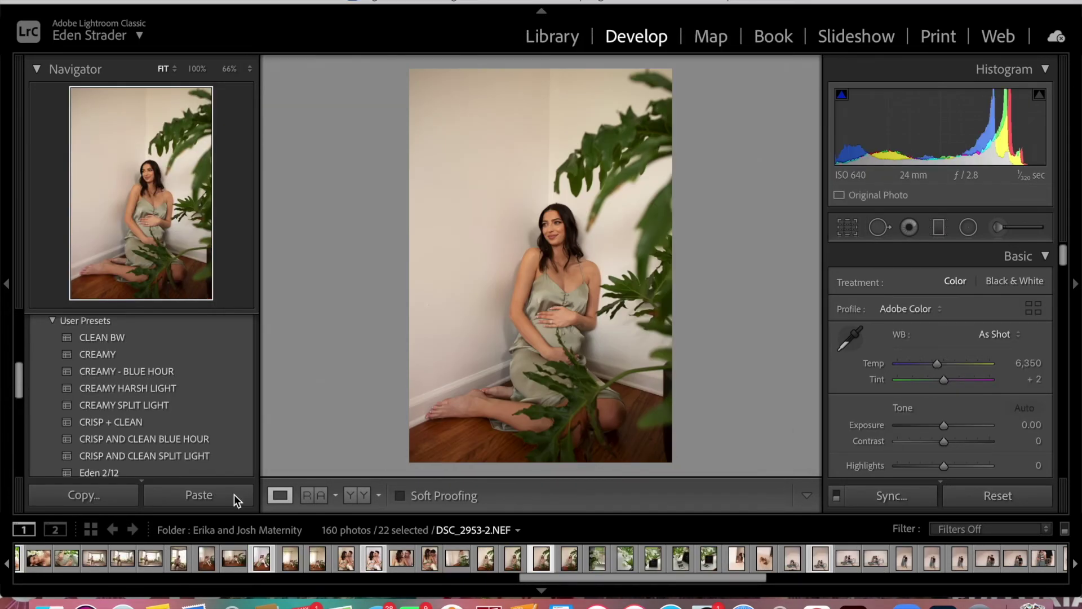
click(234, 494)
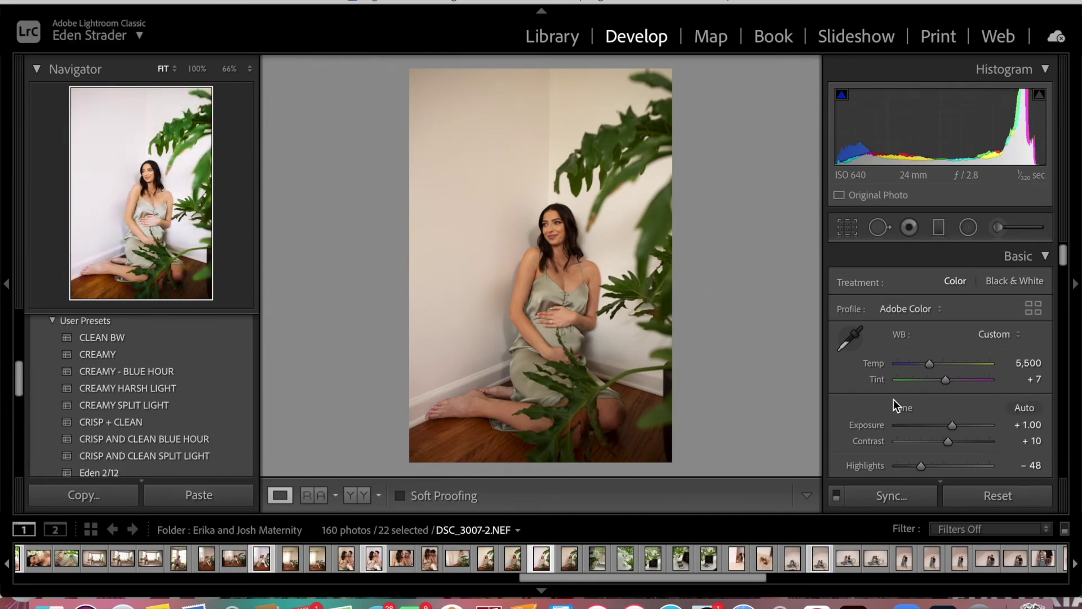
Set the seated woman photo's exposure to +0.80 and tint to +12
drag(954, 424, 954, 425)
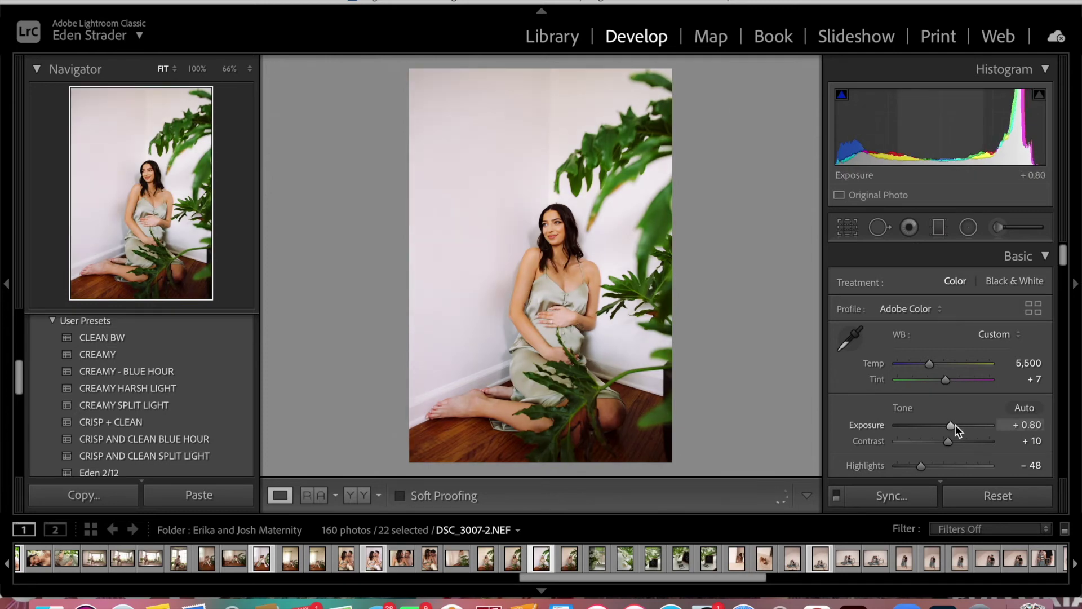
scroll(953, 380, up, 1)
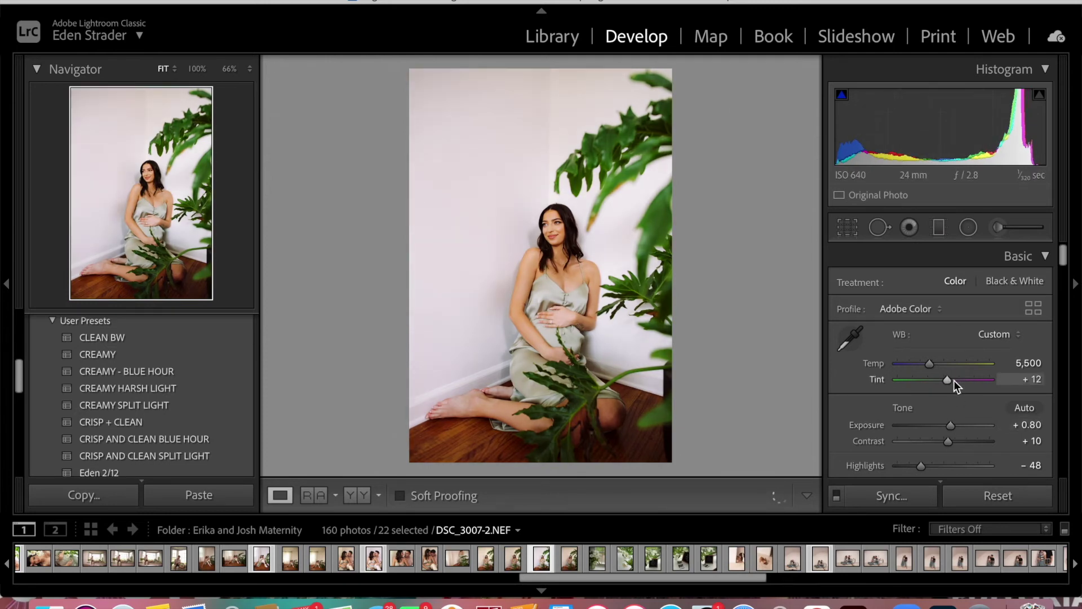
Crop the seated woman photo slightly tighter at its original aspect ratio, trimming its lower-right edges
click(847, 227)
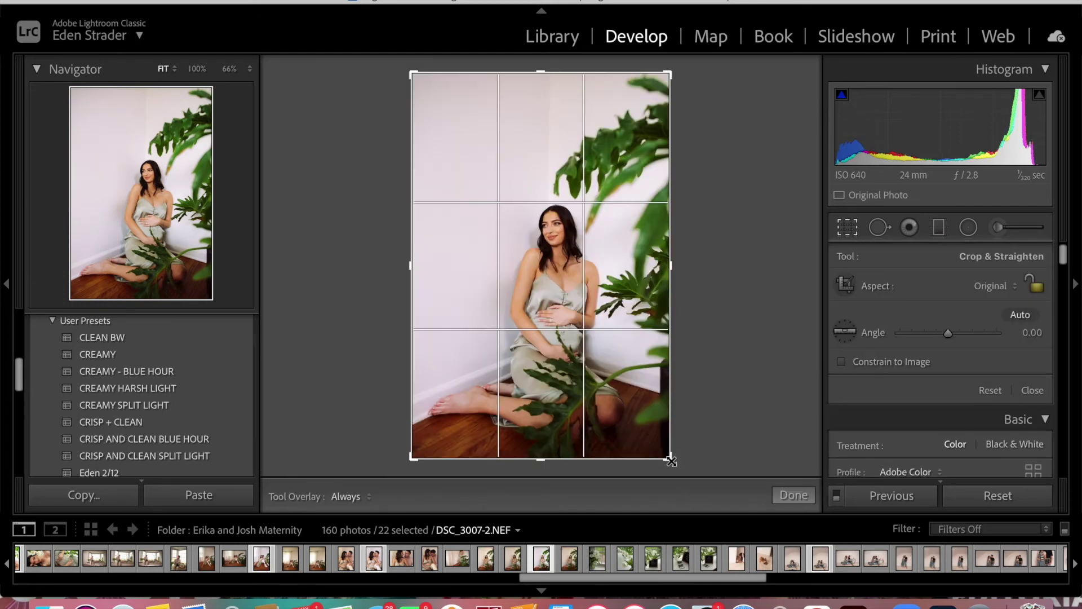
drag(674, 467, 633, 403)
key(Return)
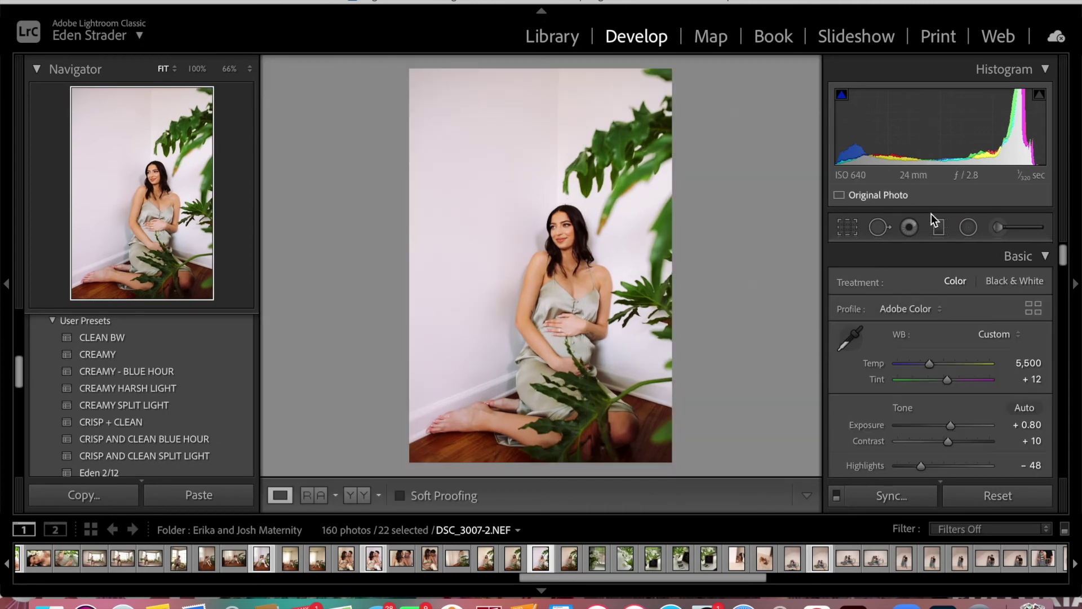
Add a graduated filter with contrast -42 and shadows 9 diagonally from the lower right across the seated woman
click(937, 228)
drag(624, 419, 577, 310)
click(793, 494)
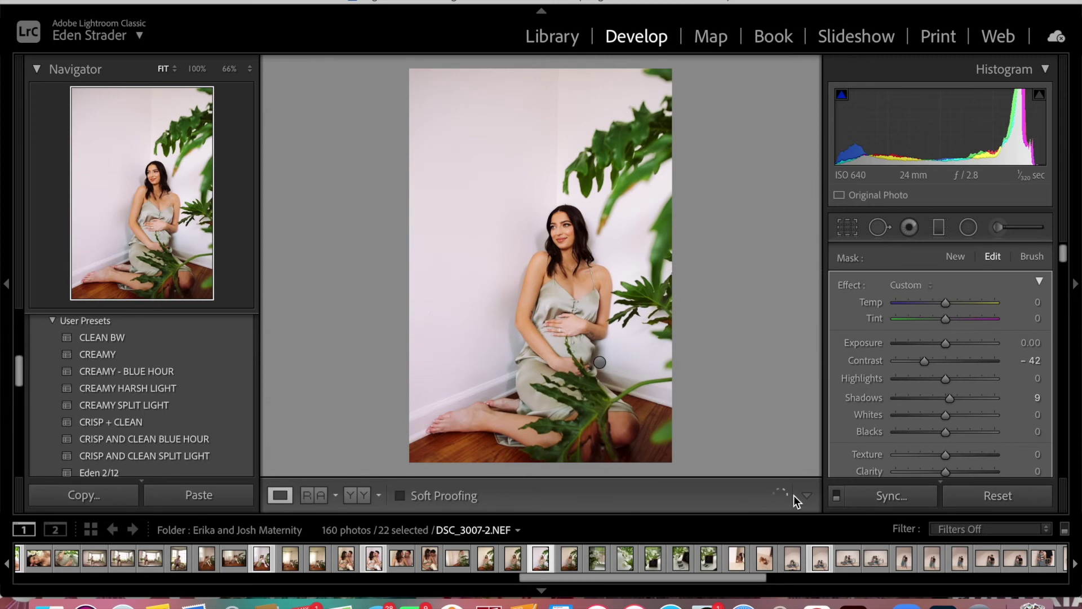
Paste the copied settings onto the couple's baby balloon photo and apply the CREAMY preset to it
key(Right)
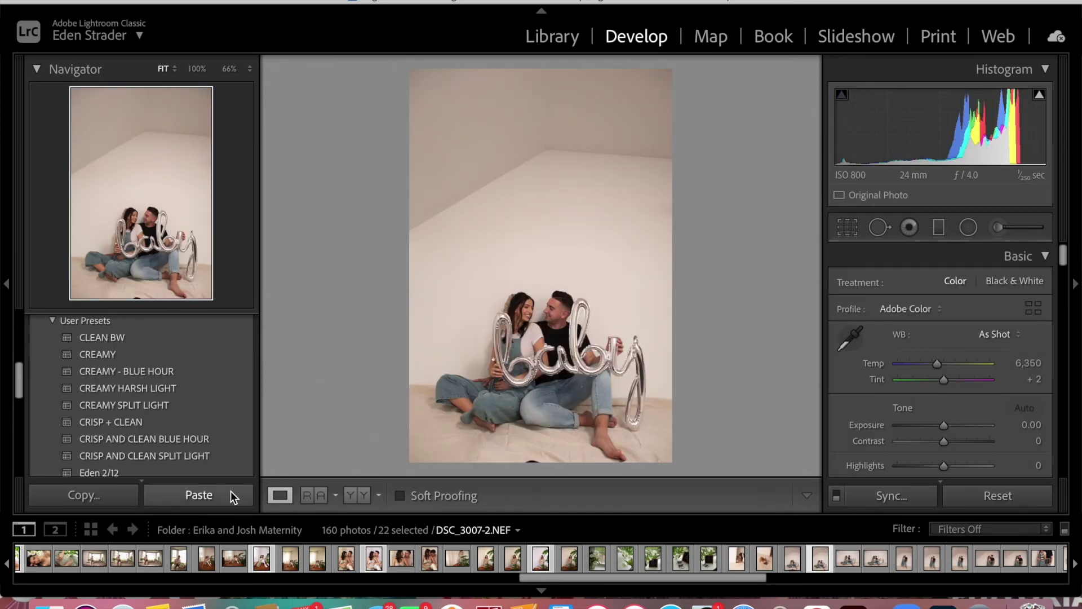
click(231, 492)
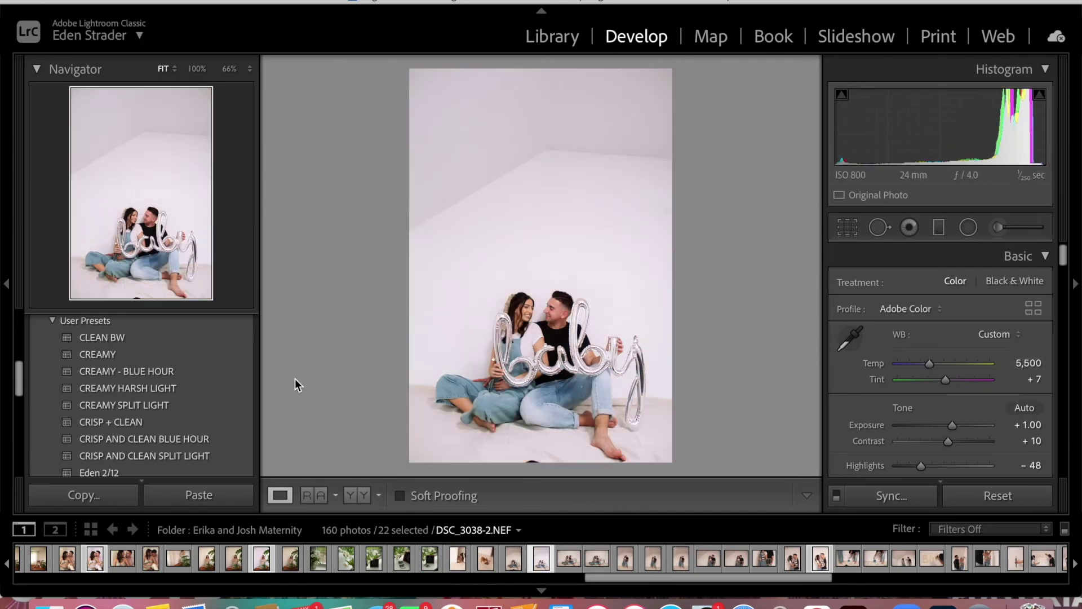
click(235, 355)
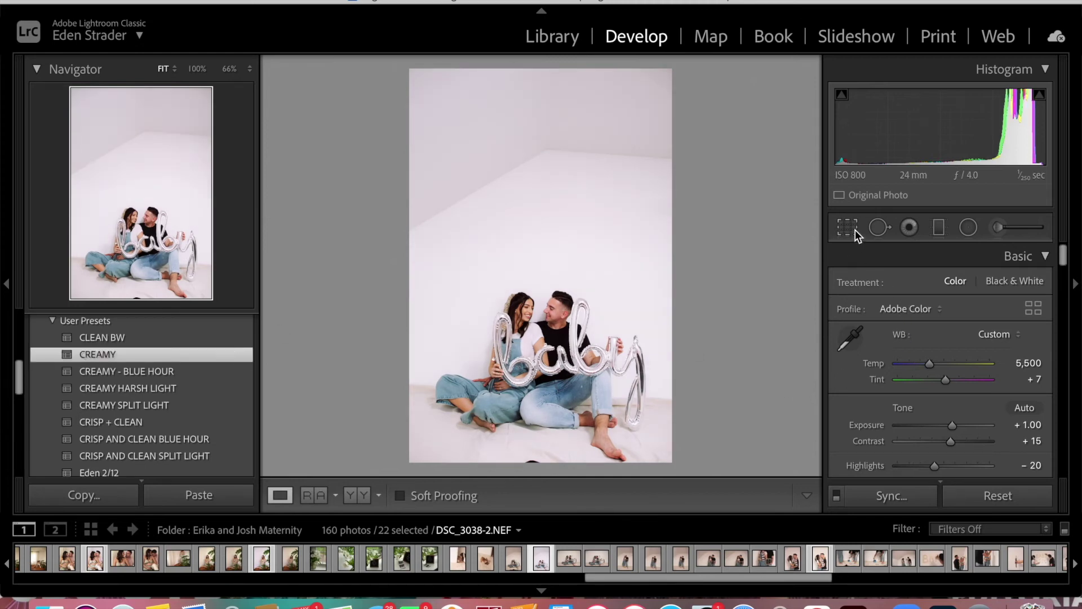
Set the balloon photo's temperature to 5,750 and straighten it to a crop angle of -2.06
drag(931, 368, 931, 368)
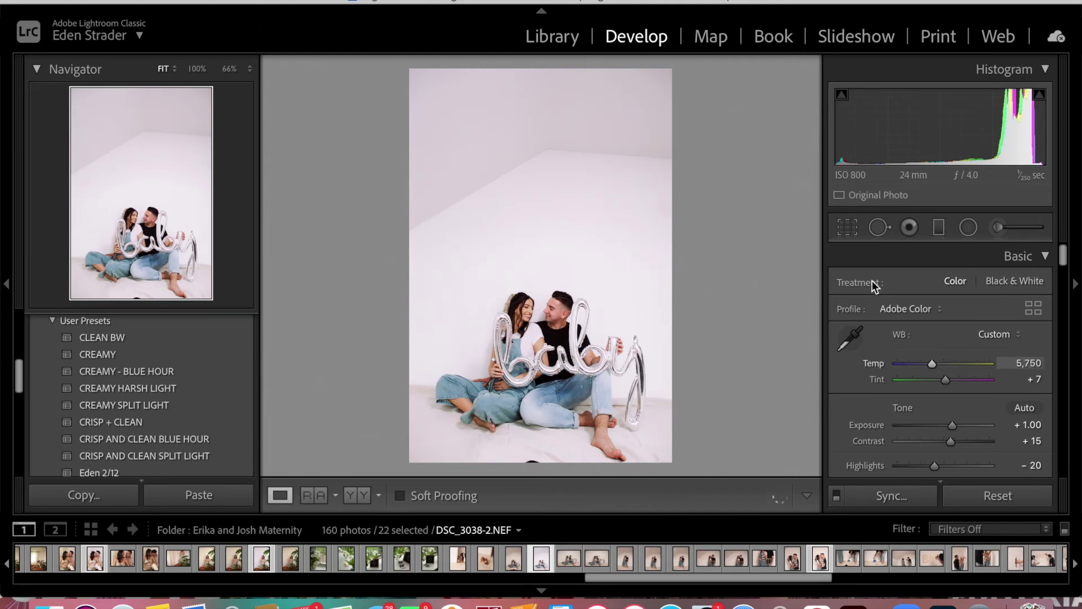
key(r)
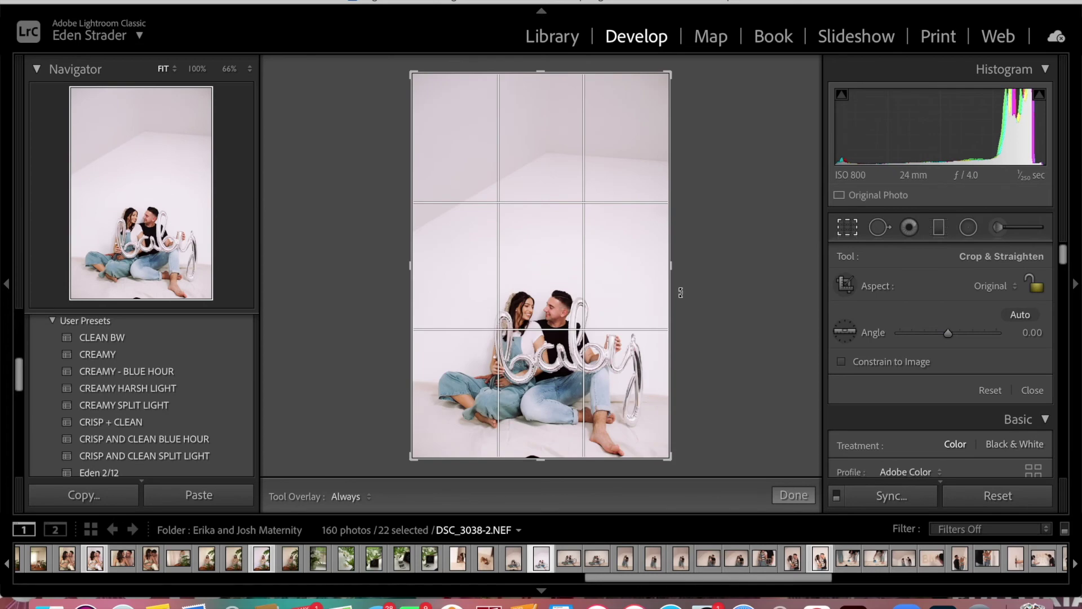
drag(680, 292, 683, 287)
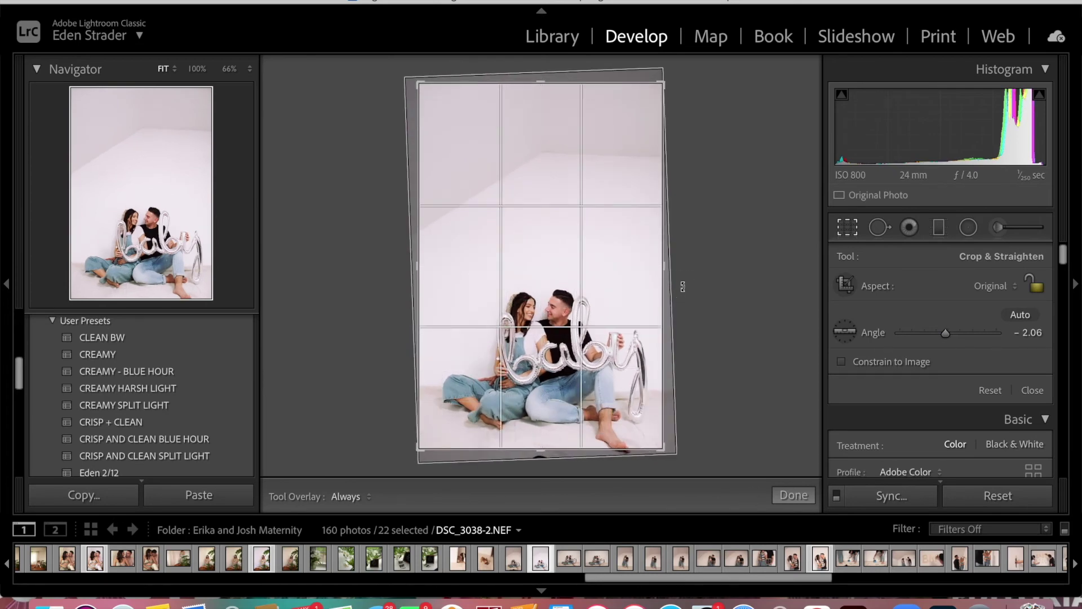
key(Return)
Check the couple's faces up close and set the balloon photo's yellow saturation to -42
click(536, 325)
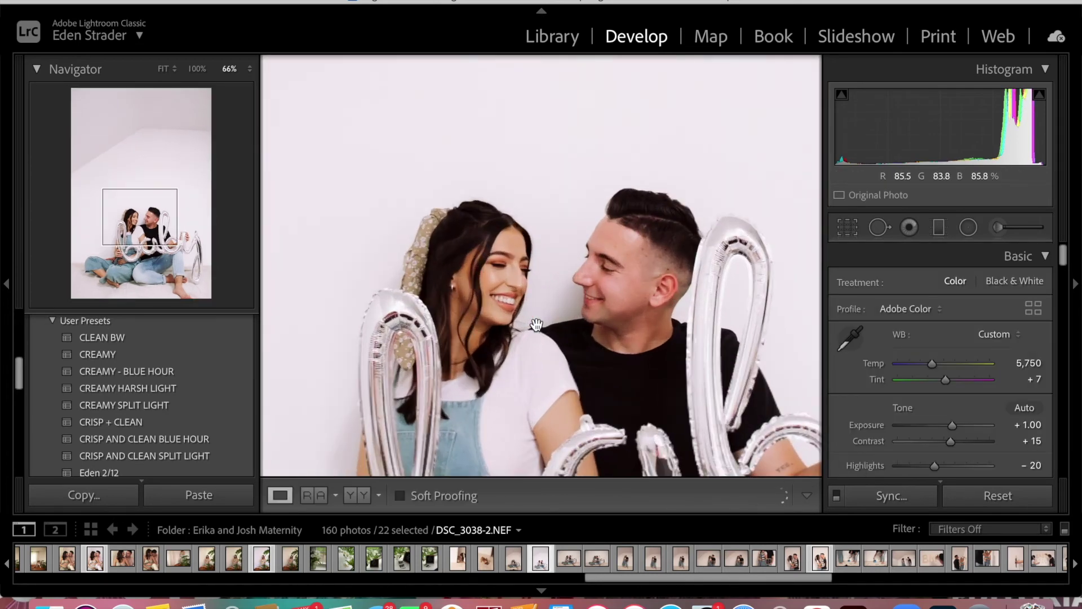
click(535, 326)
scroll(975, 394, down, 10)
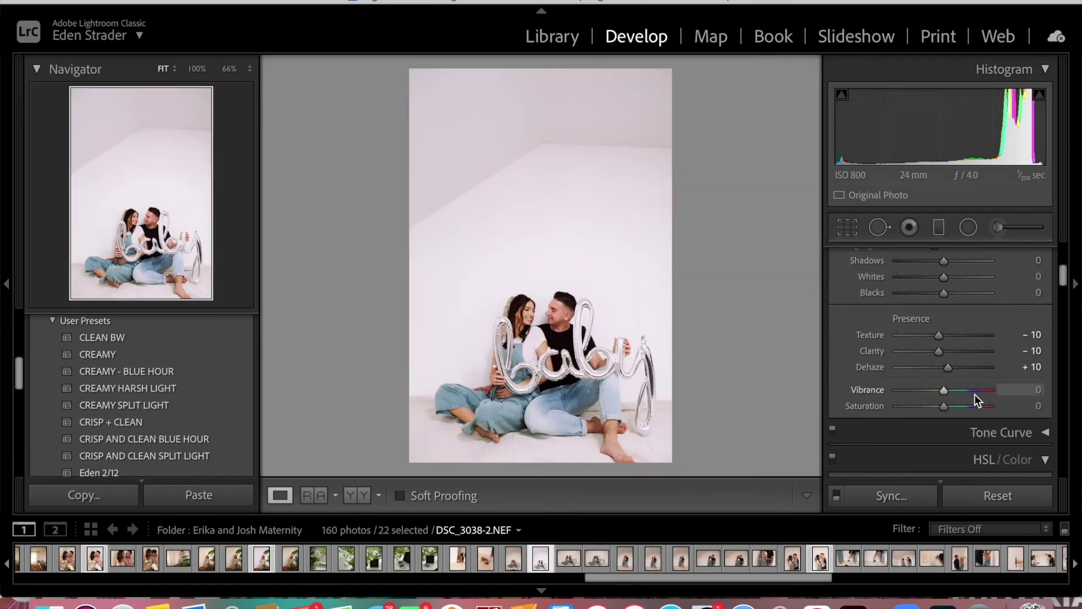
key(Up)
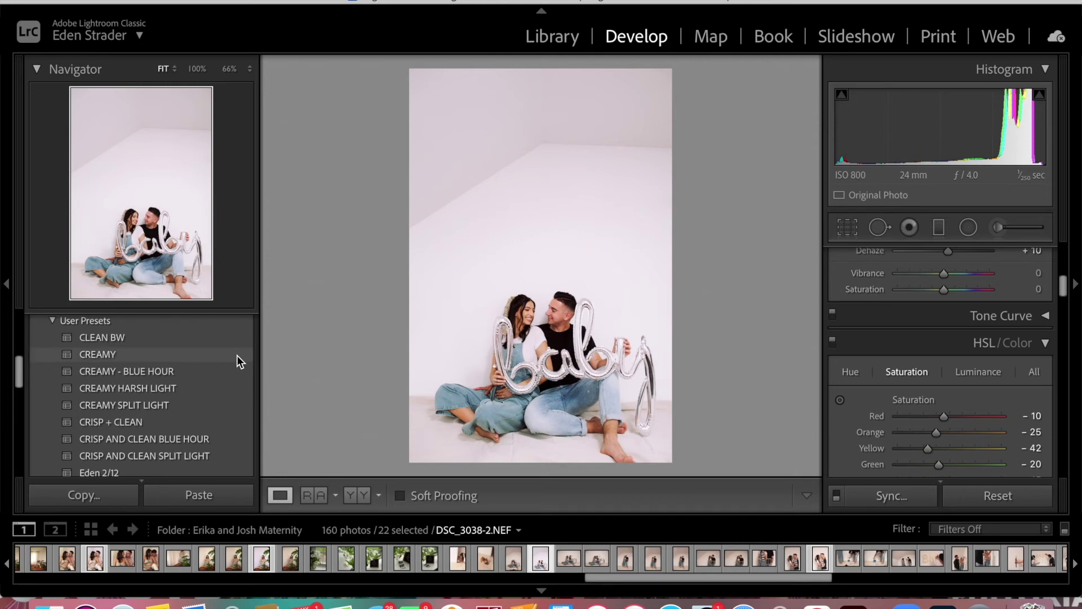
Copy the balloon photo's settings and paste them onto the photo of the standing couple holding the ultrasound strip
click(108, 494)
click(812, 419)
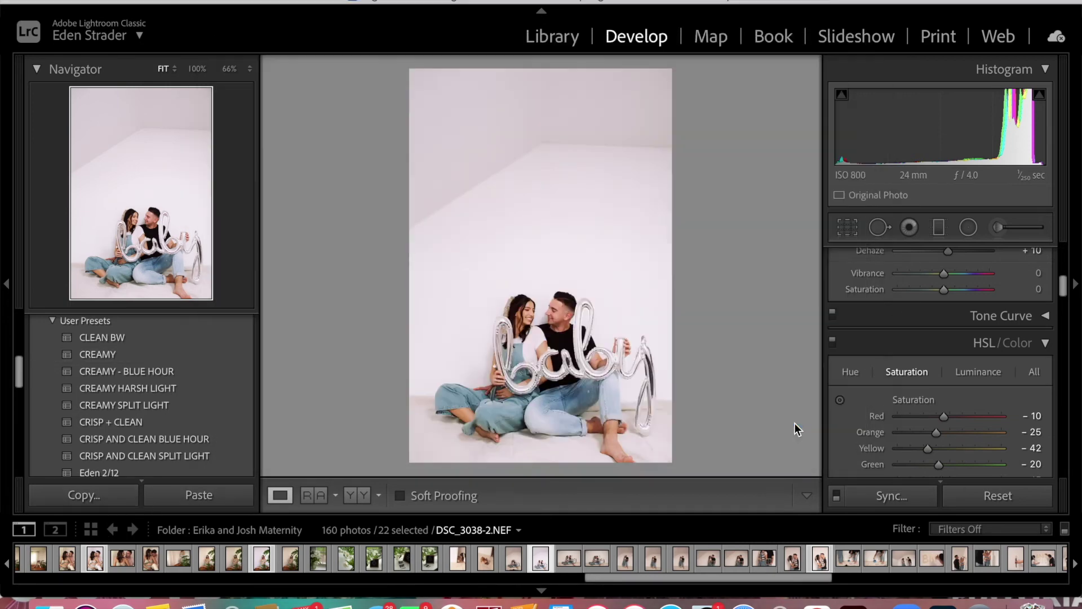
key(Right)
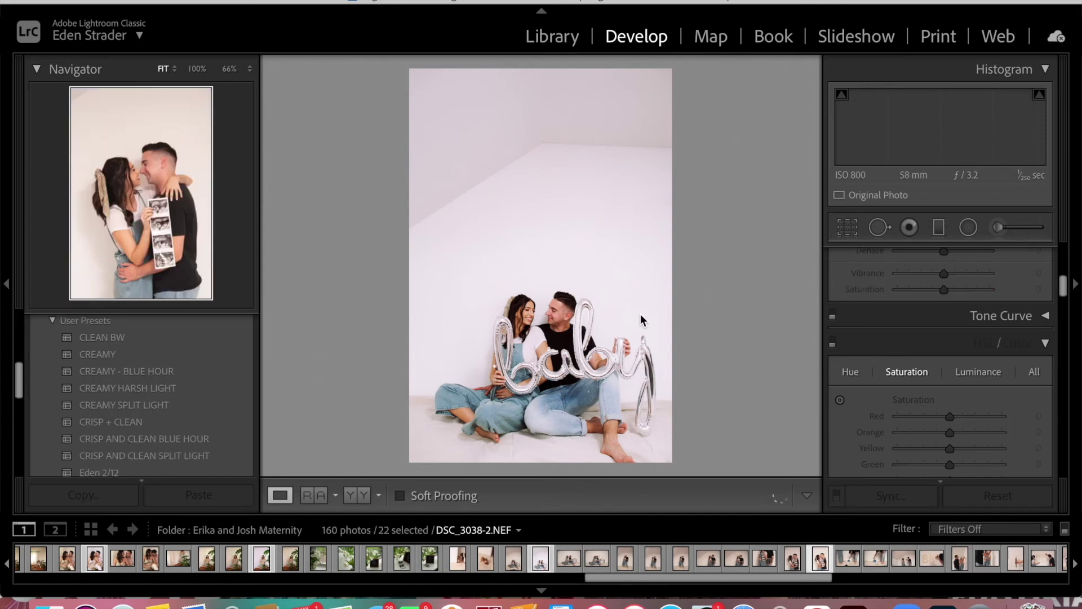
click(233, 504)
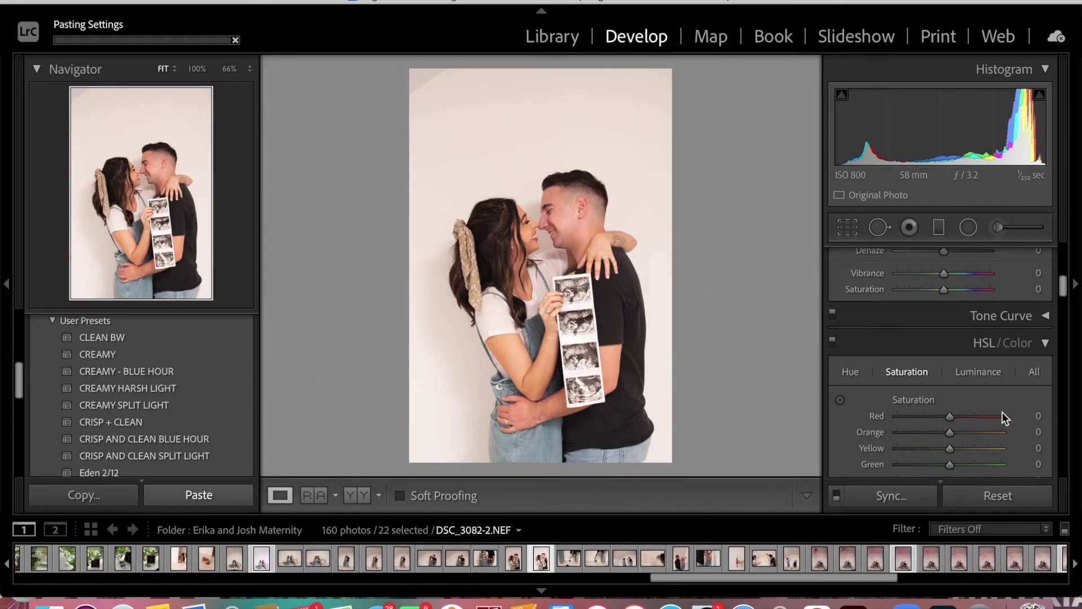
Set the ultrasound photo's exposure to +0.30 and temperature to 5,500, and compare it with the original
scroll(1002, 411, up, 10)
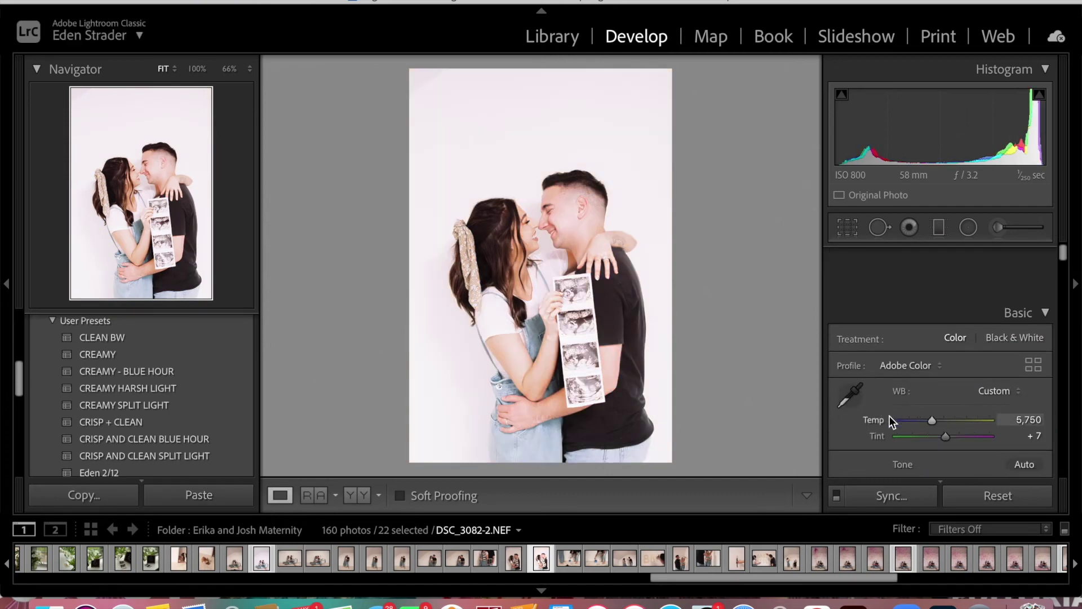
scroll(888, 419, down, 3)
double_click(875, 378)
key(Up)
key(Up)
key(Up)
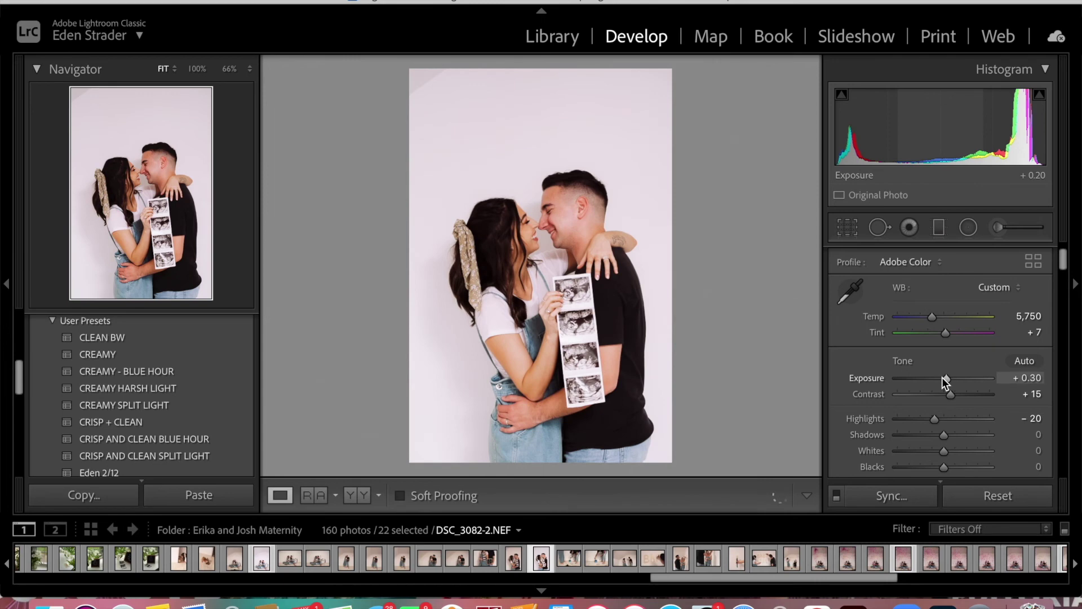
key(Down)
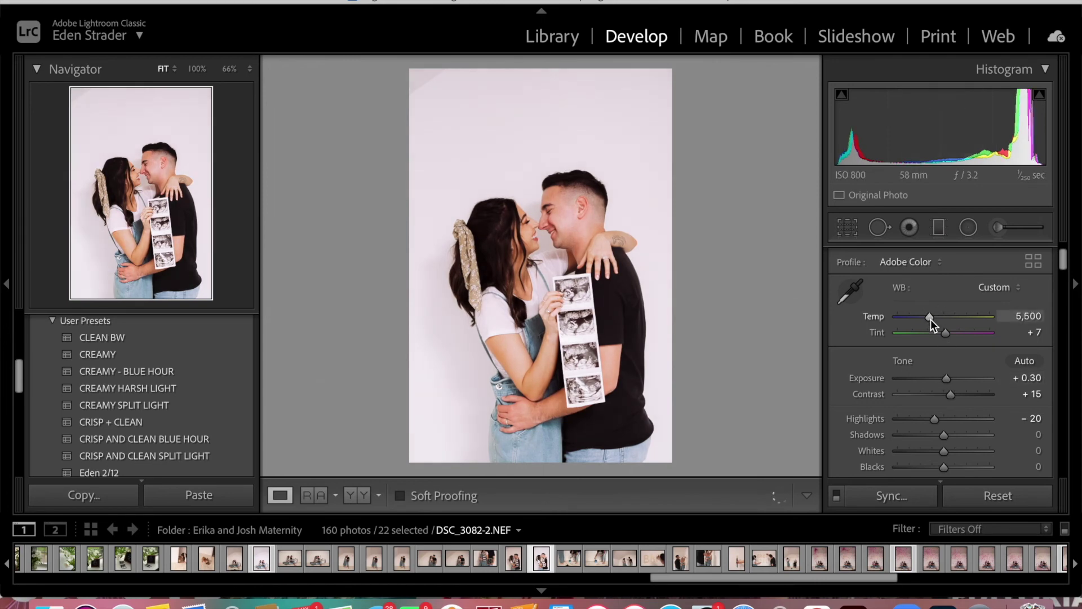
key(backslash)
key(backslash)
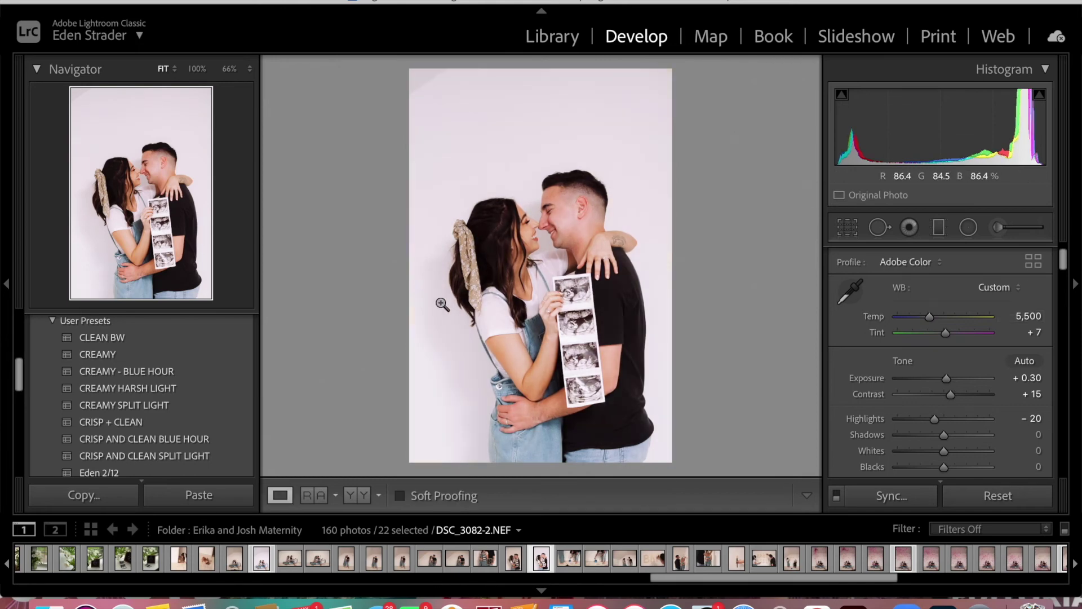
Copy the ultrasound photo's settings and paste them onto the photo of the couple under pink confetti
key(super+shift+c)
click(807, 420)
key(Right)
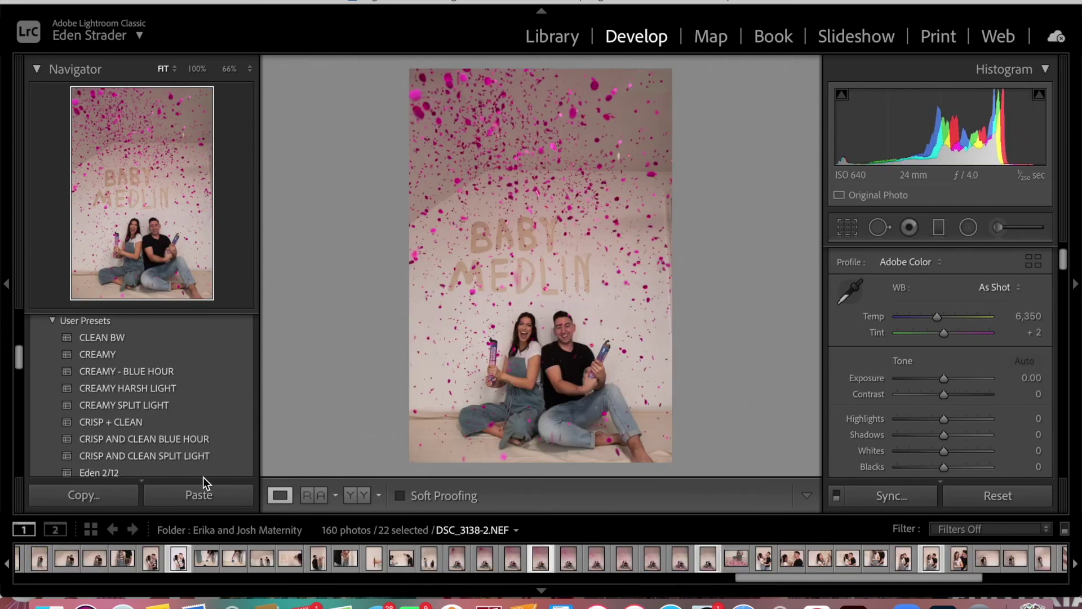
click(191, 499)
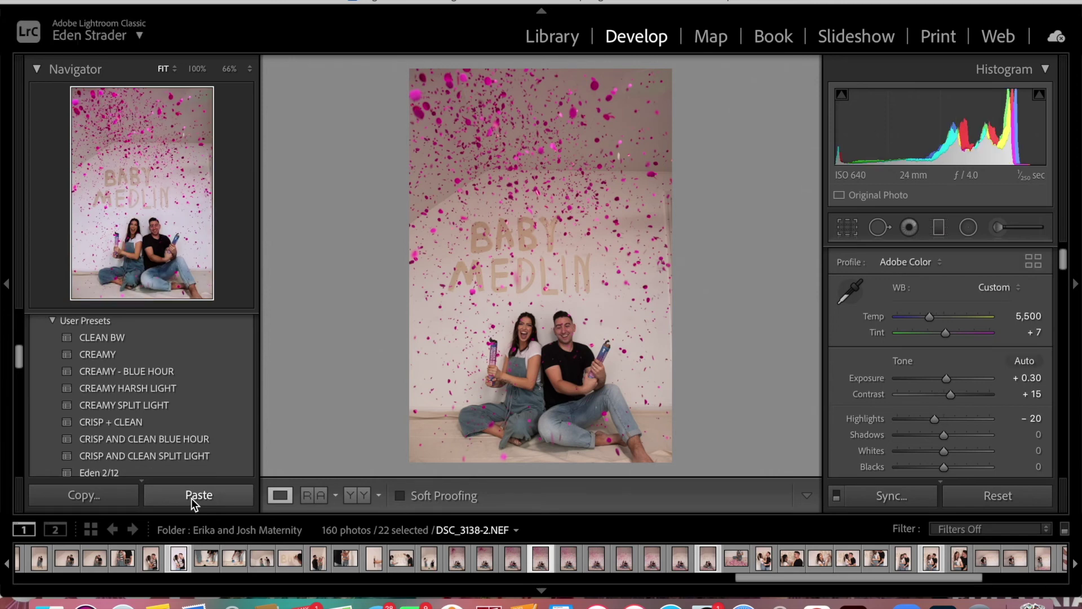
Set the exposure of the photo of the couple under pink confetti to +1.35 and reset its purple saturation to 0
drag(948, 378, 957, 378)
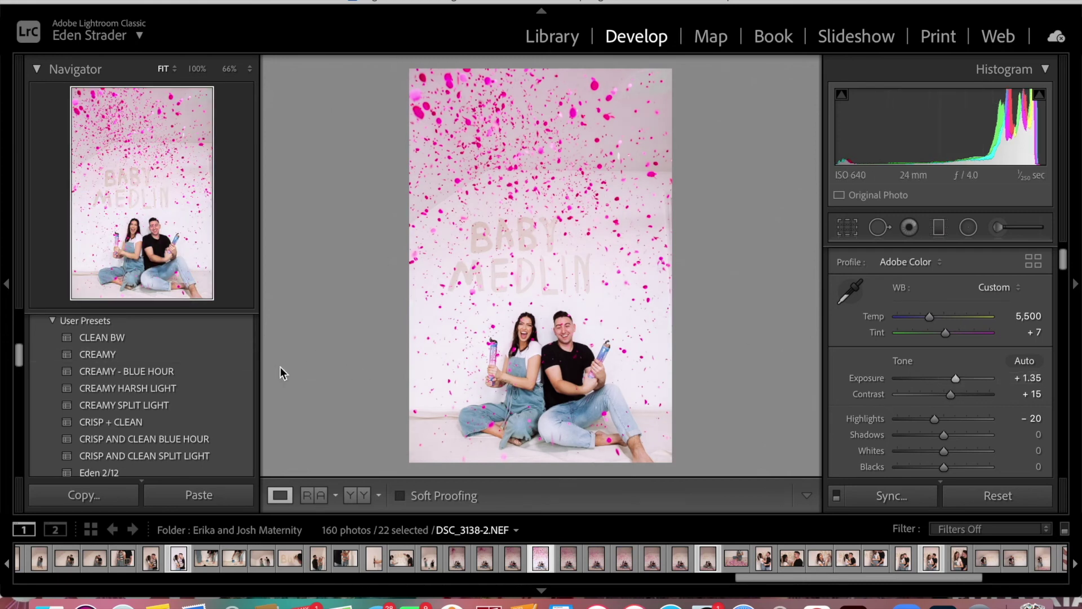
scroll(890, 360, down, 10)
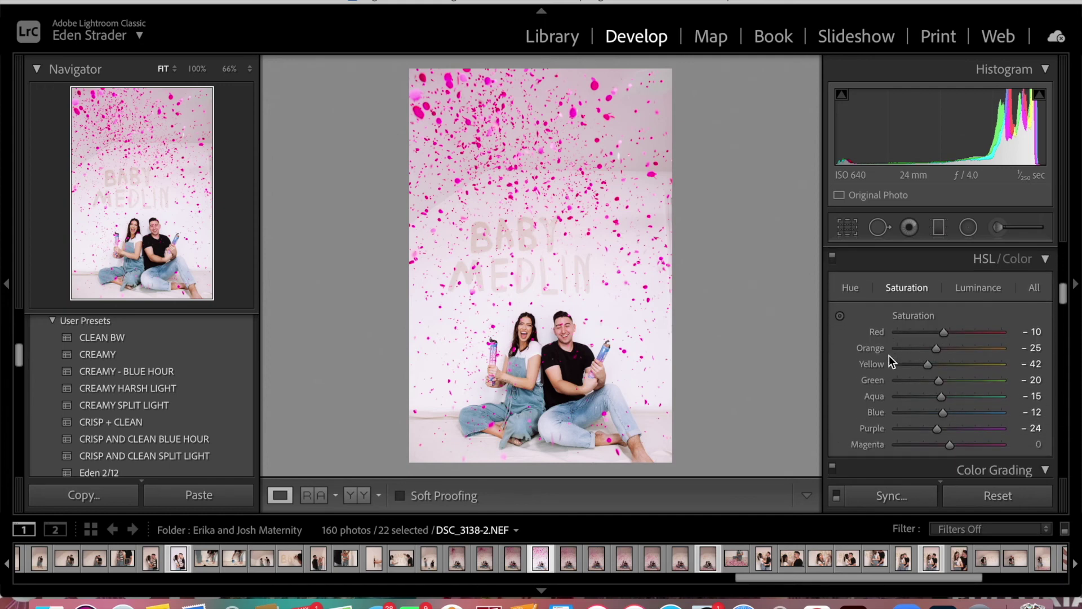
double_click(874, 427)
Set the confetti photo's luminance to -14 for magenta and -10 for purple
click(972, 289)
click(931, 444)
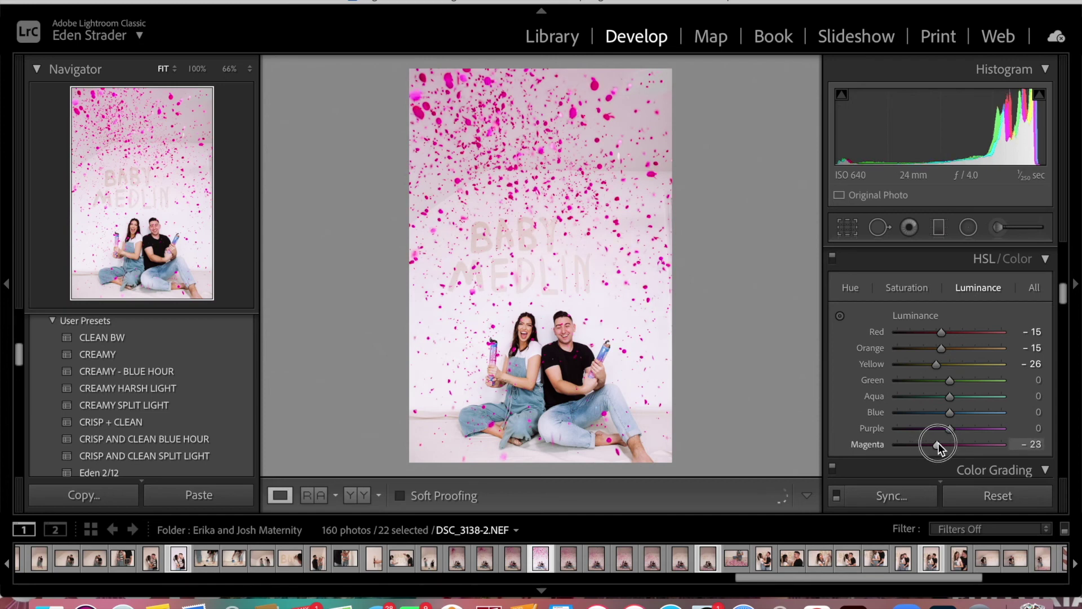
drag(937, 442, 944, 430)
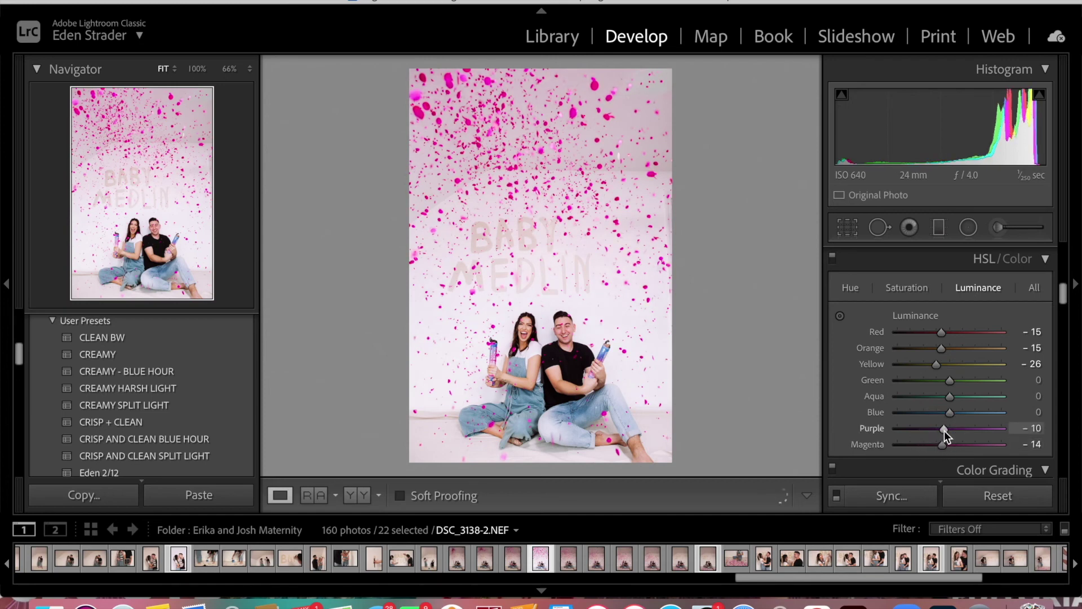
Set the confetti photo's orange saturation to -20 and check the skin tones
click(909, 287)
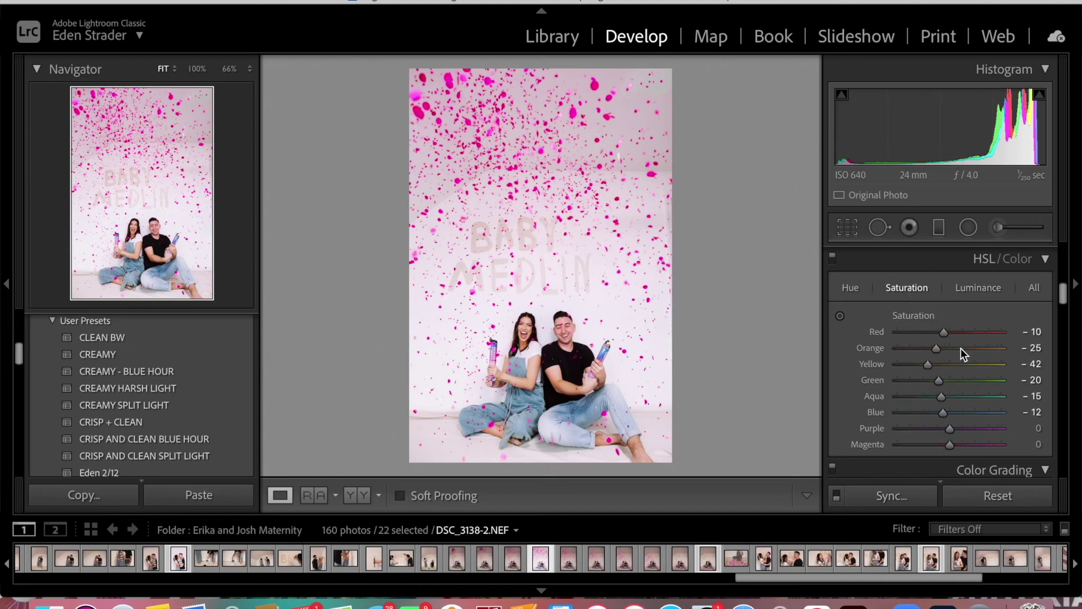
click(536, 346)
click(536, 346)
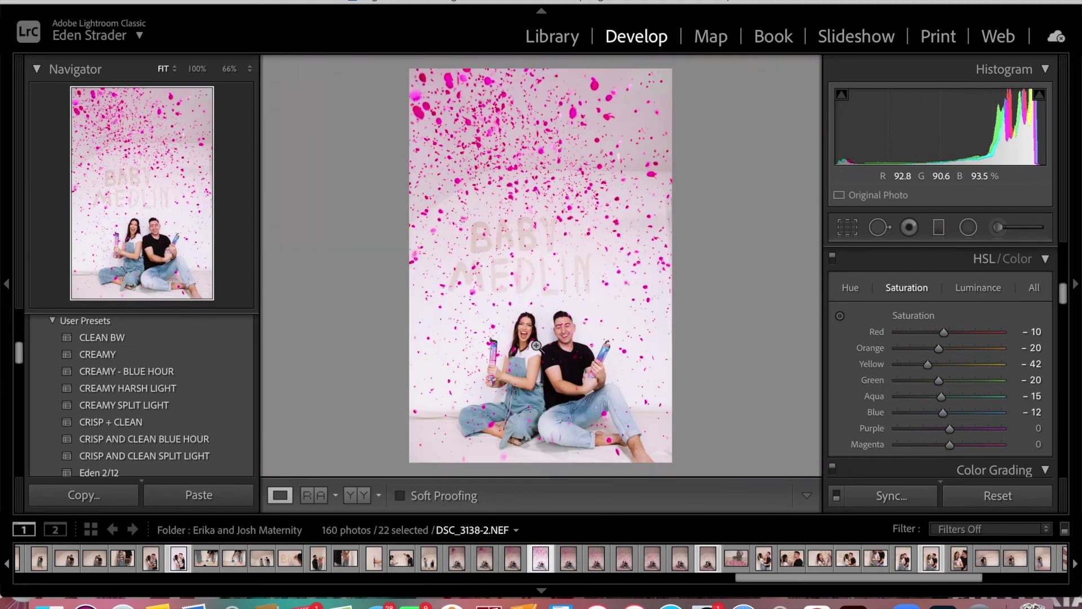
Copy the confetti photo's settings and paste them onto the photo of the couple sitting with confetti on the floor
click(84, 494)
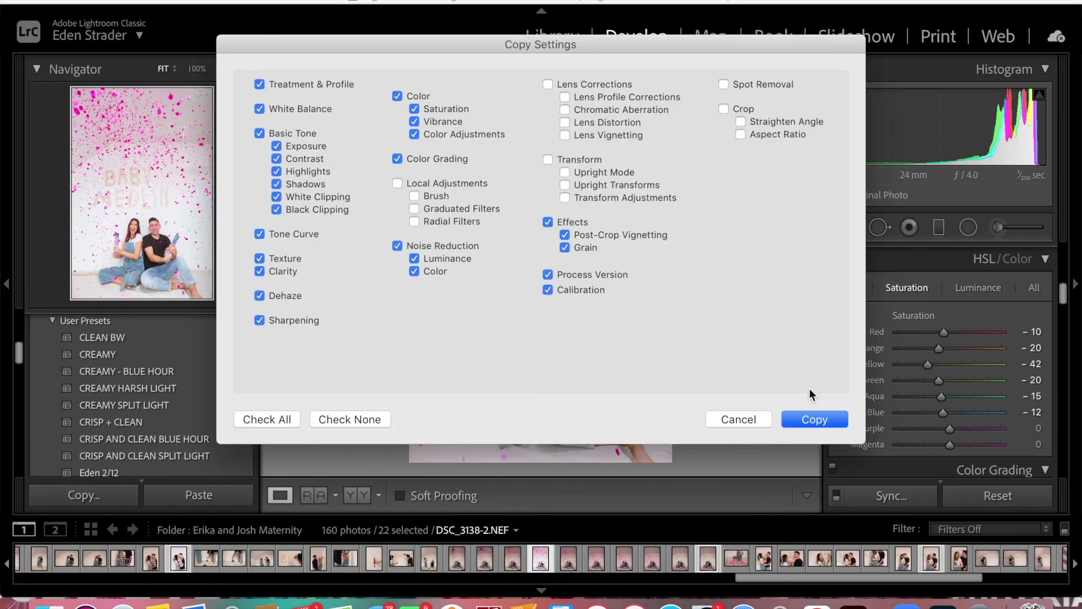
click(799, 420)
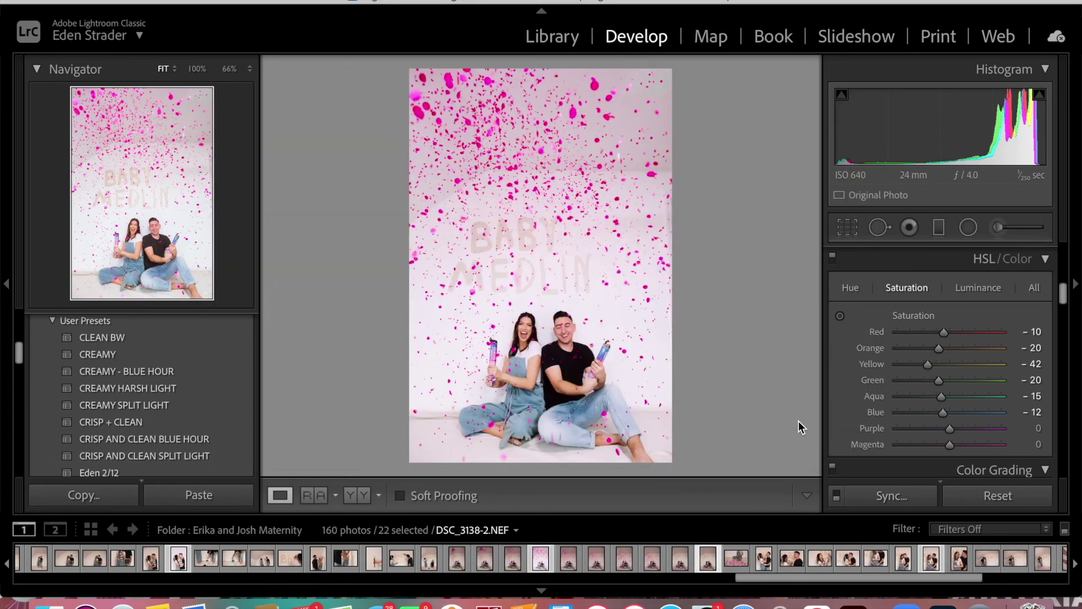
key(Right)
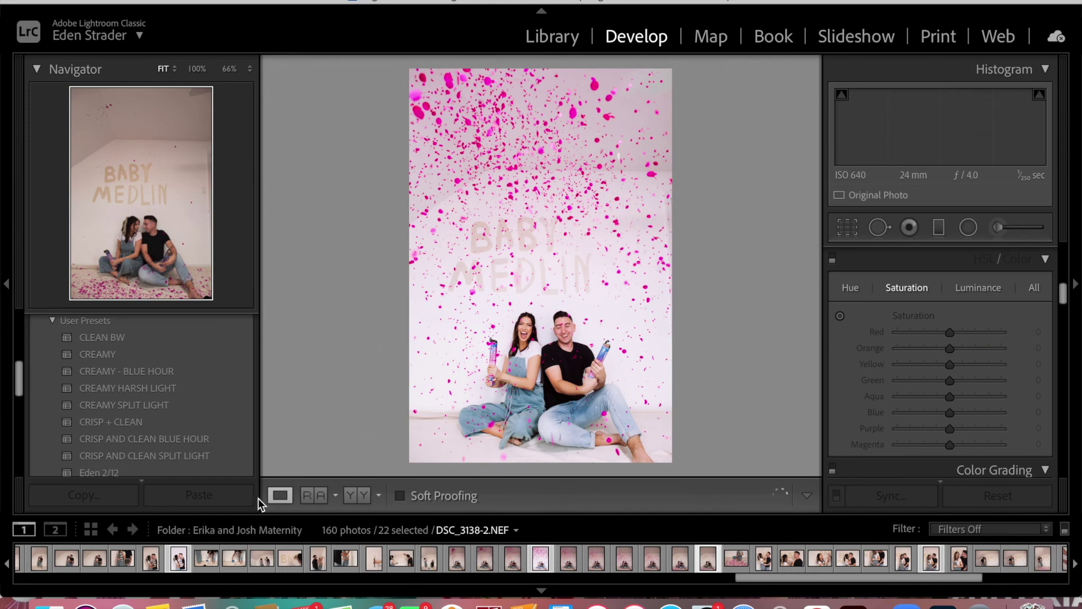
click(225, 494)
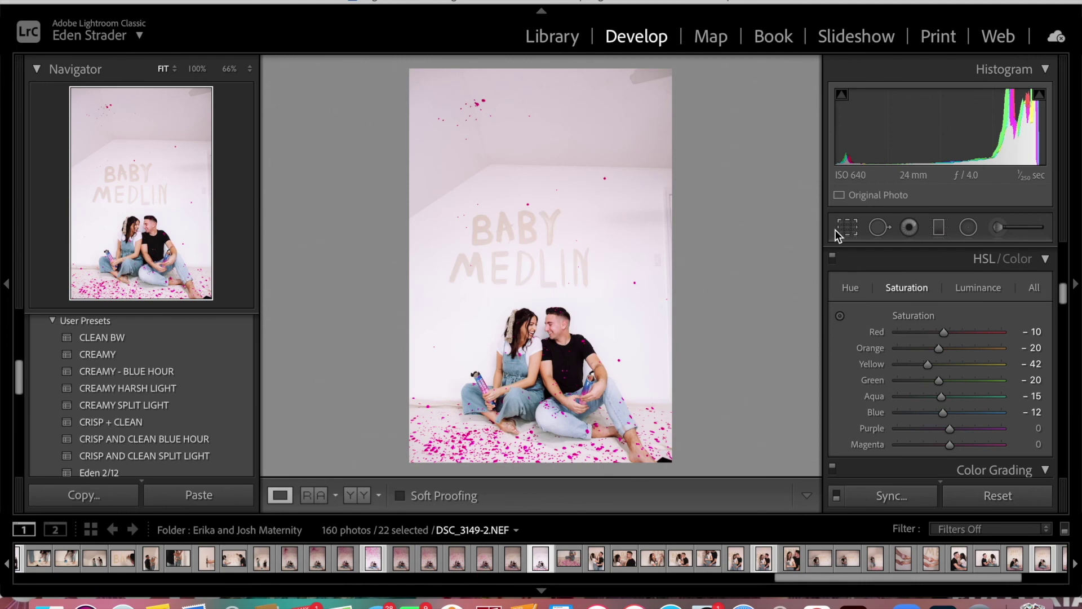
Crop the seated couple's photo tighter from the top and right edges and straighten it with a slight rotation
click(838, 229)
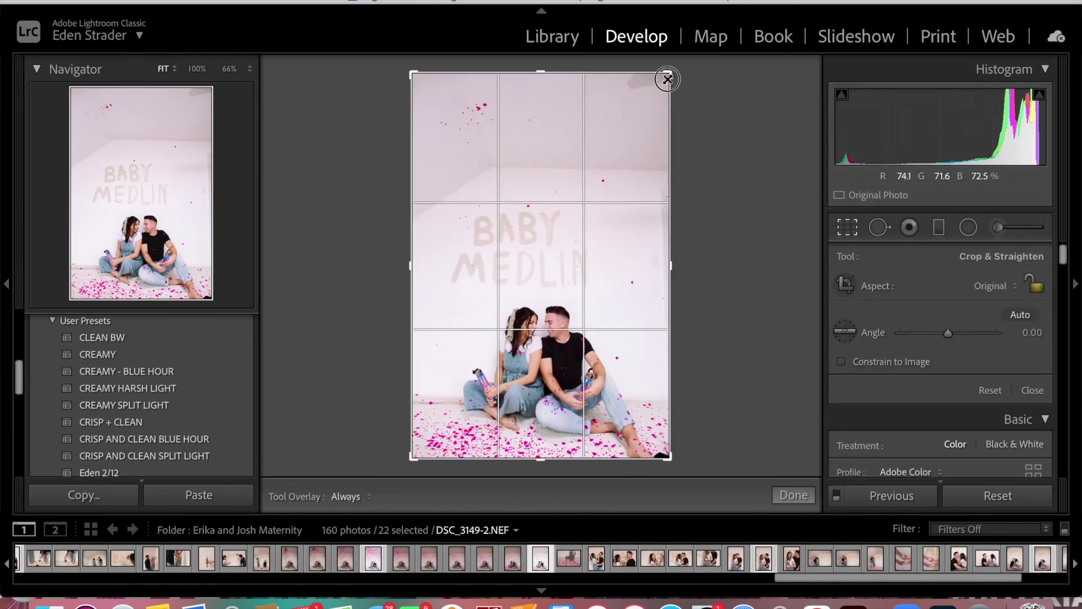
drag(667, 79, 657, 89)
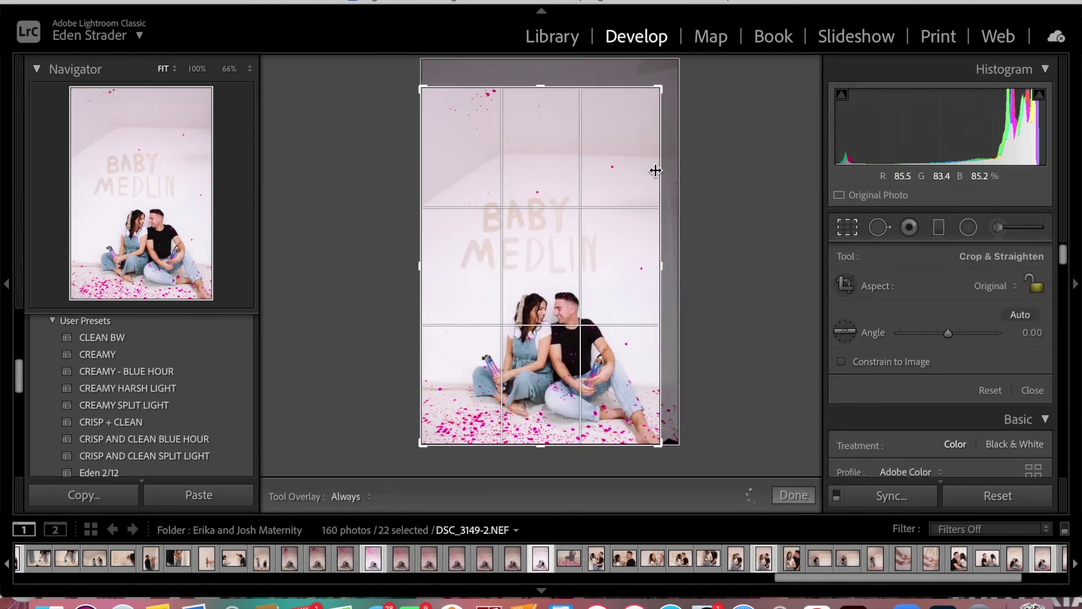
key(Return)
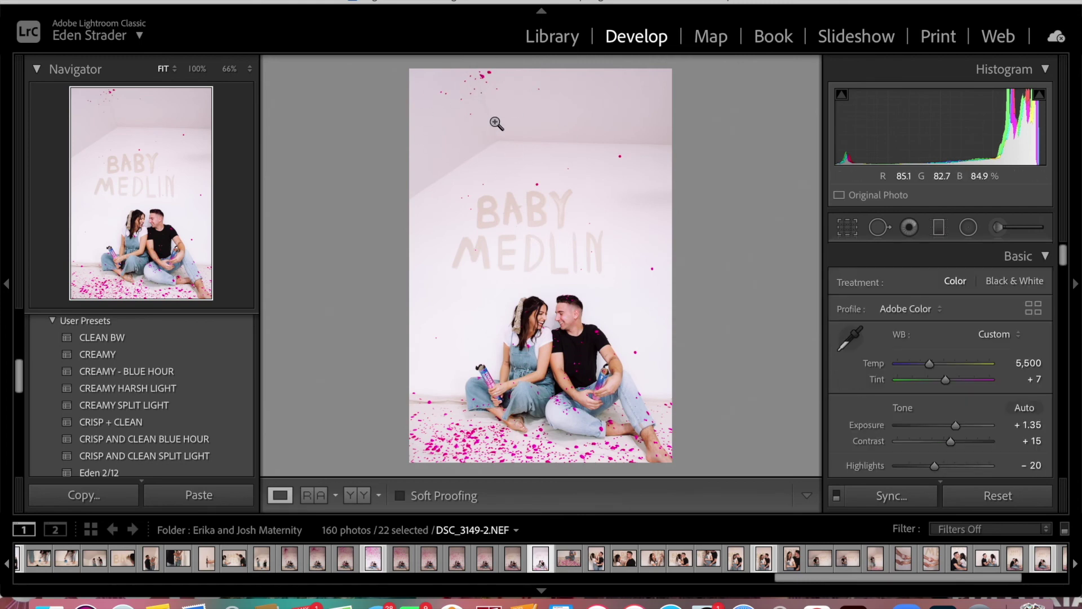
click(847, 227)
drag(714, 254, 719, 258)
key(Return)
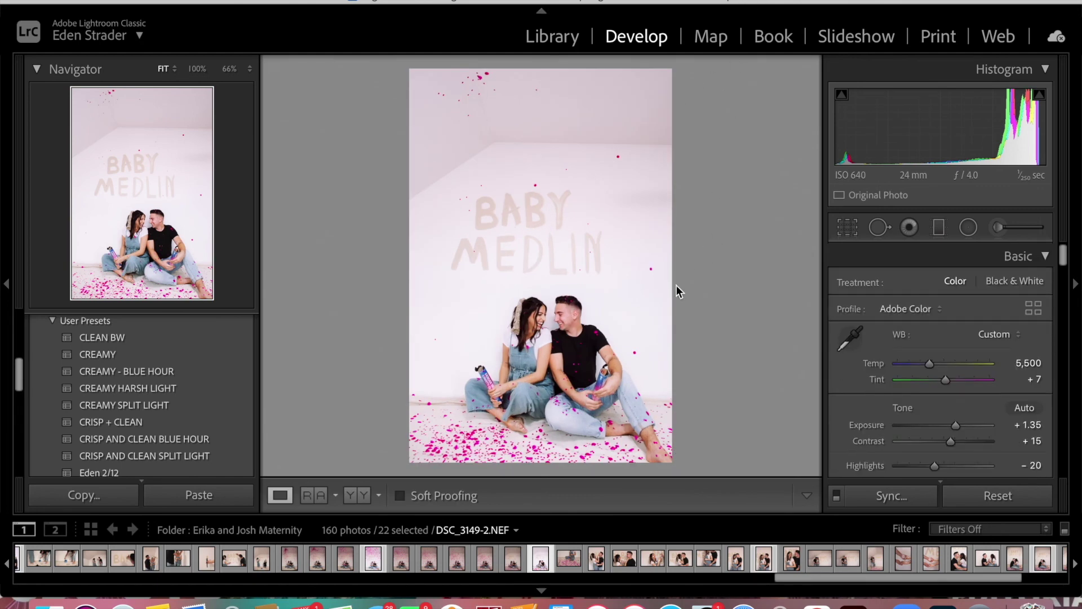
Paste the copied settings onto the photo of the standing couple embracing and set its exposure to +0.60
key(Right)
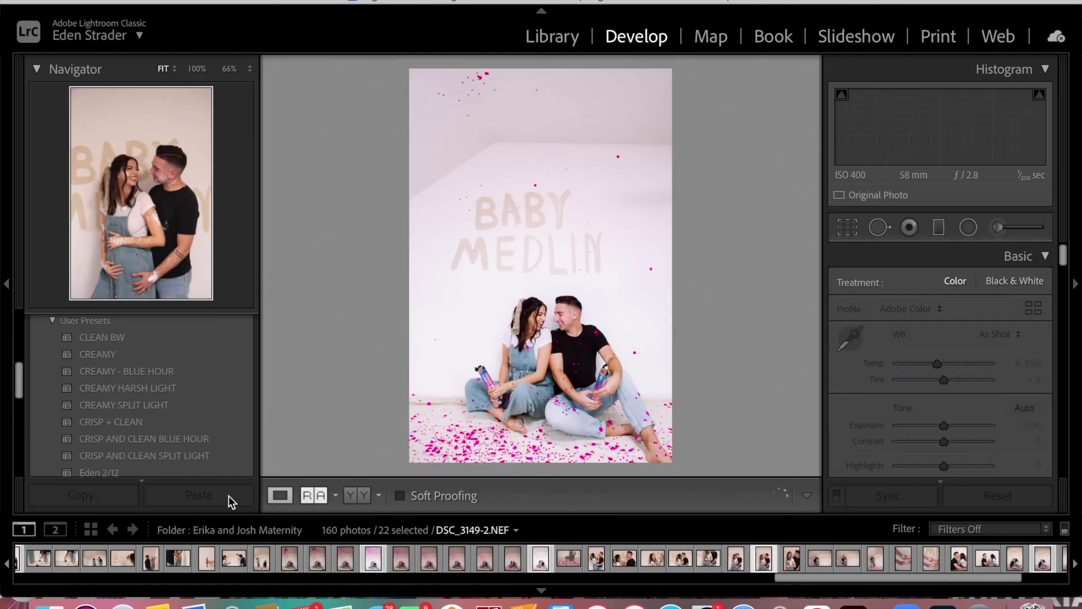
click(228, 496)
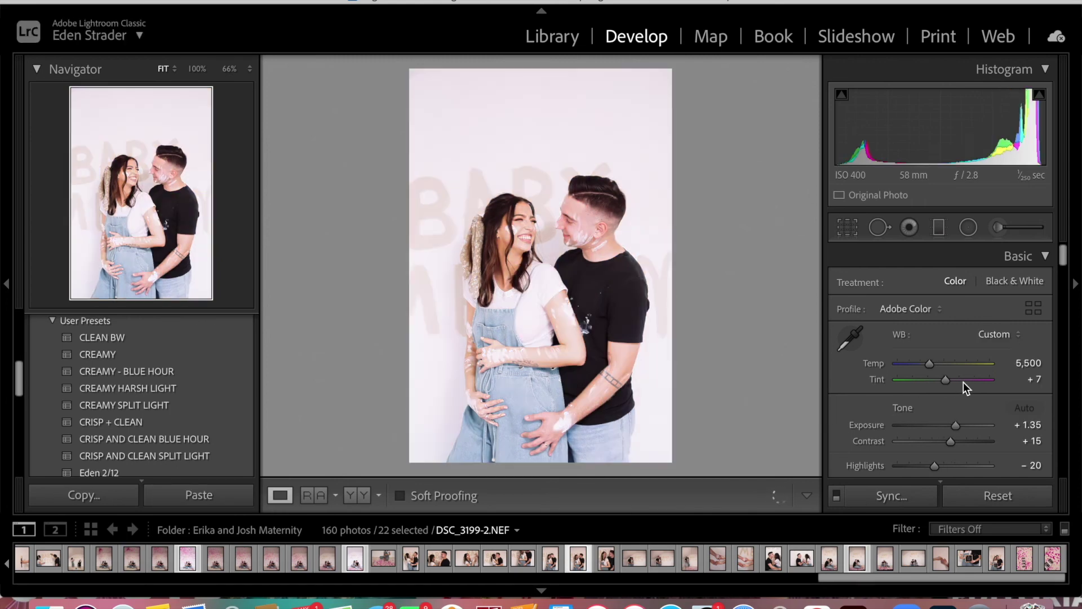
drag(958, 428, 949, 428)
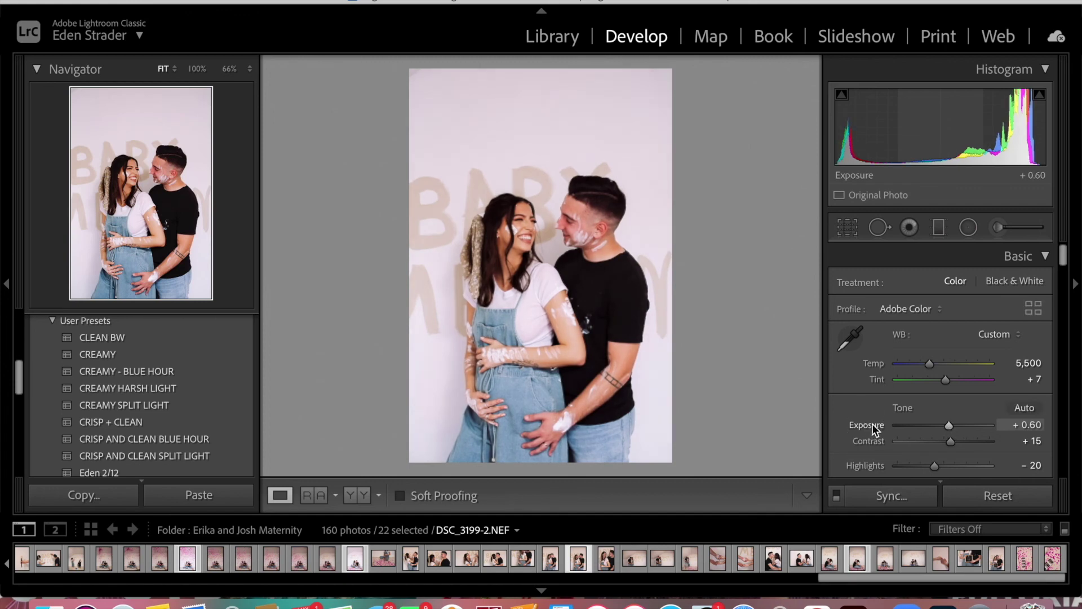
Reset the standing couple photo's exposure and raise it to +0.70, and set the contrast to +10
double_click(939, 429)
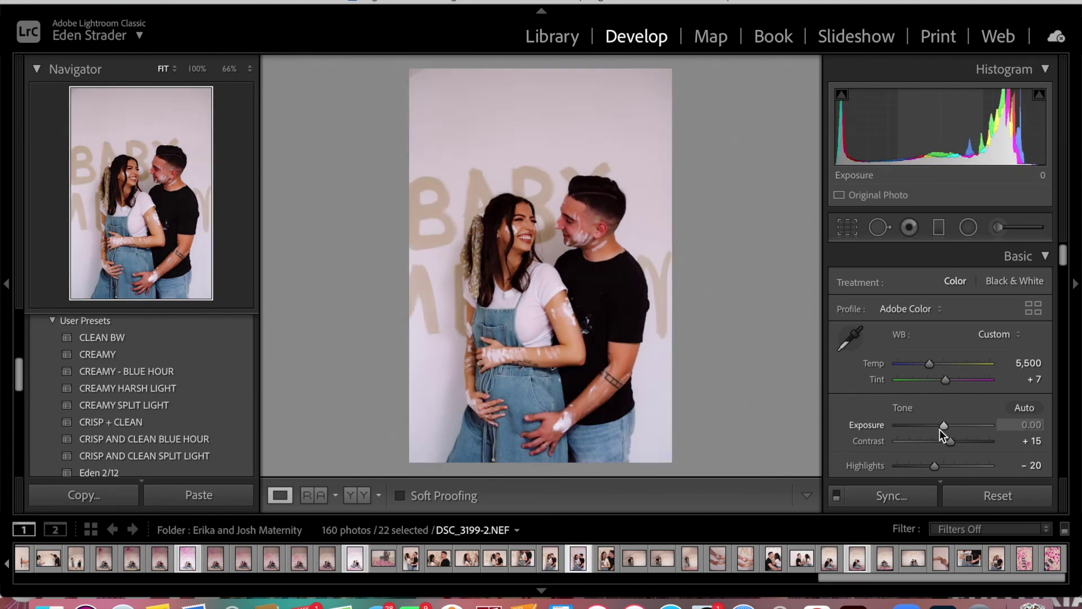
key(Up)
key(Up)
key(Up)
key(Up)
key(Up)
key(Up)
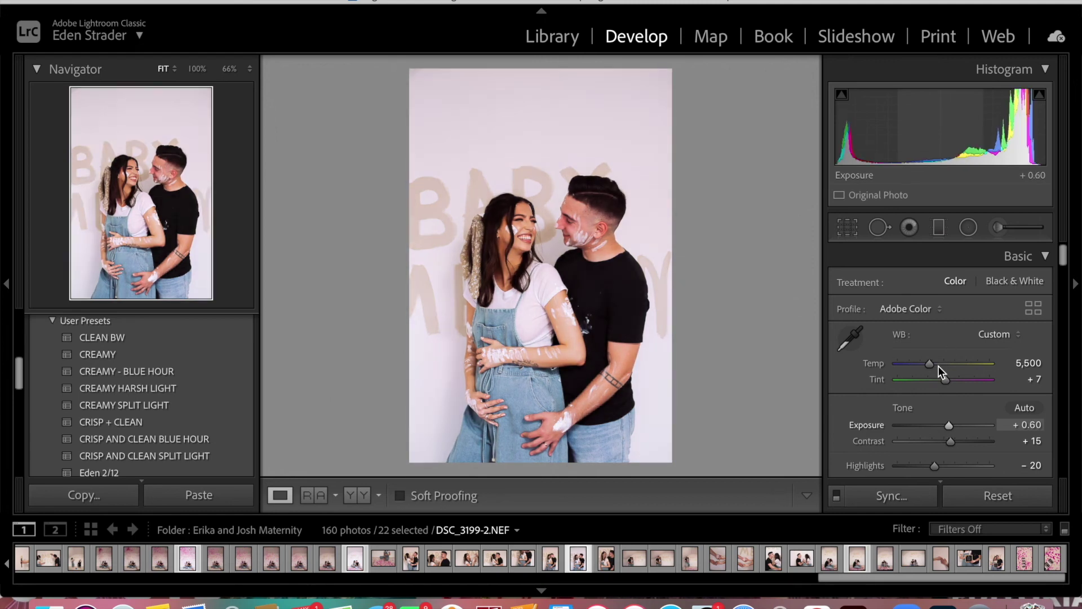
key(Up)
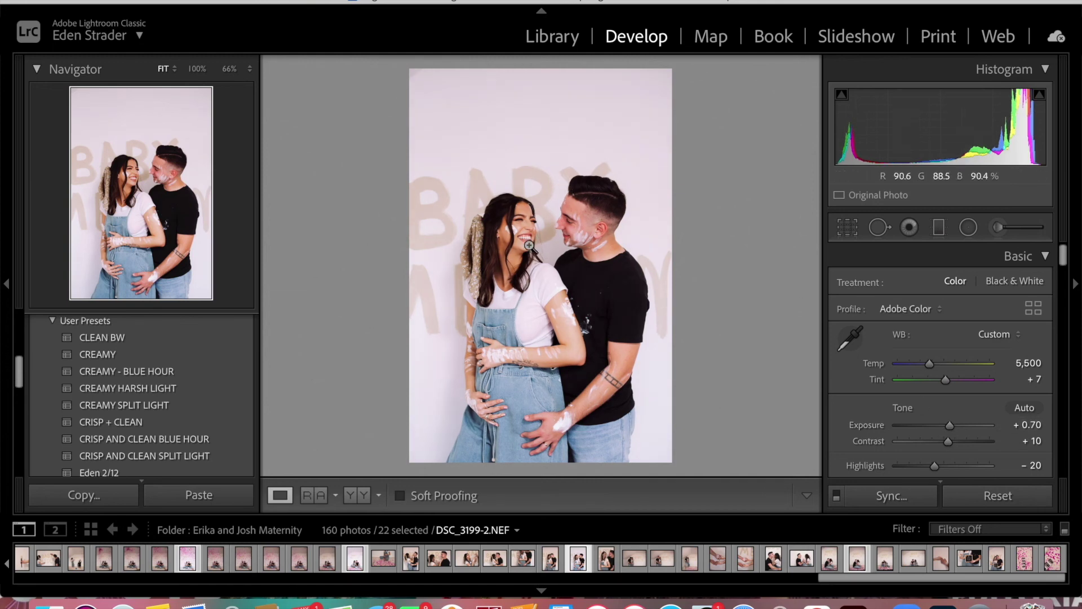
Compare the standing couple's photo with the original, try resetting its exposure to 0, and undo the reset
key(backslash)
key(backslash)
double_click(864, 429)
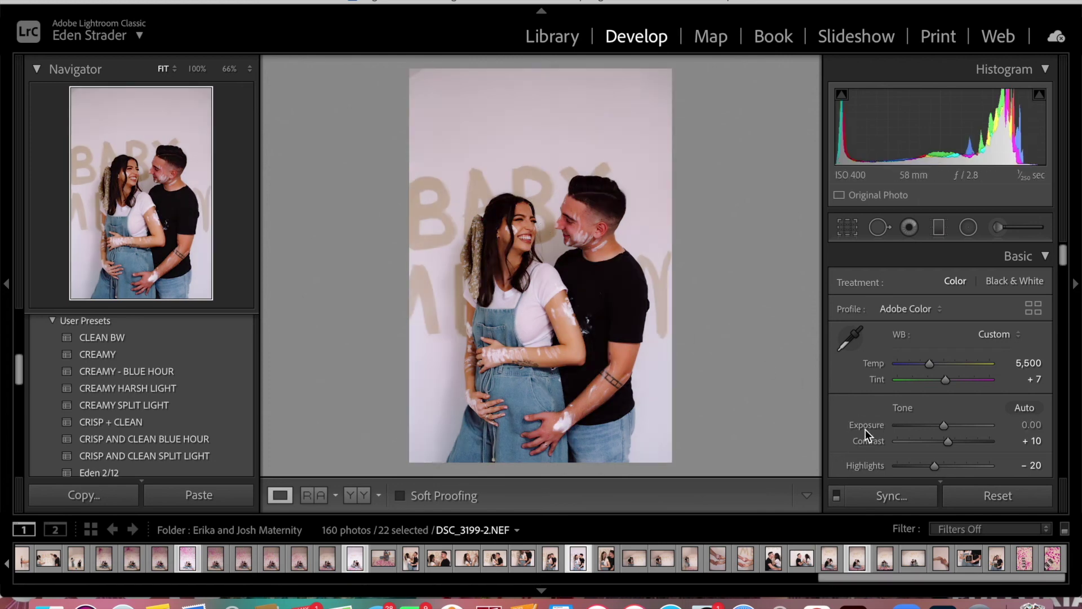
key(super)
key(super+z)
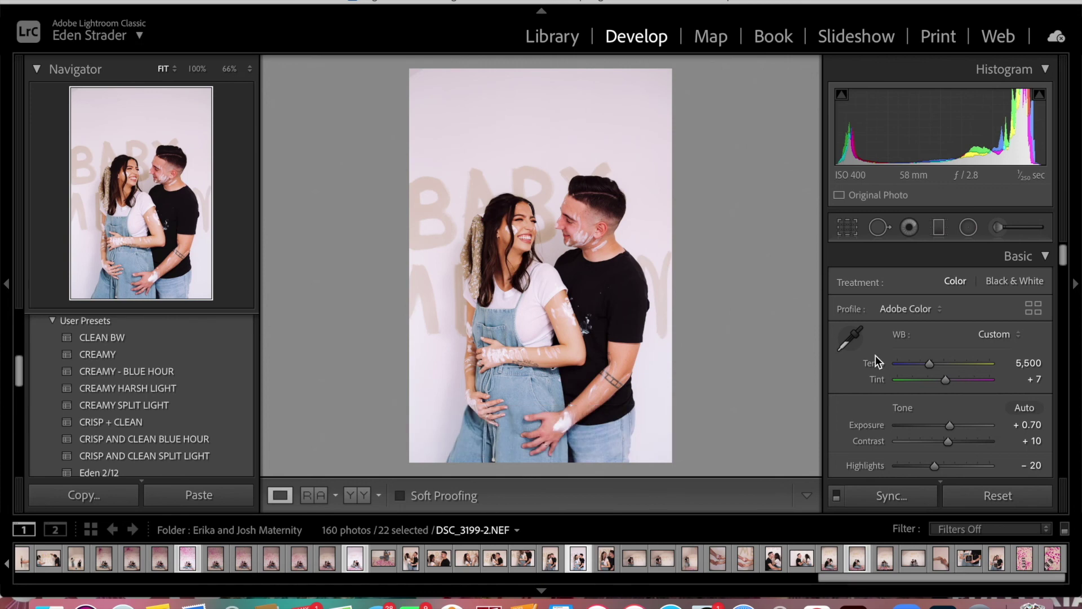
Reset the standing couple photo's blue saturation to 0 and copy its settings
scroll(875, 355, down, 5)
scroll(875, 355, down, 4)
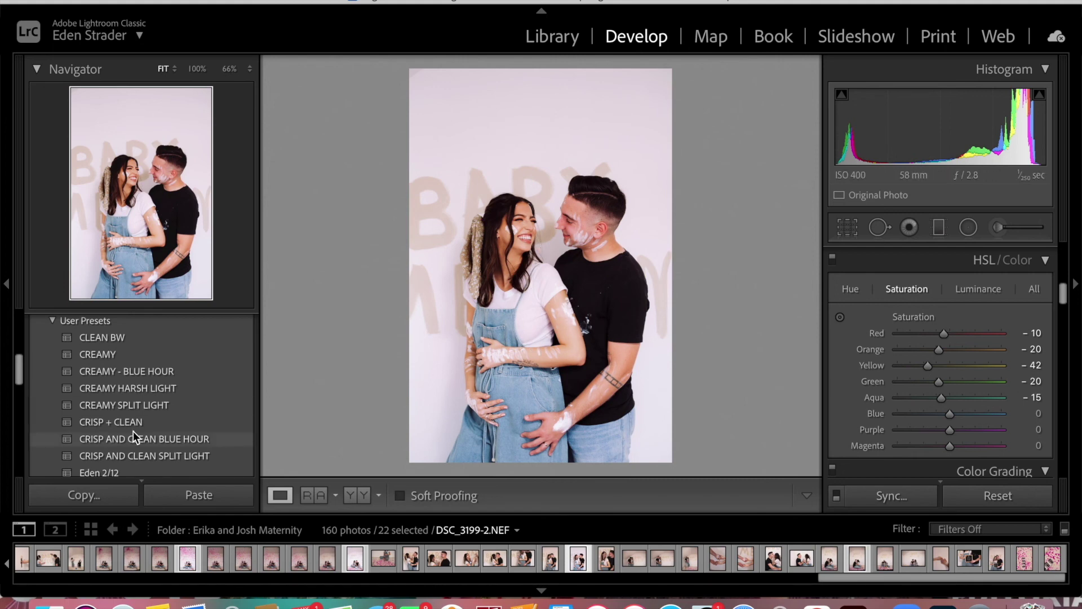
click(83, 495)
click(799, 418)
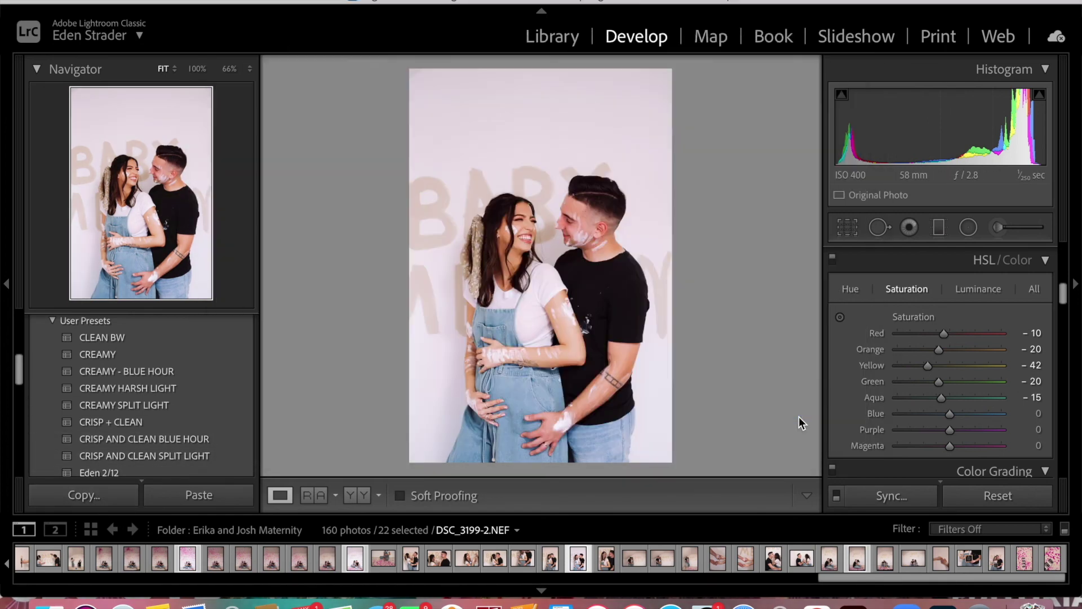
Paste the copied settings onto the photo of the couple kissing on the floor and set its exposure to +0.80
key(Right)
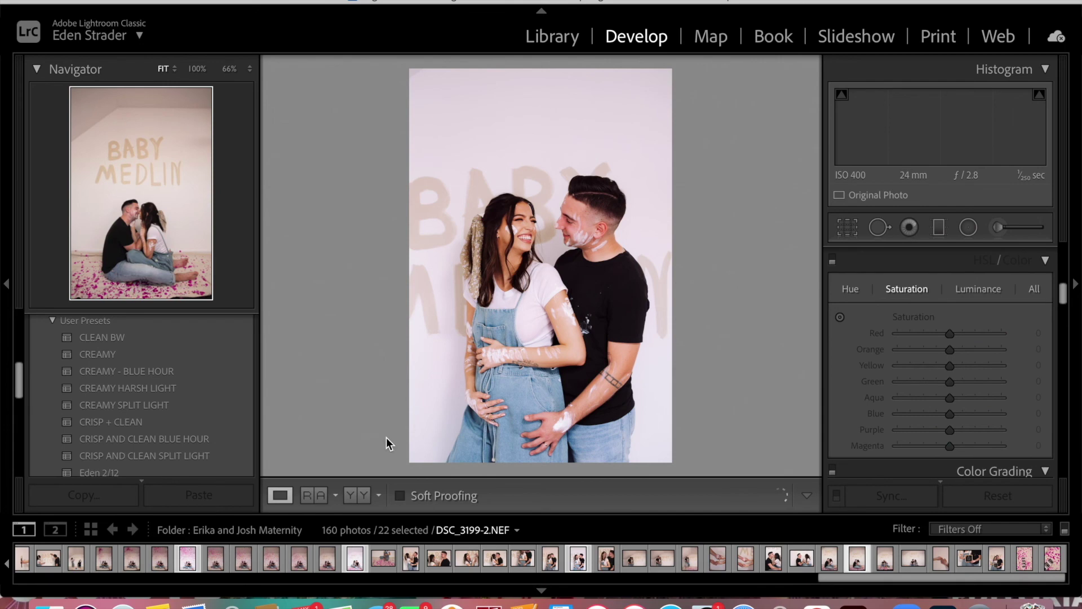
click(233, 506)
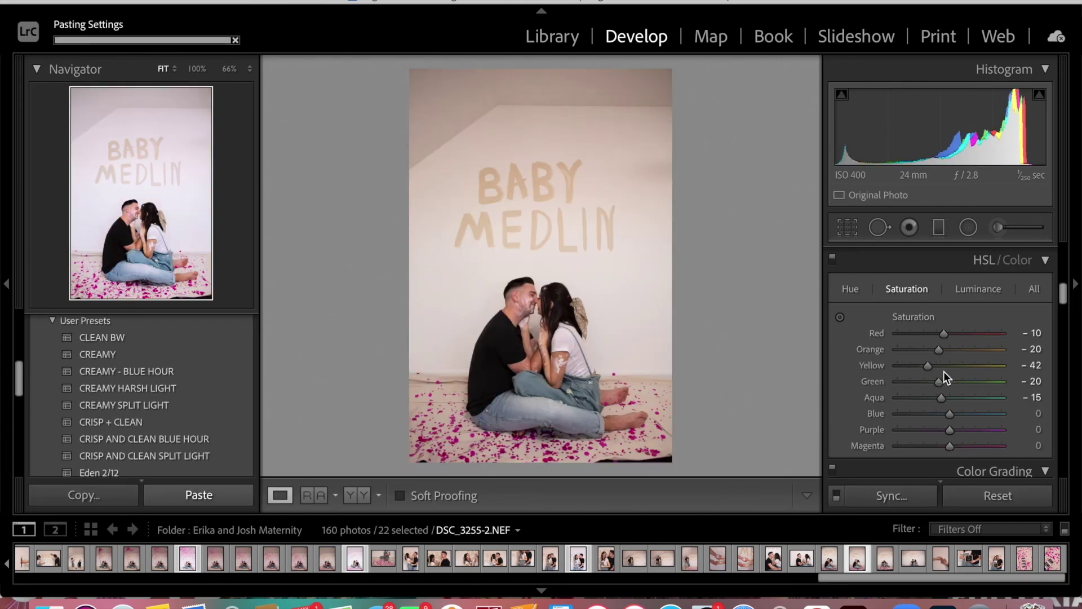
scroll(944, 371, up, 8)
drag(950, 426, 956, 425)
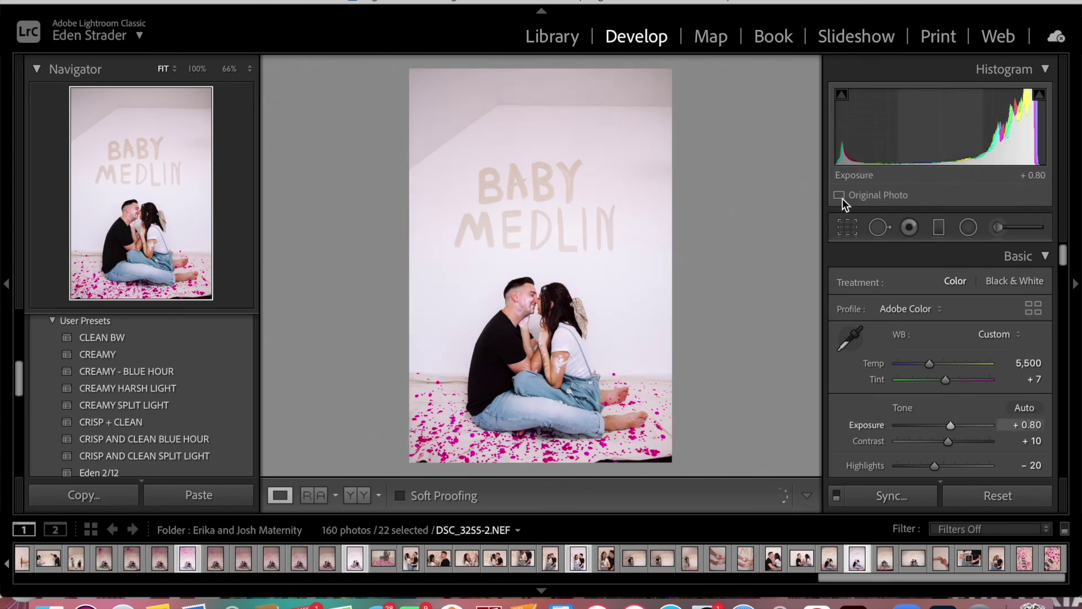
Crop the kissing couple's photo slightly tighter from the bottom and right edges
click(847, 226)
drag(677, 460, 669, 452)
key(Return)
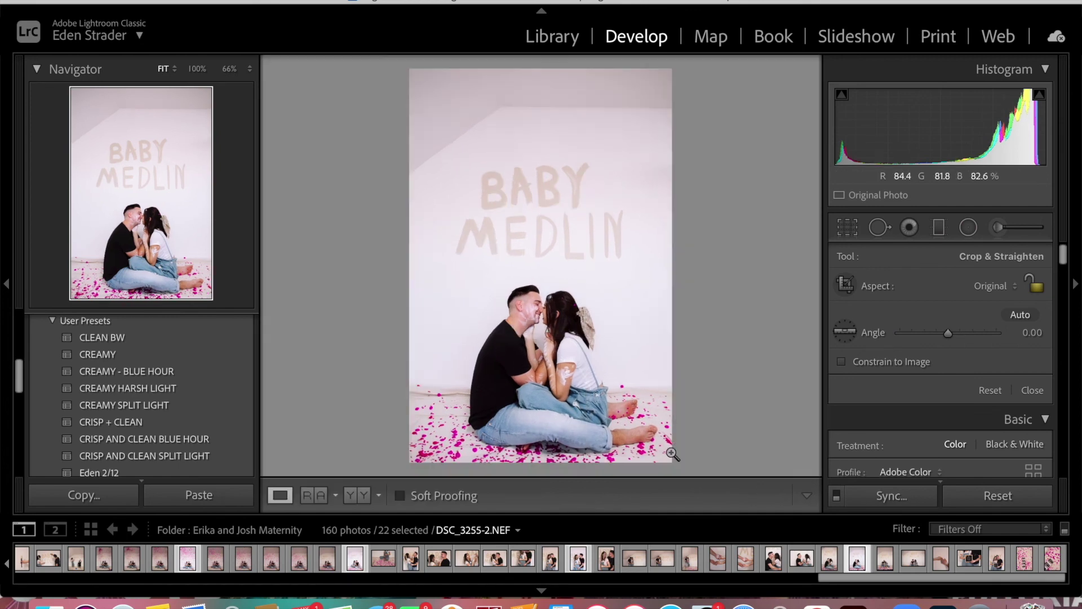